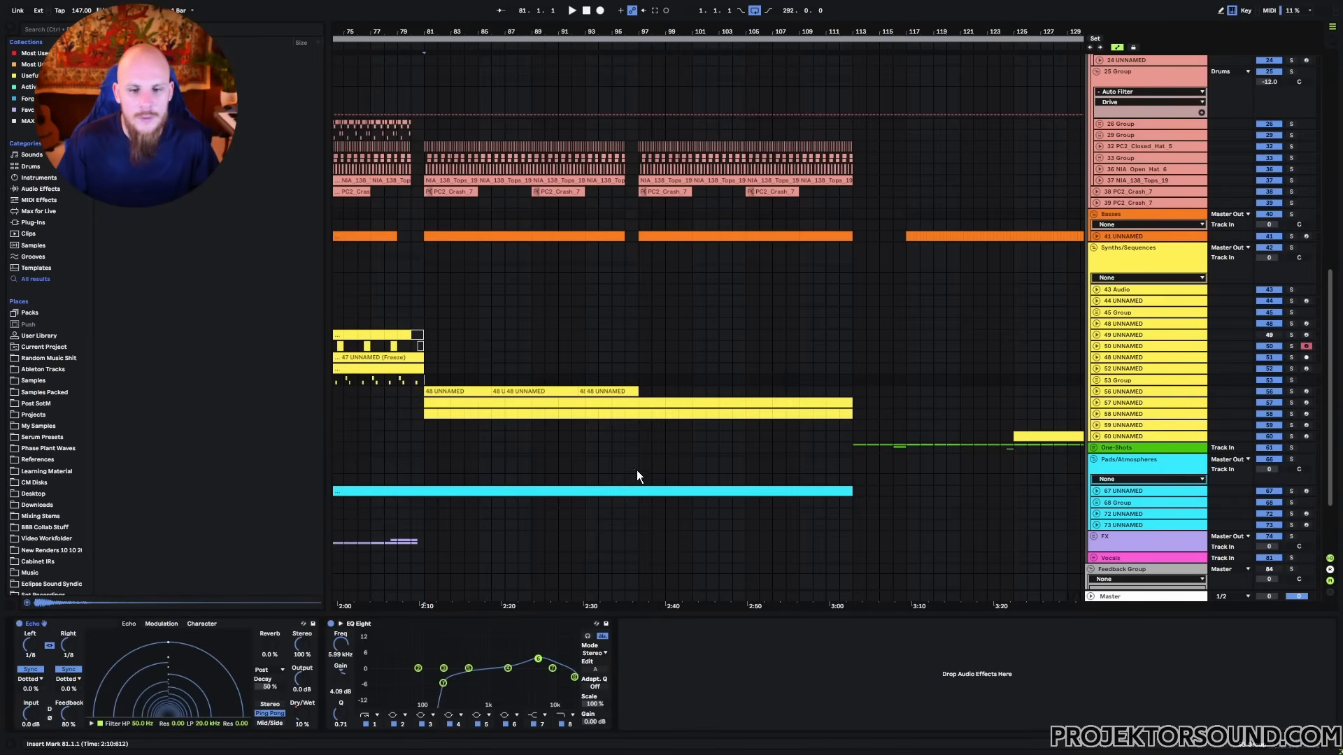
# Play the arrangement through the transition at bar 81 to review the synth section that follows.
pyautogui.moveTo(422, 377); pyautogui.dragTo(849, 415)
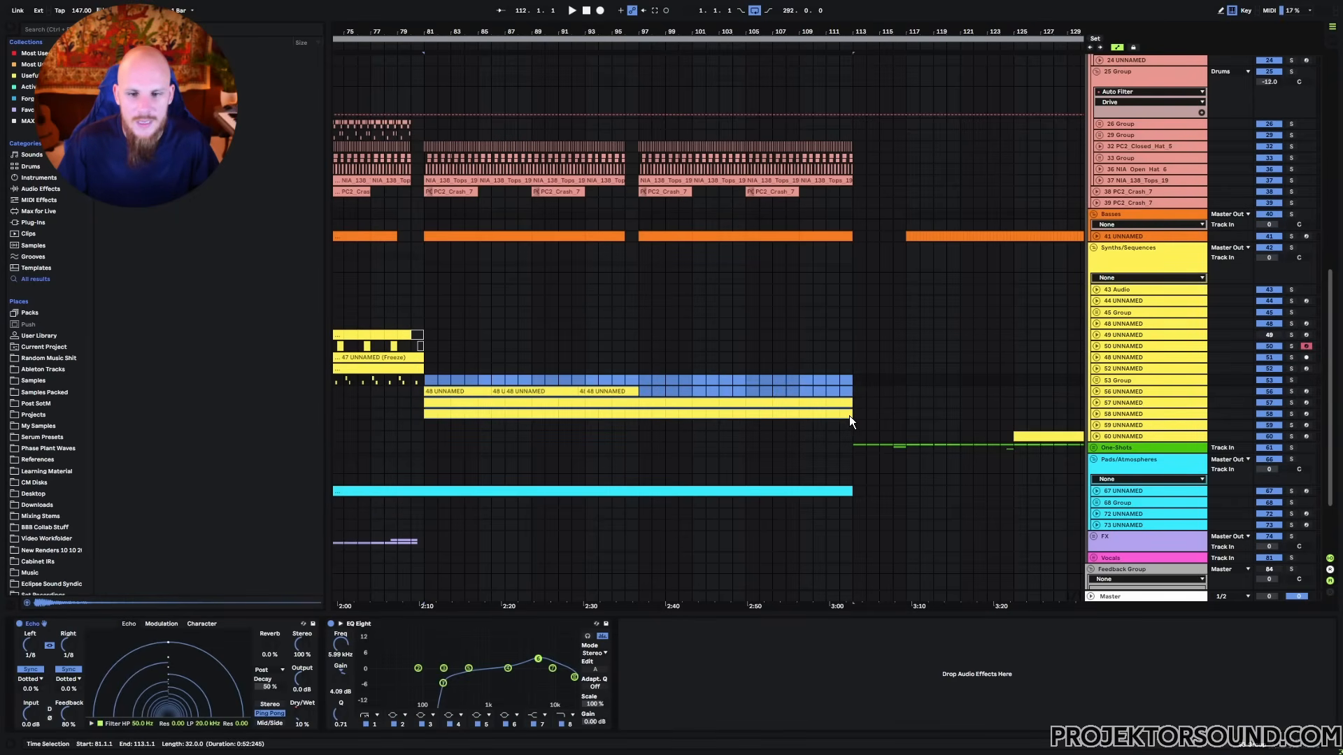
pyautogui.click(428, 380)
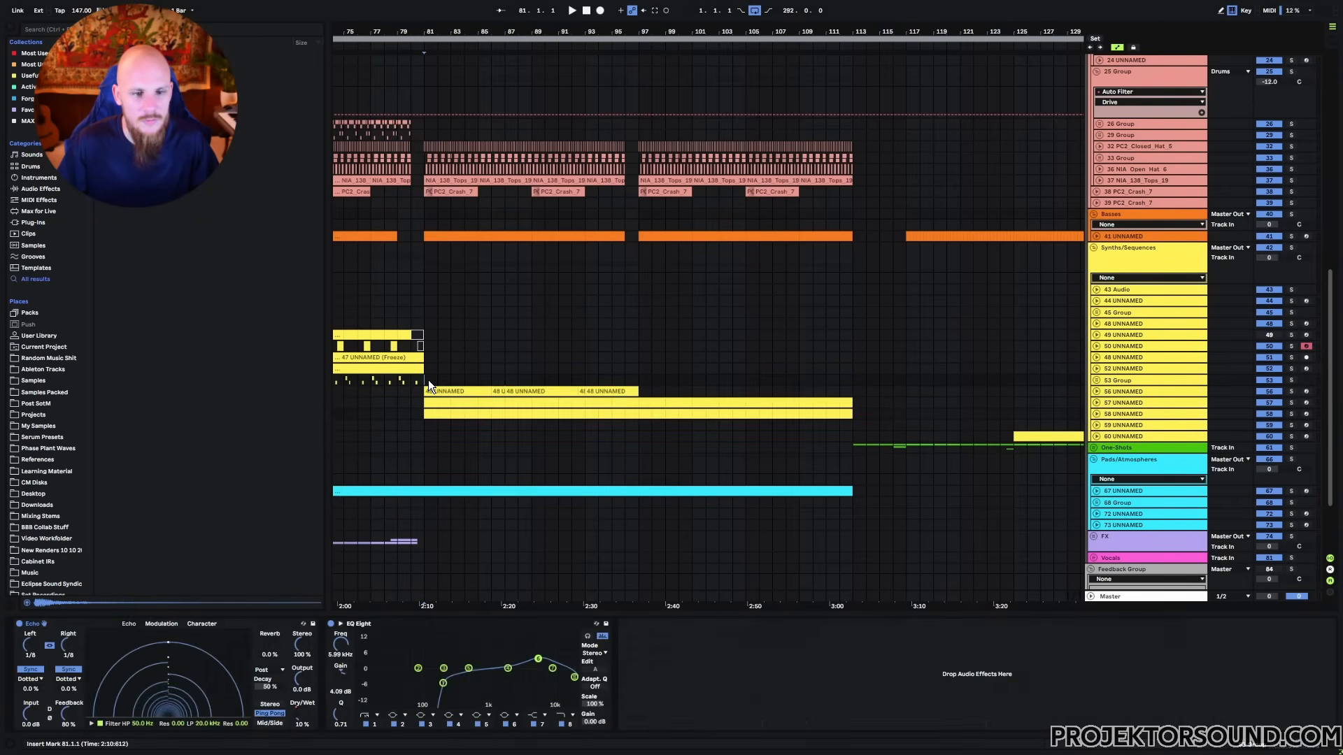
pyautogui.hscroll(-5, 673, 395)
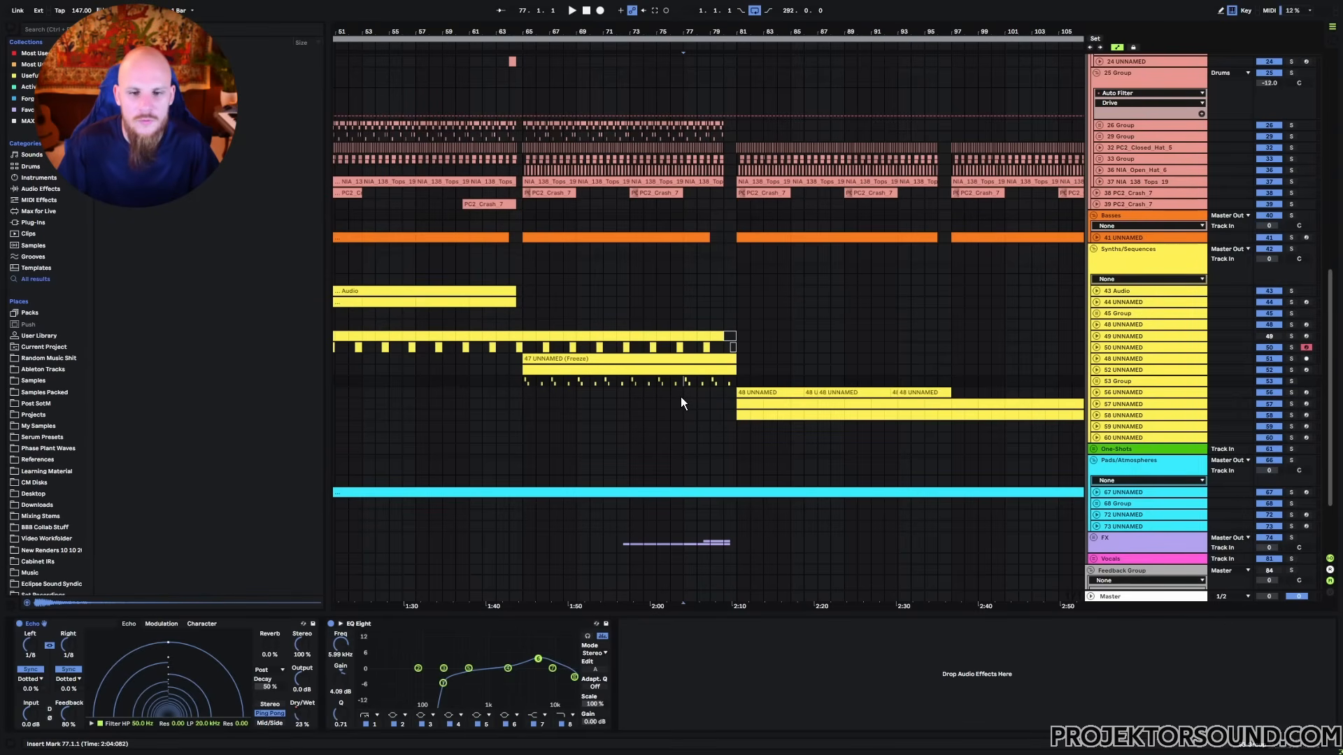
pyautogui.moveTo(733, 382); pyautogui.dragTo(949, 409)
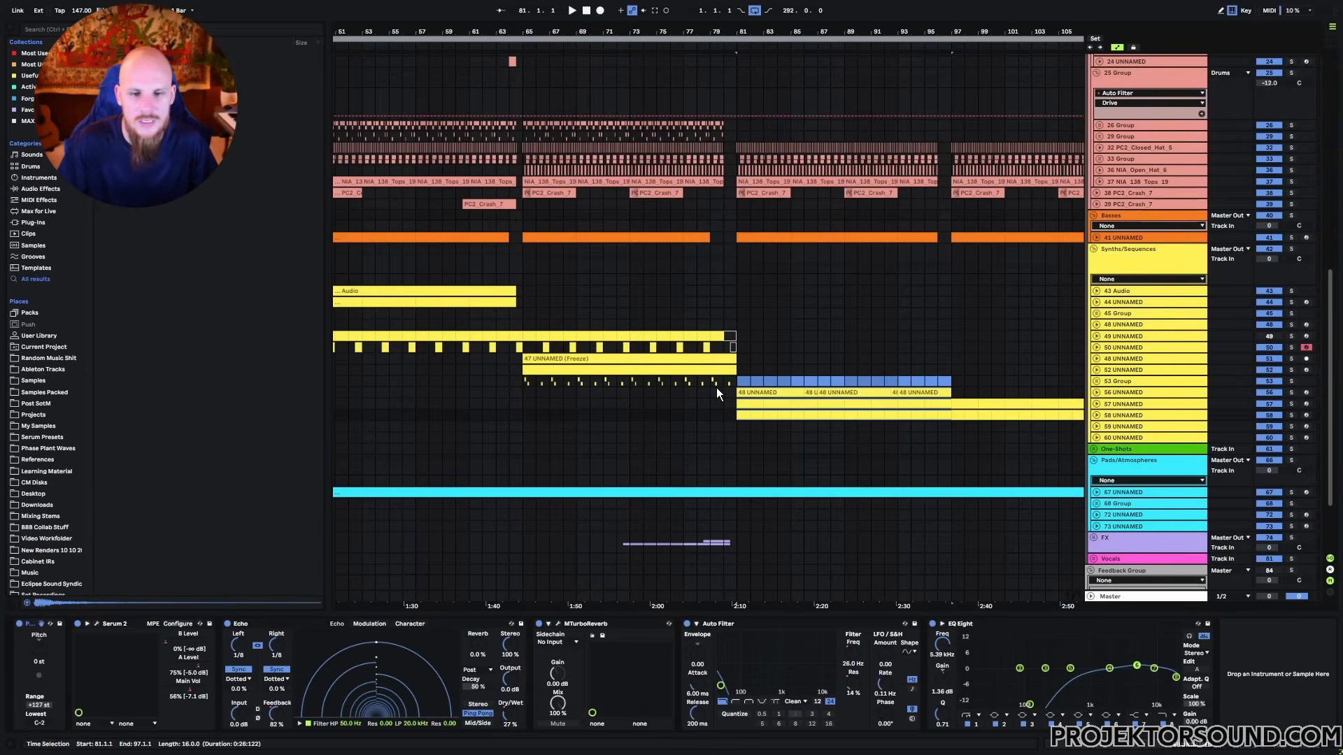
pyautogui.click(686, 383)
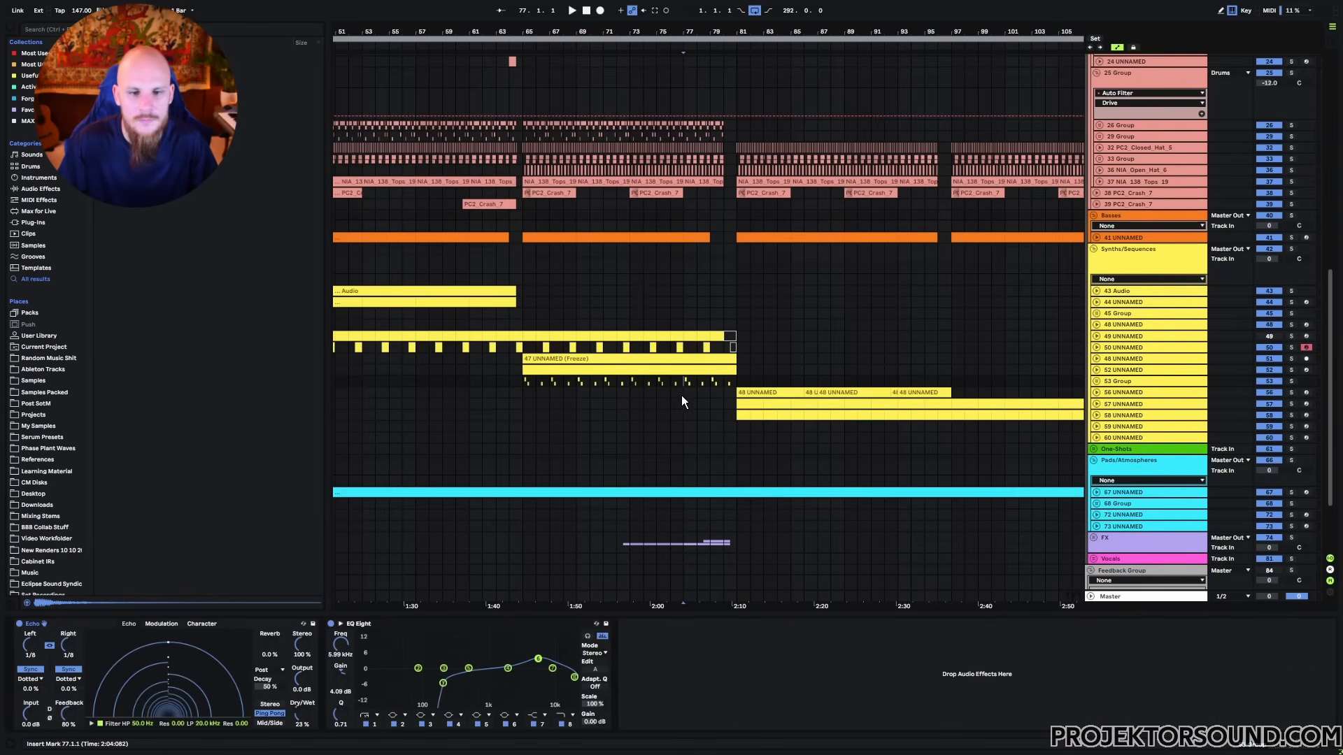
pyautogui.press('space')
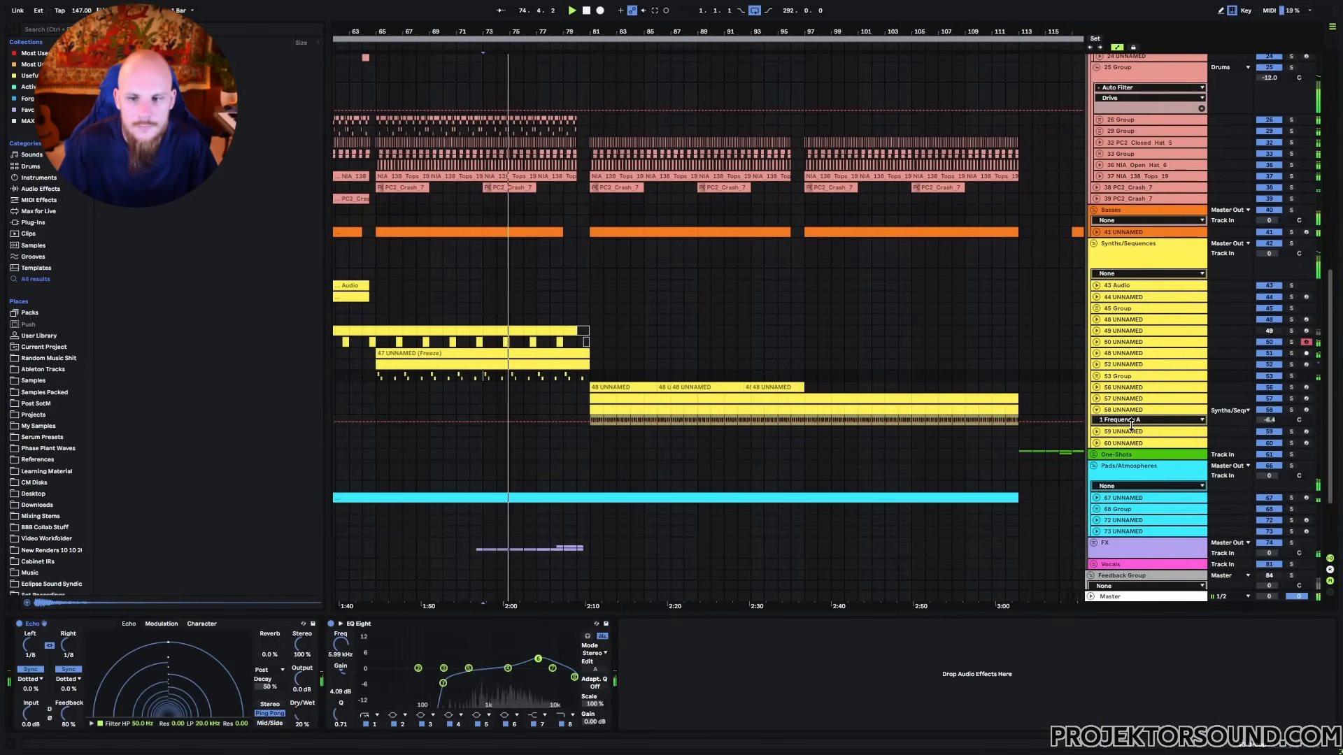
pyautogui.click(1097, 410)
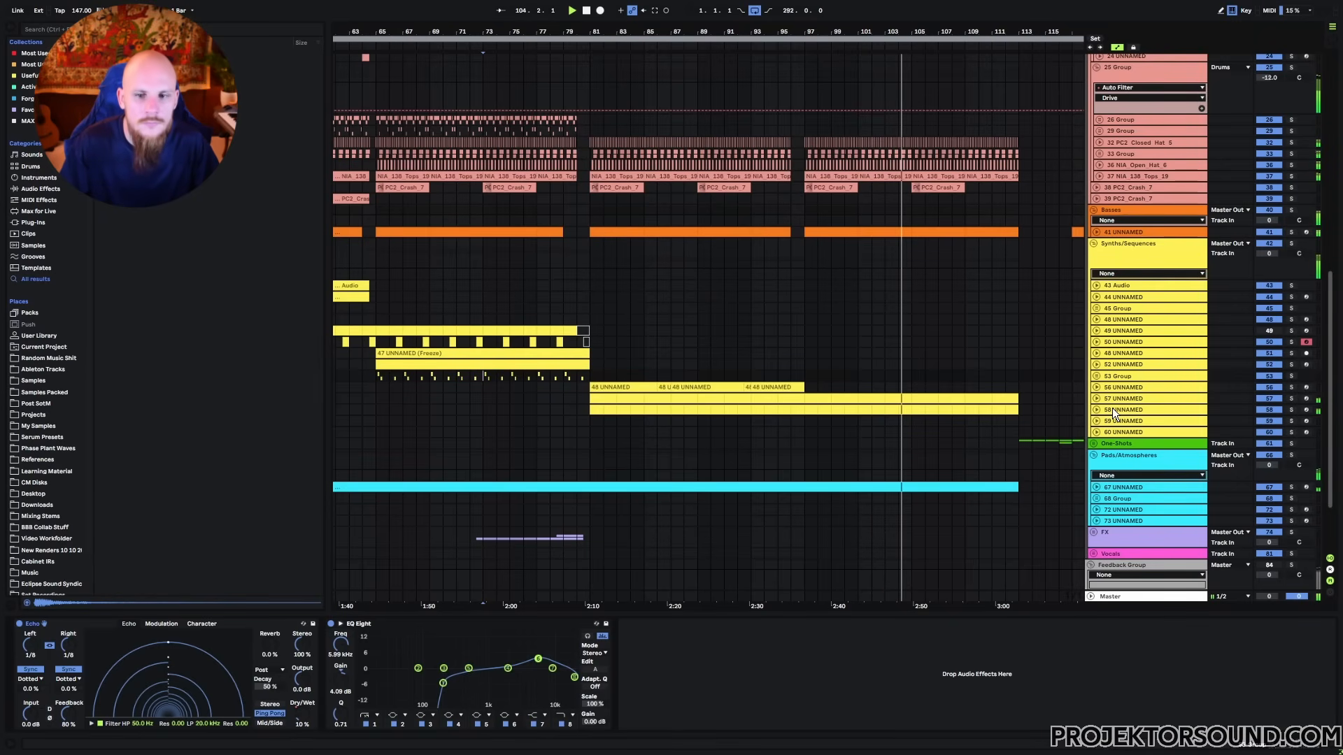
# Insert a new MIDI track below track 58 in the Synths/Sequences group and load Serum 2 on it.
pyautogui.click(1115, 411)
pyautogui.press('space')
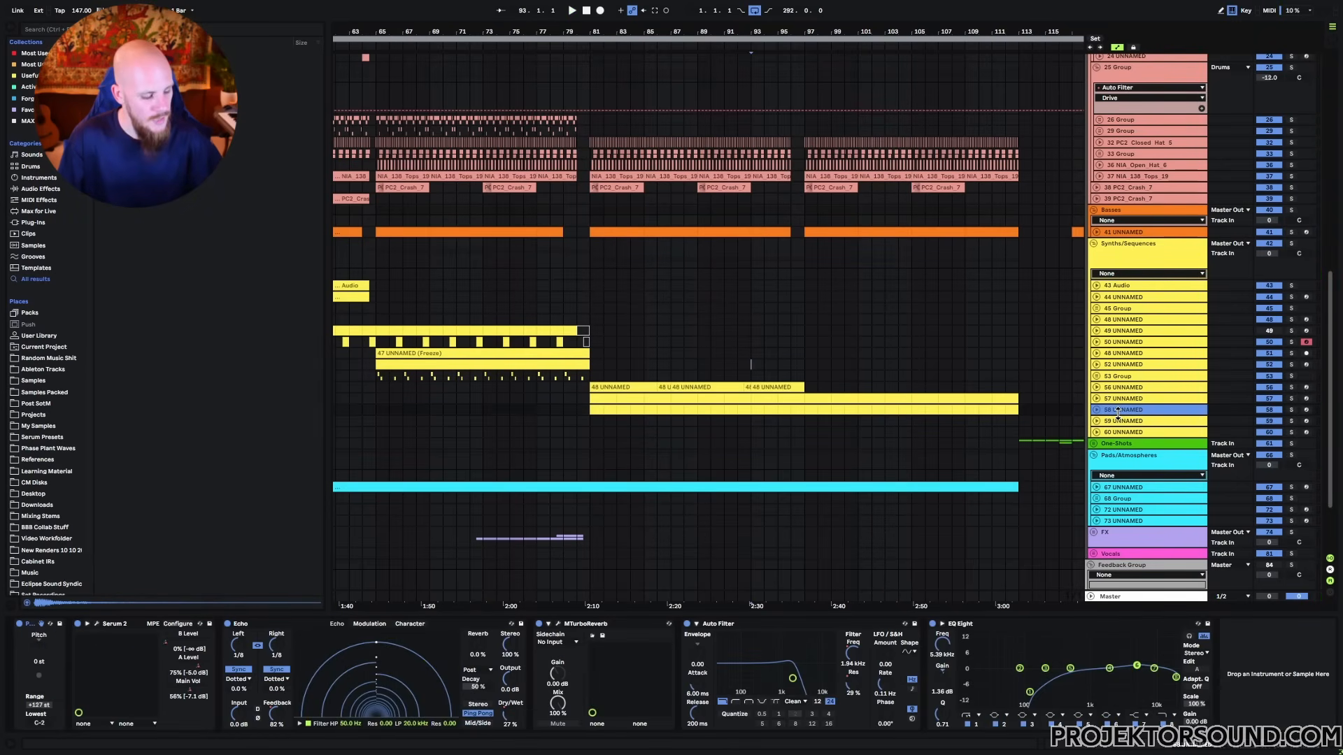
pyautogui.hotkey('ctrl', 'shift', 't')
pyautogui.rightClick(648, 426)
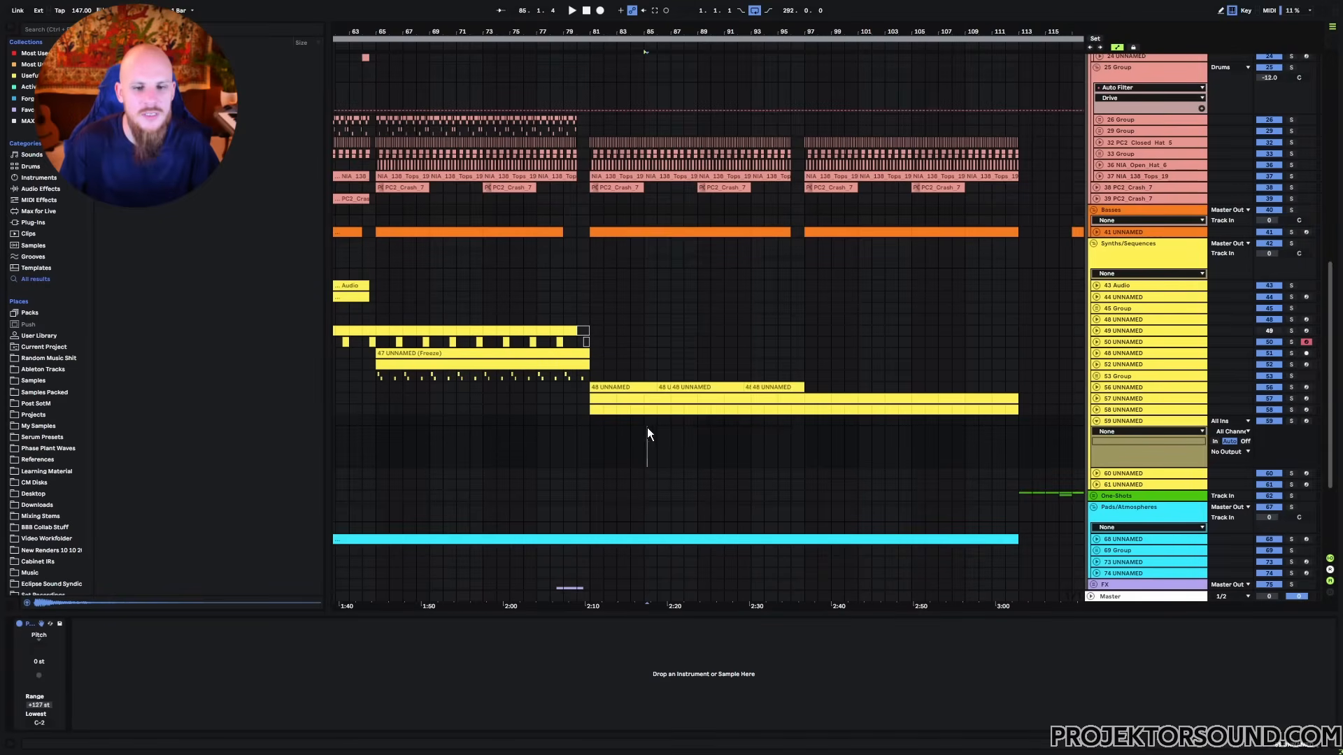
pyautogui.rightClick(648, 426)
pyautogui.moveTo(708, 94)
pyautogui.click(824, 109)
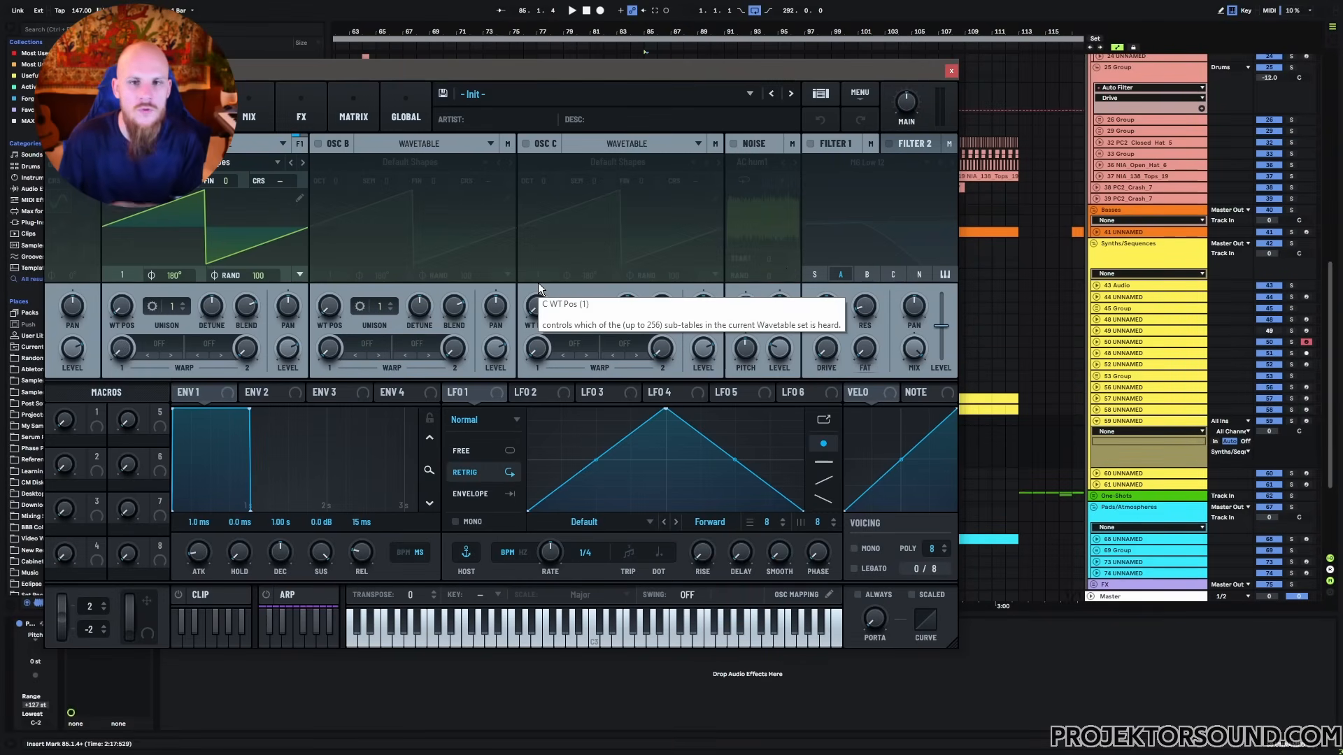
# Set oscillator A's wavetable position to frame 2 of the default shapes for a sine wave.
pyautogui.click(225, 160)
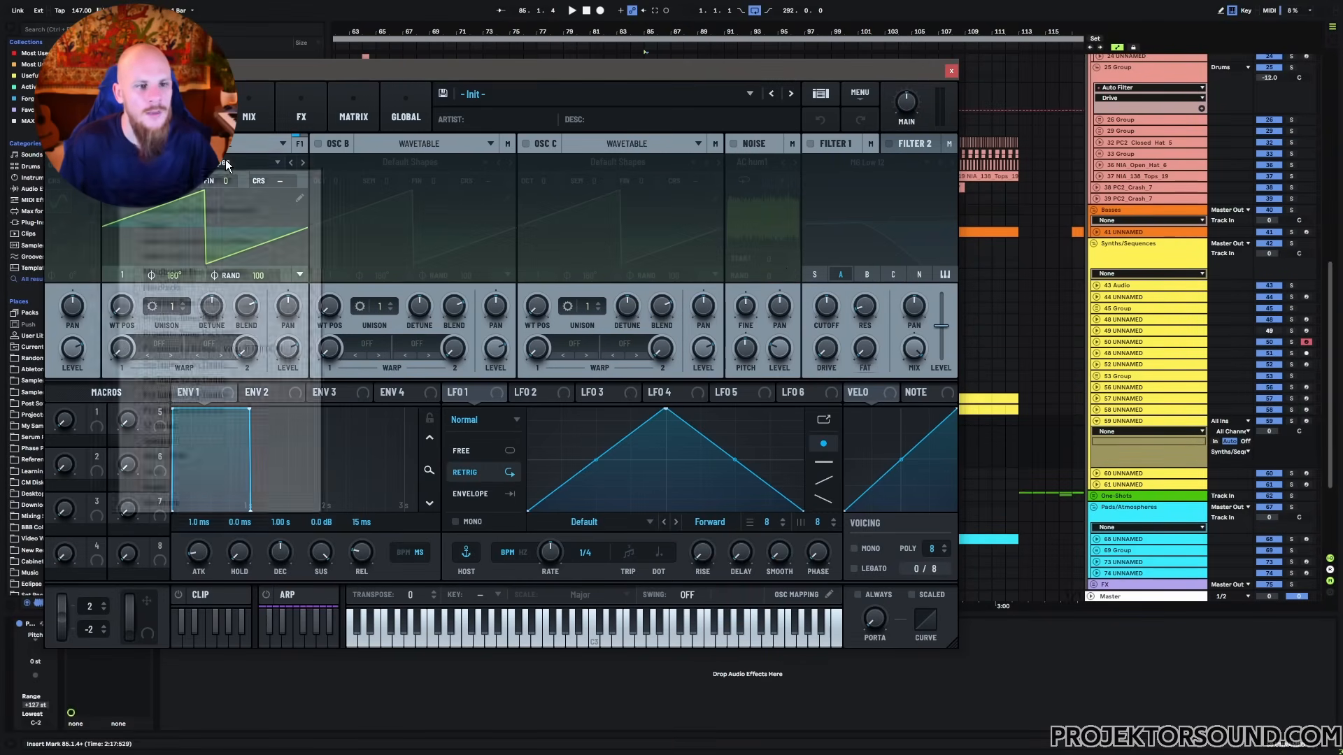
pyautogui.moveTo(196, 200)
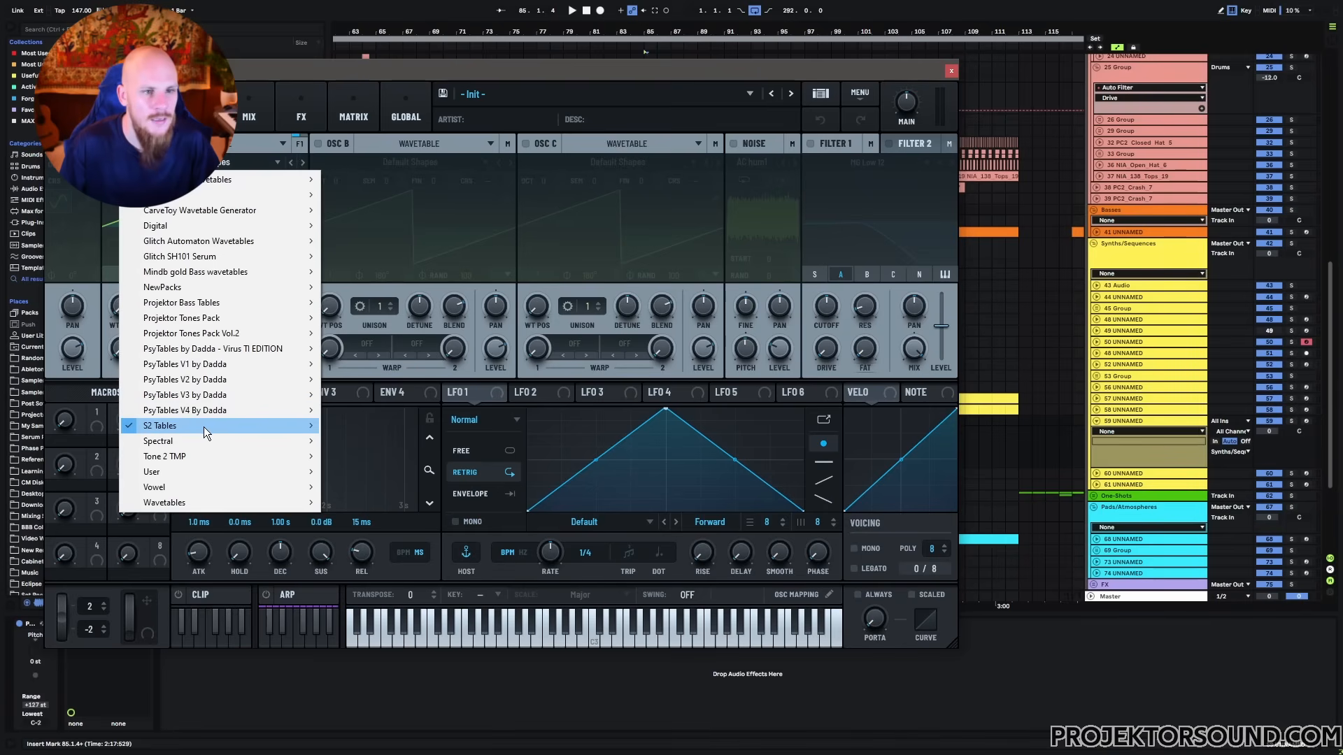
pyautogui.click(116, 321)
pyautogui.moveTo(121, 307); pyautogui.dragTo(122, 289)
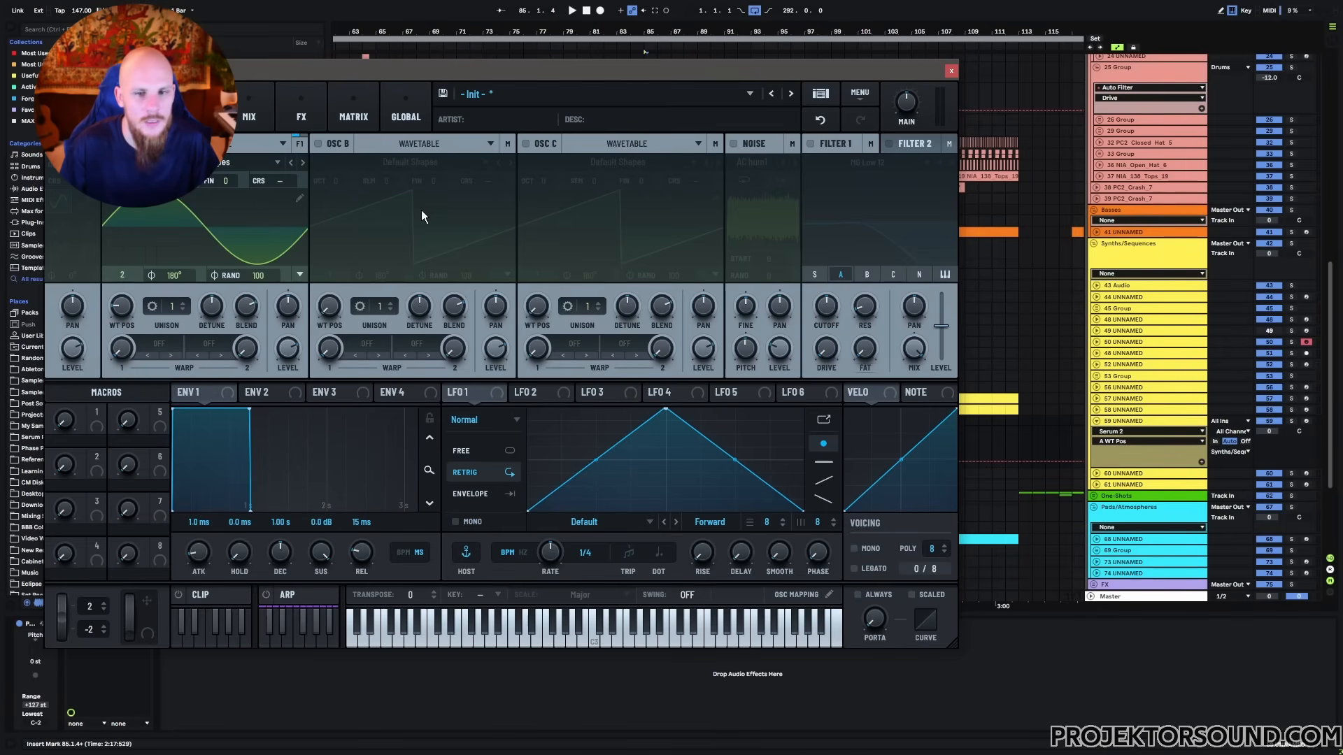
# Arm the new Serum track, shift the computer keyboard to octave C0 to D1 and play a test note.
pyautogui.click(1306, 421)
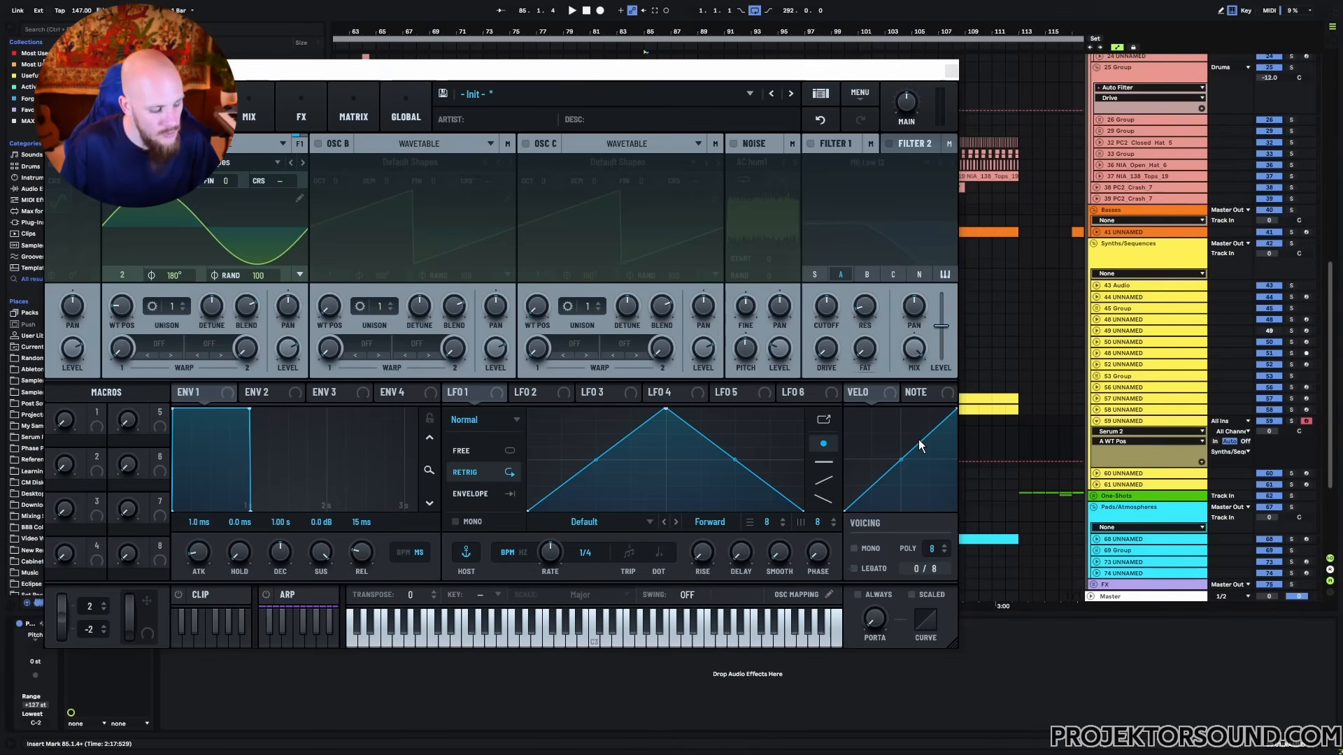
pyautogui.press('z')
pyautogui.press('e')
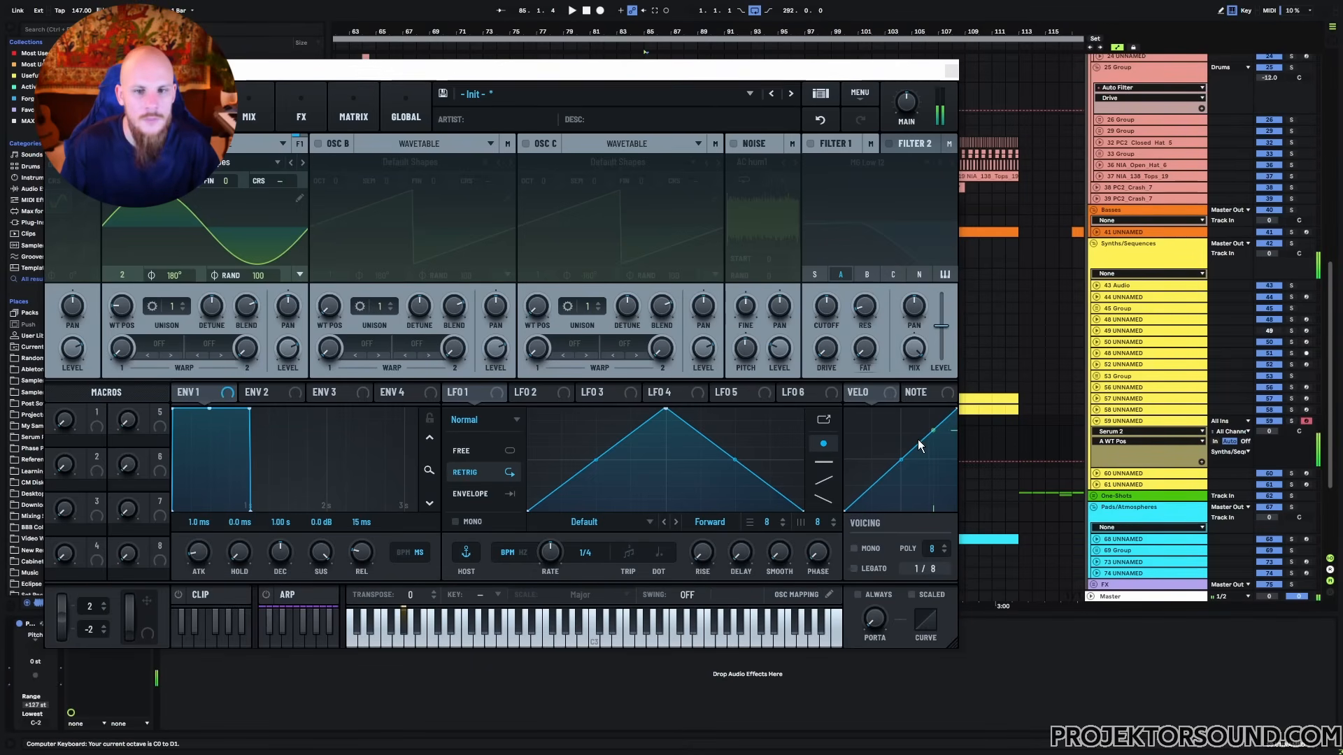
# Enable Filter 1 as MG Low 12, raise its resonance and drive with Clean Mode, and set the cutoff to 341 Hz.
pyautogui.click(811, 143)
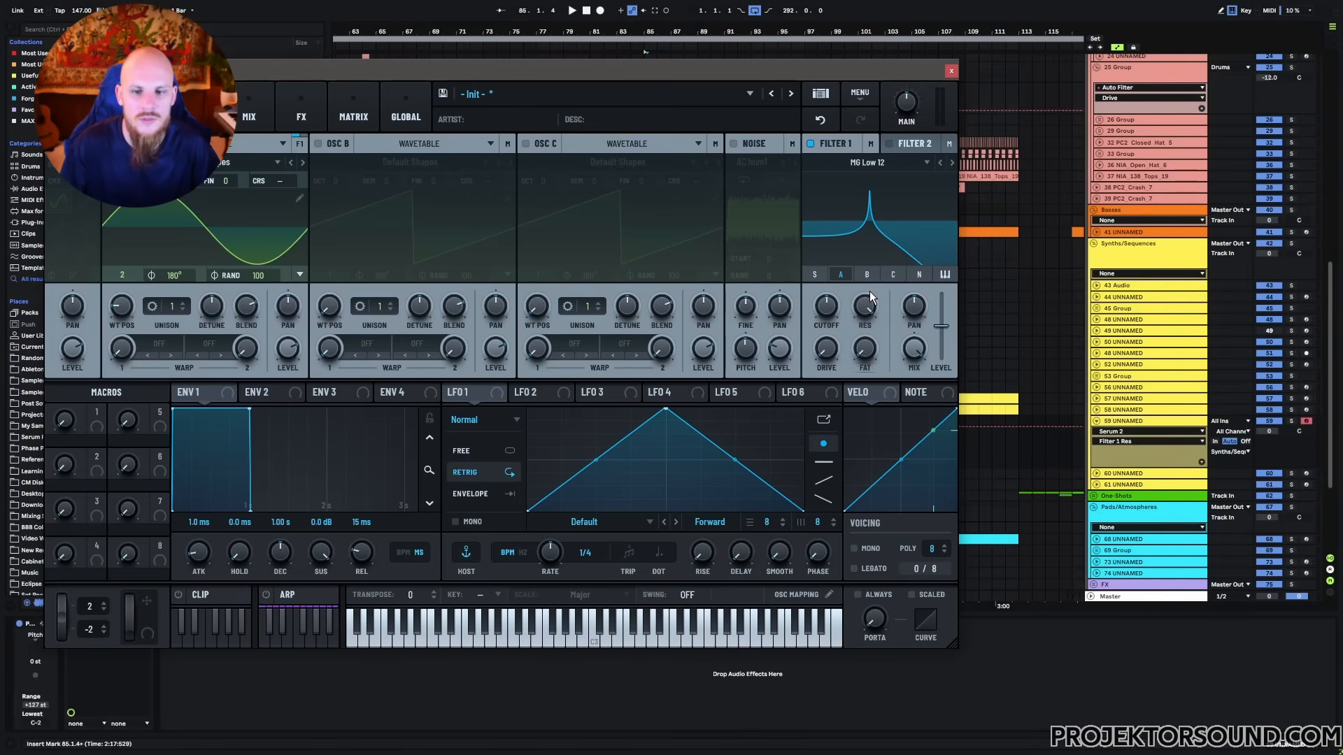
pyautogui.moveTo(828, 309)
pyautogui.mouseDown()
pyautogui.moveTo(844, 276)
pyautogui.moveTo(837, 347)
pyautogui.moveTo(850, 301)
pyautogui.mouseUp()
pyautogui.press('e')
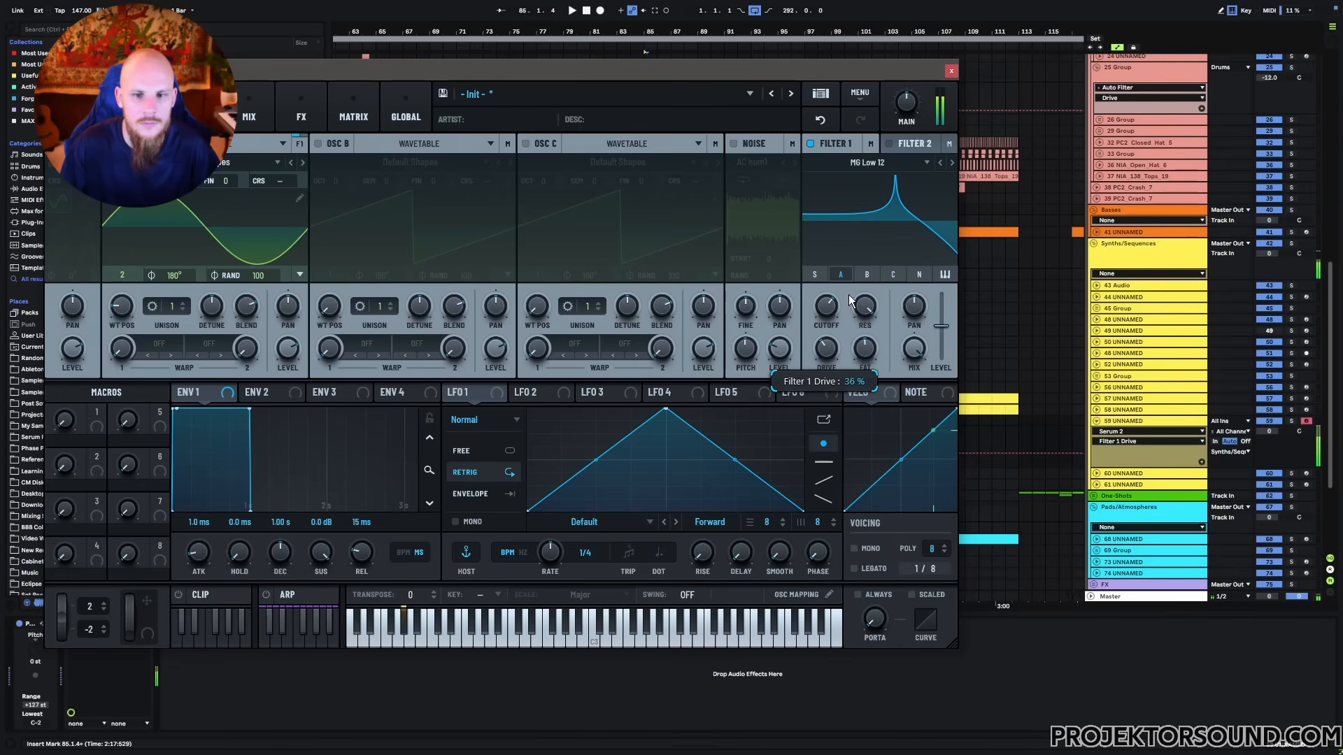
pyautogui.rightClick(831, 348)
pyautogui.click(866, 372)
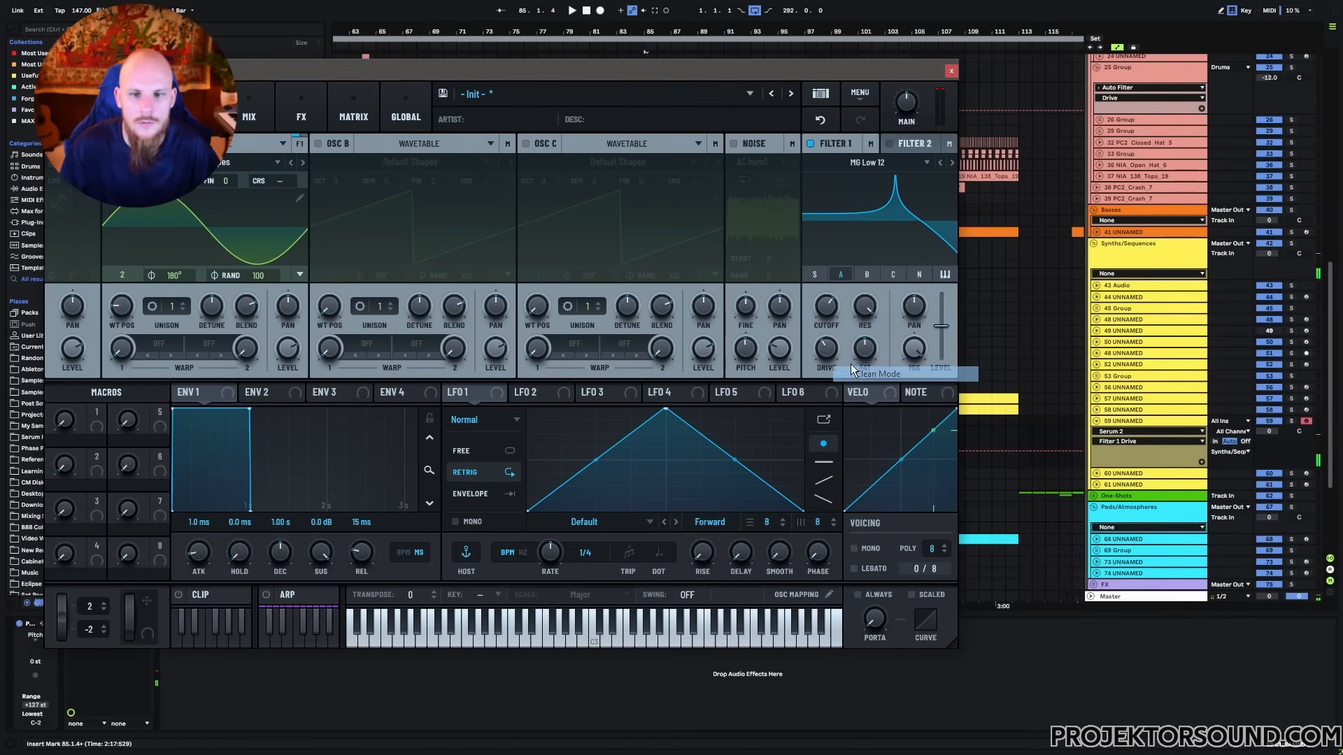
pyautogui.moveTo(830, 347)
pyautogui.mouseDown()
pyautogui.moveTo(833, 301)
pyautogui.moveTo(830, 351)
pyautogui.moveTo(844, 322)
pyautogui.moveTo(824, 346)
pyautogui.mouseUp()
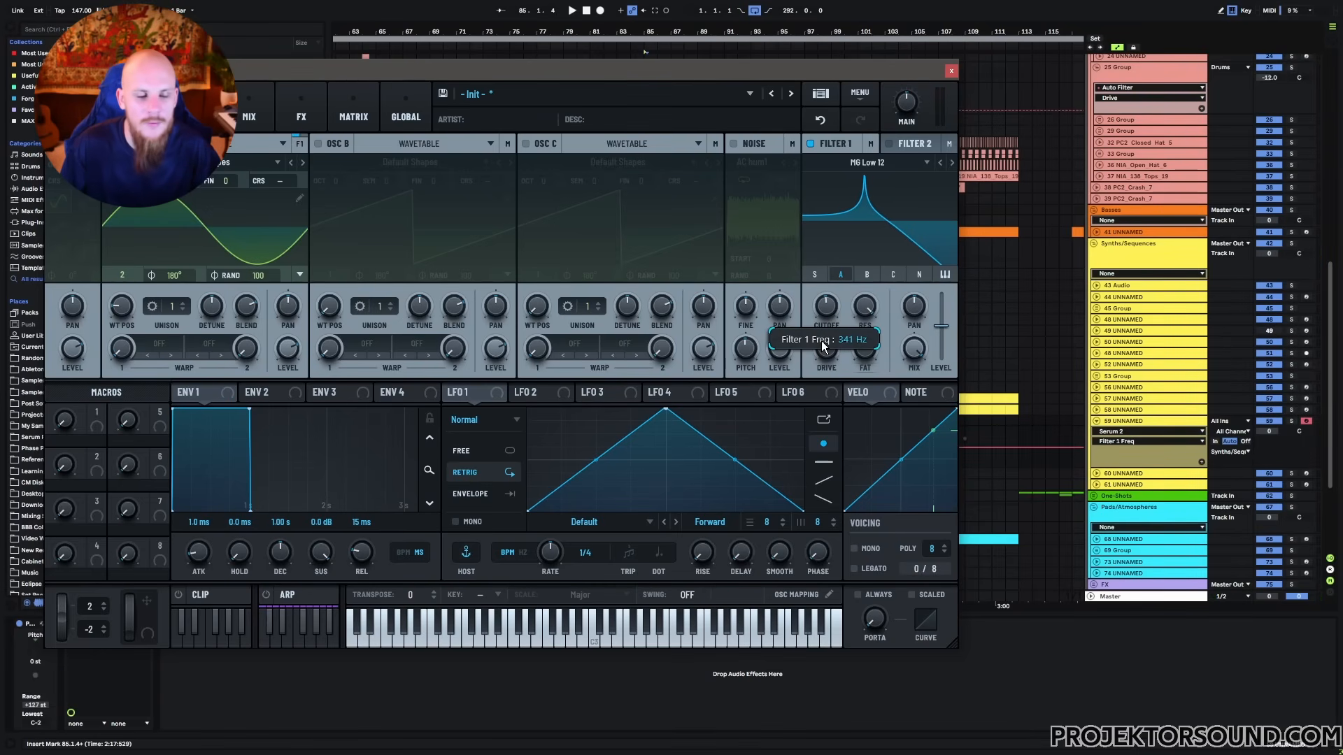
# Switch LFO 1 to S&H, assign it to the Filter 1 cutoff, adjust its smoothing and set its rate to one bar.
pyautogui.click(495, 419)
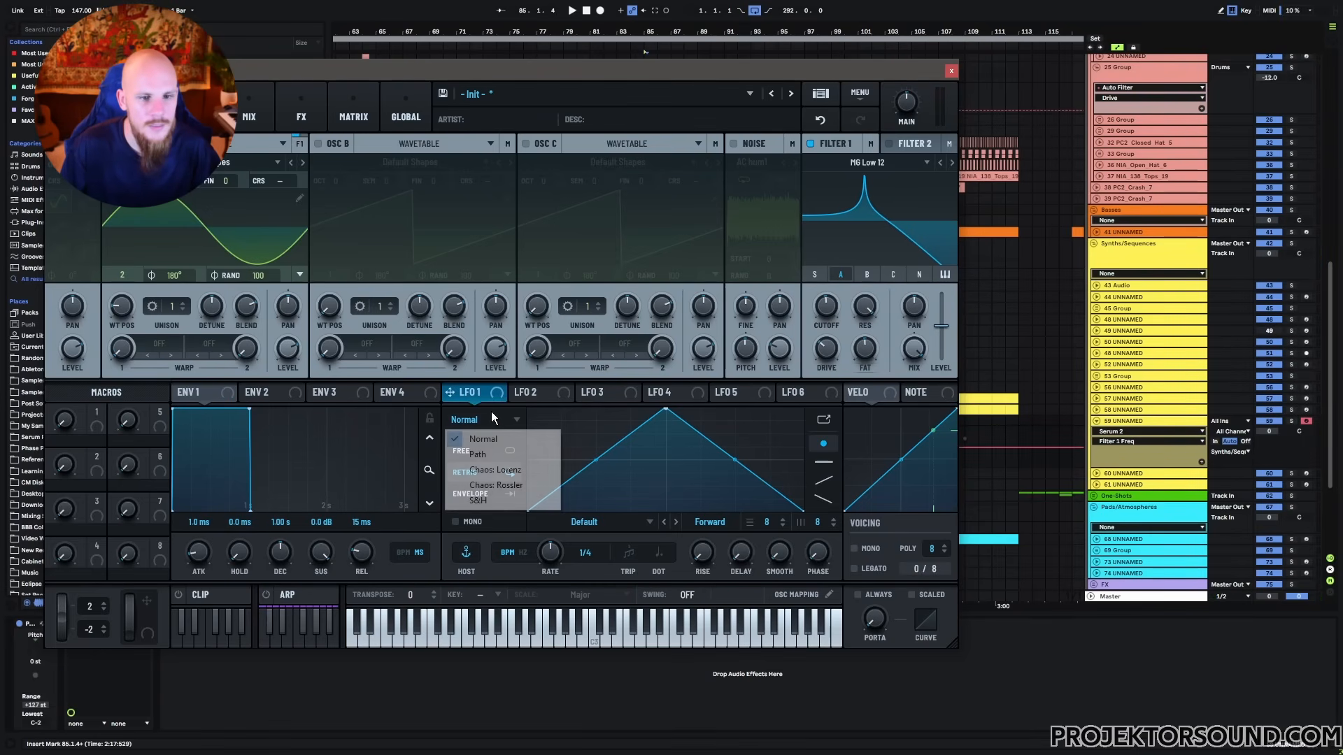
pyautogui.click(498, 501)
pyautogui.moveTo(472, 396); pyautogui.dragTo(822, 321)
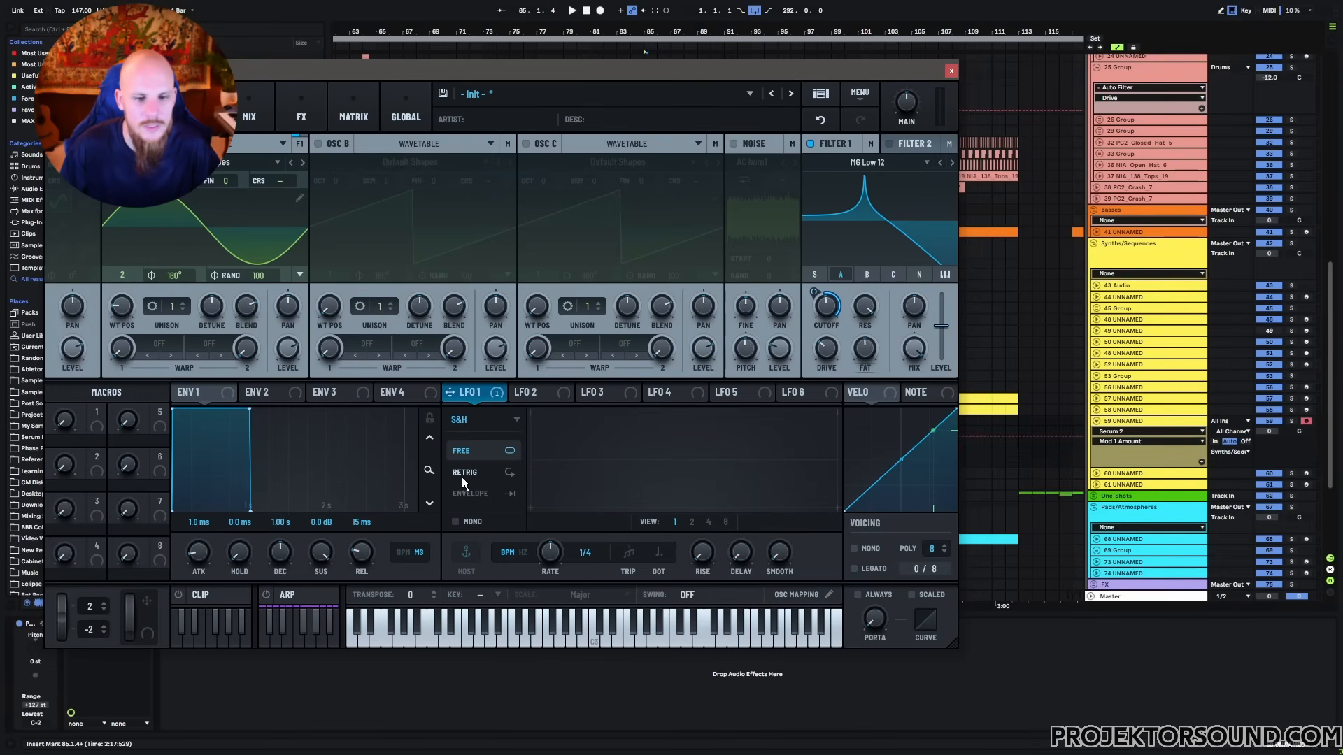
pyautogui.click(779, 556)
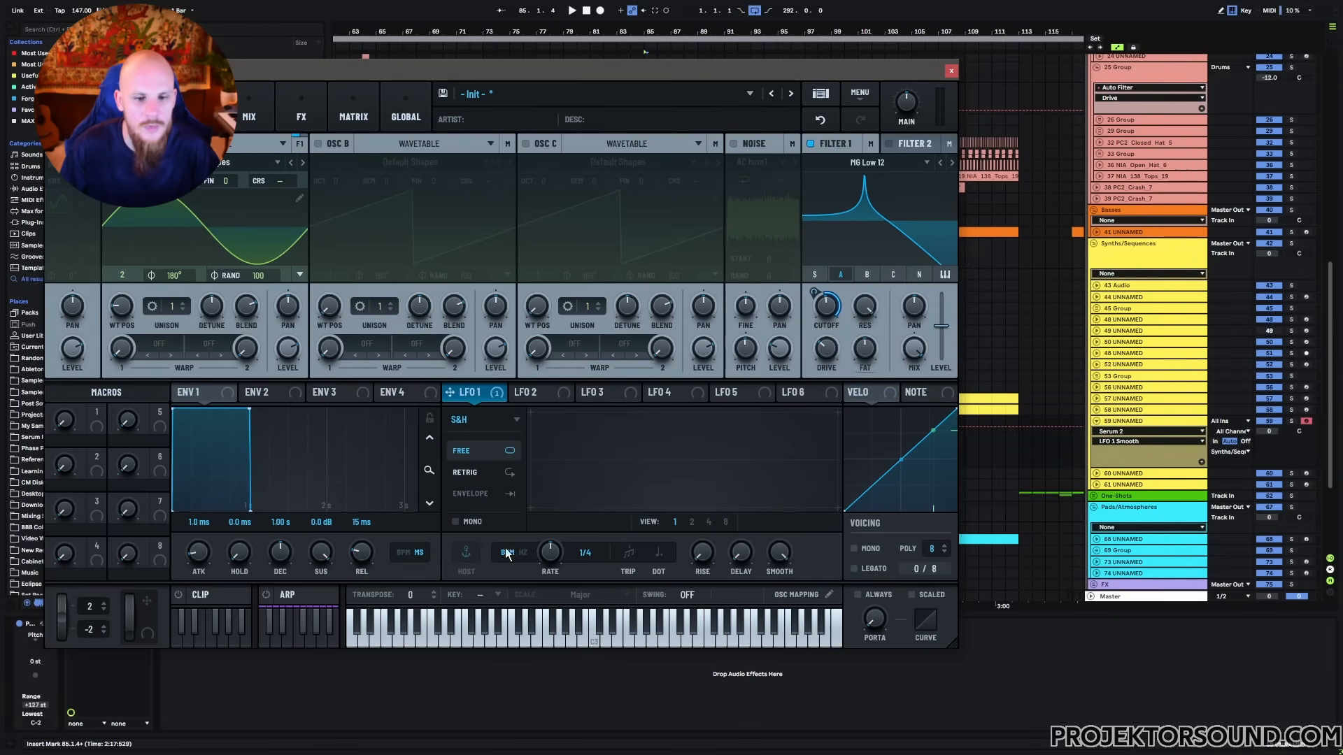
pyautogui.moveTo(551, 557); pyautogui.dragTo(547, 572)
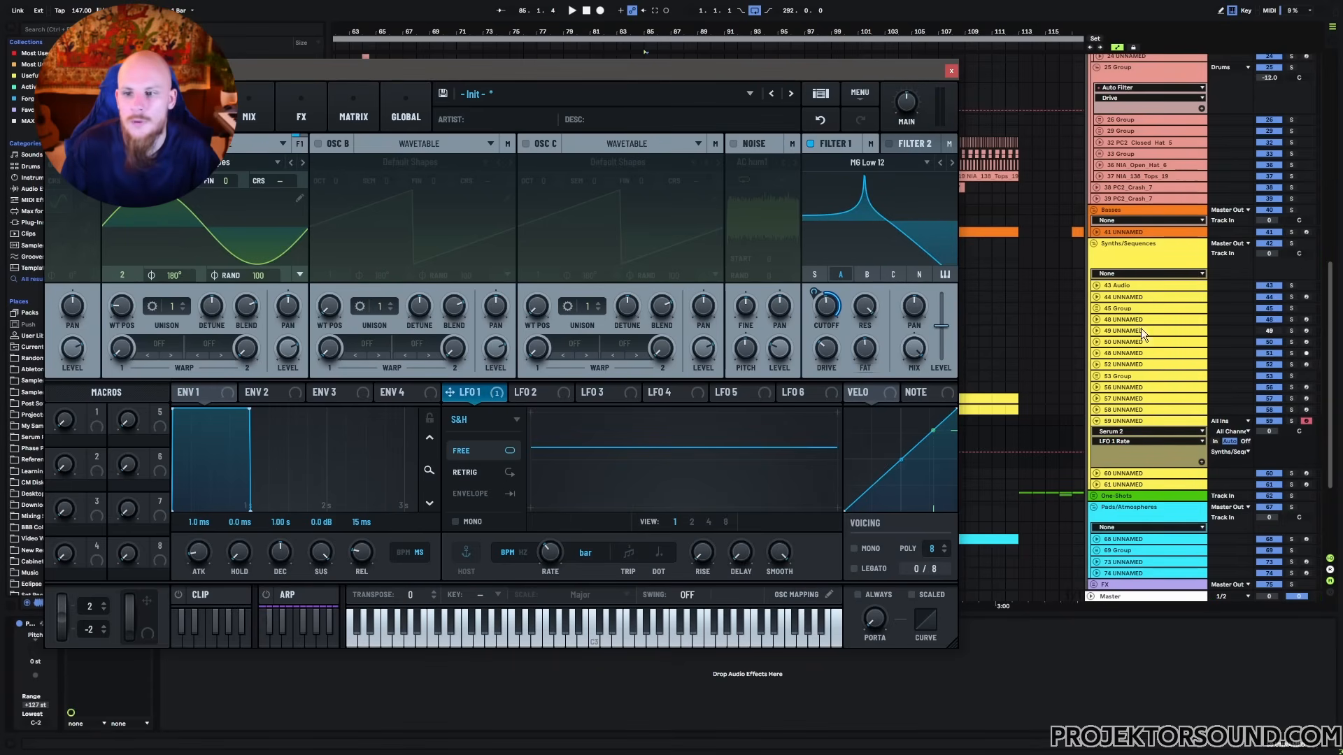
# Solo the Serum track and set LFO 1's rate to 1/4 during playback.
pyautogui.click(1291, 422)
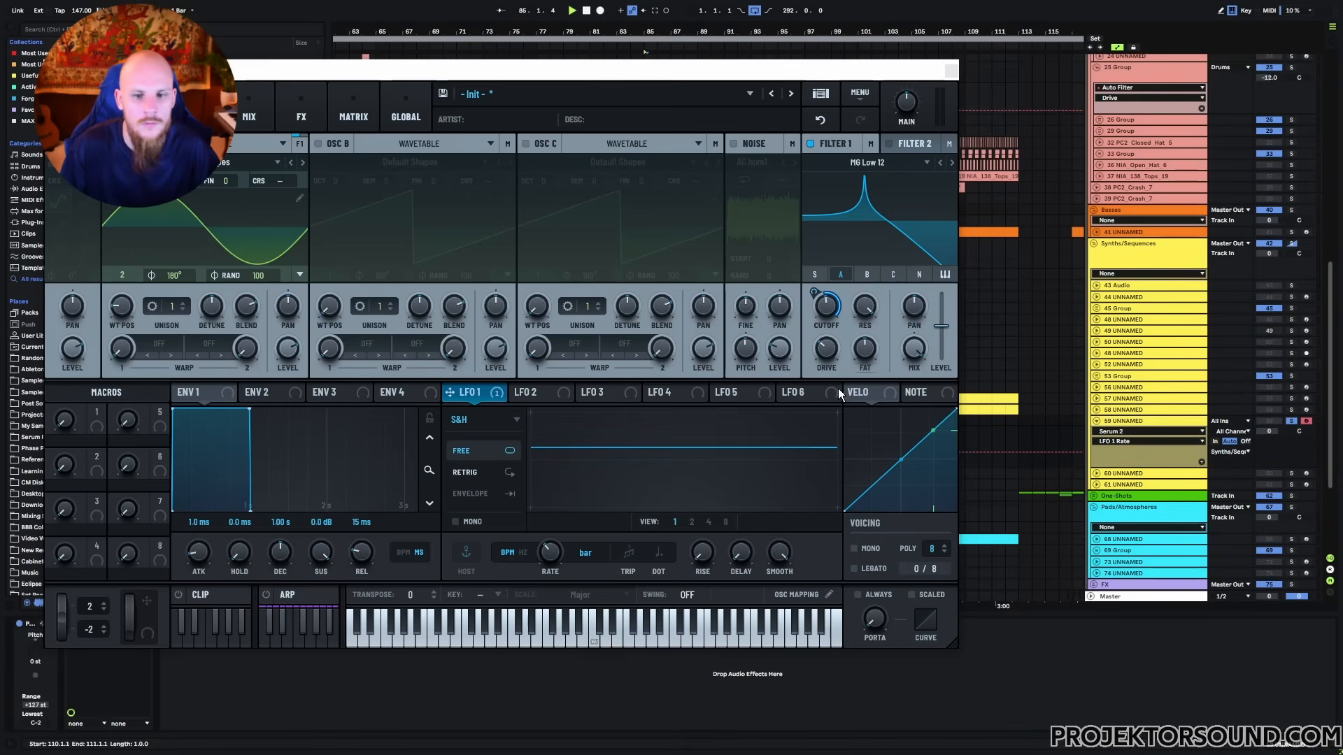
pyautogui.press('space')
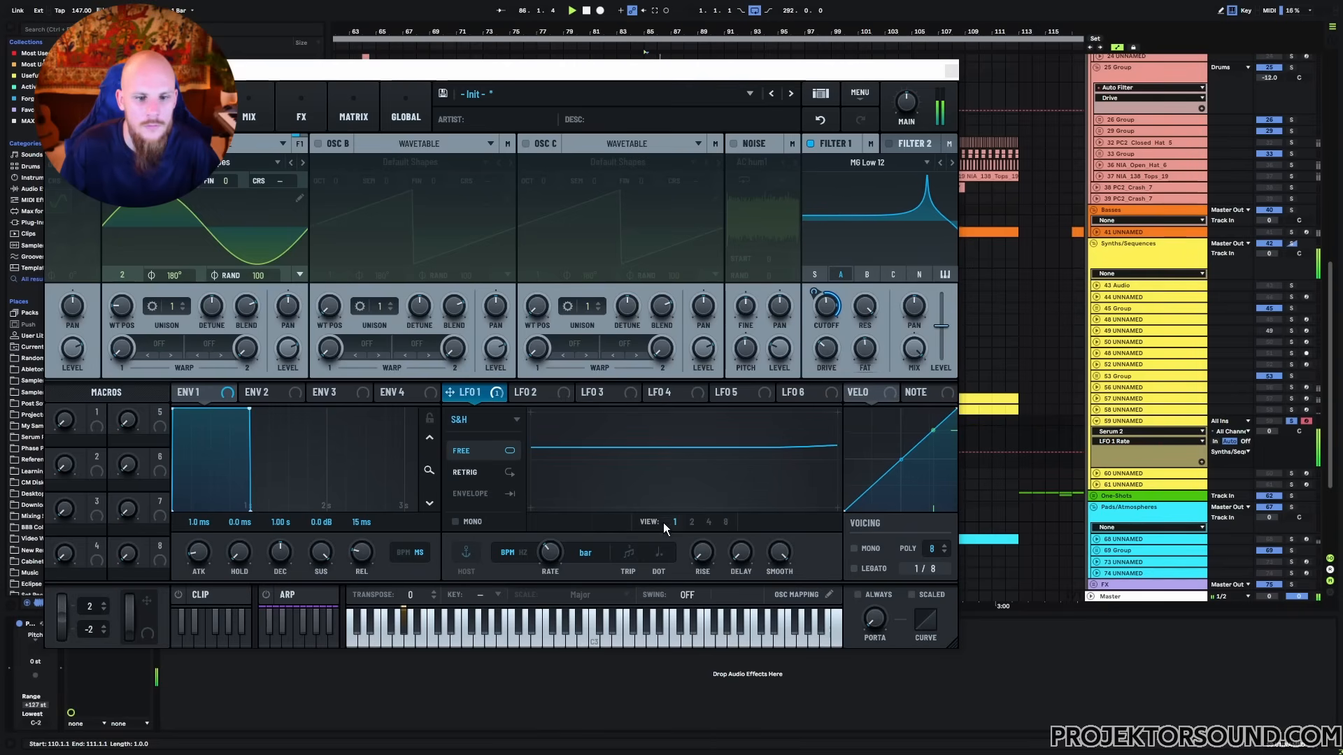
pyautogui.moveTo(552, 558); pyautogui.dragTo(573, 537)
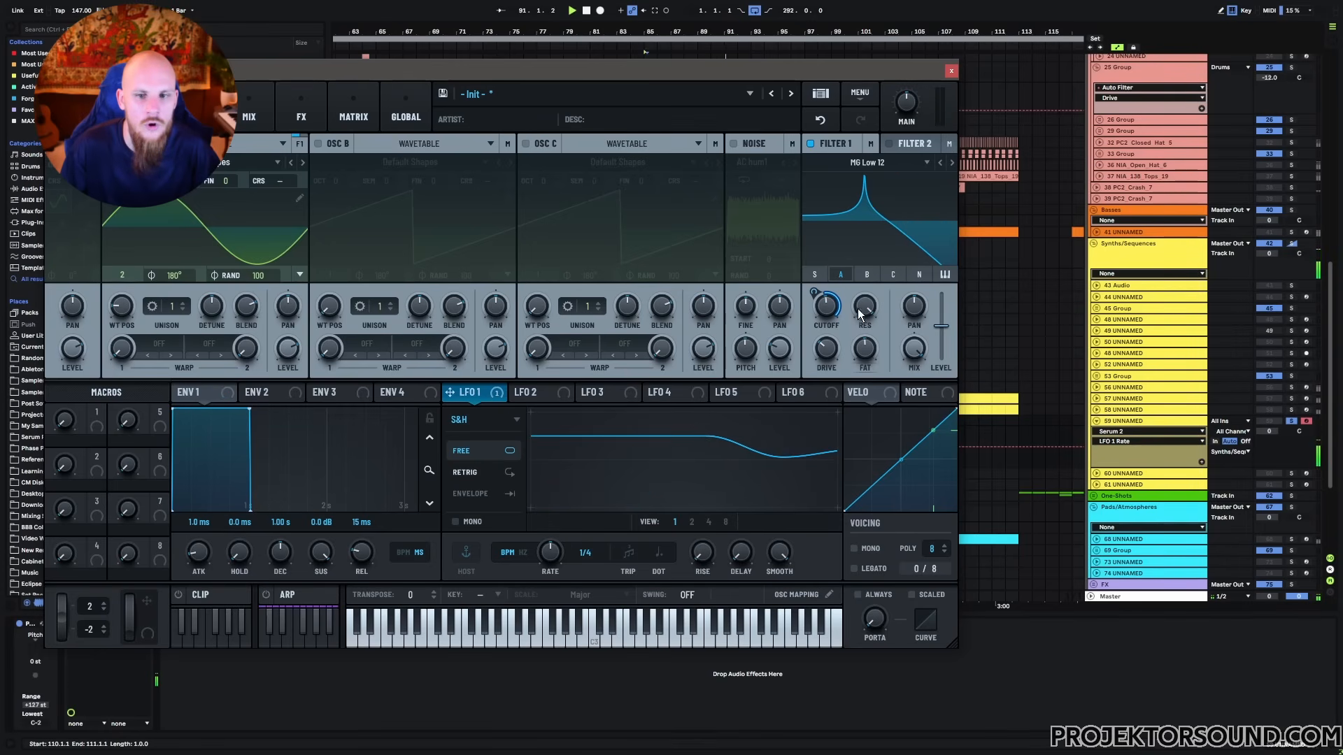
# Change Filter 1 to MG Low 24, assign Macro 1 to its cutoff and close the synth window.
pyautogui.click(952, 162)
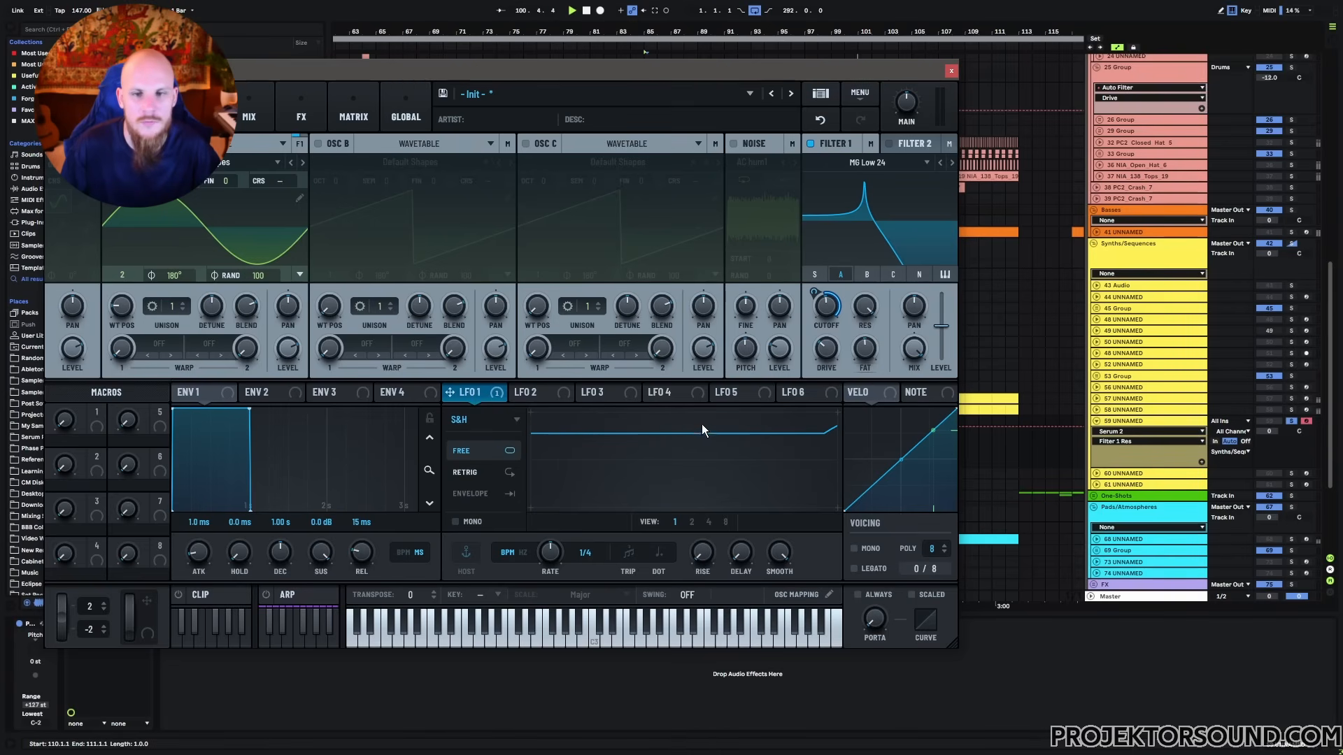
pyautogui.moveTo(98, 415); pyautogui.dragTo(827, 309)
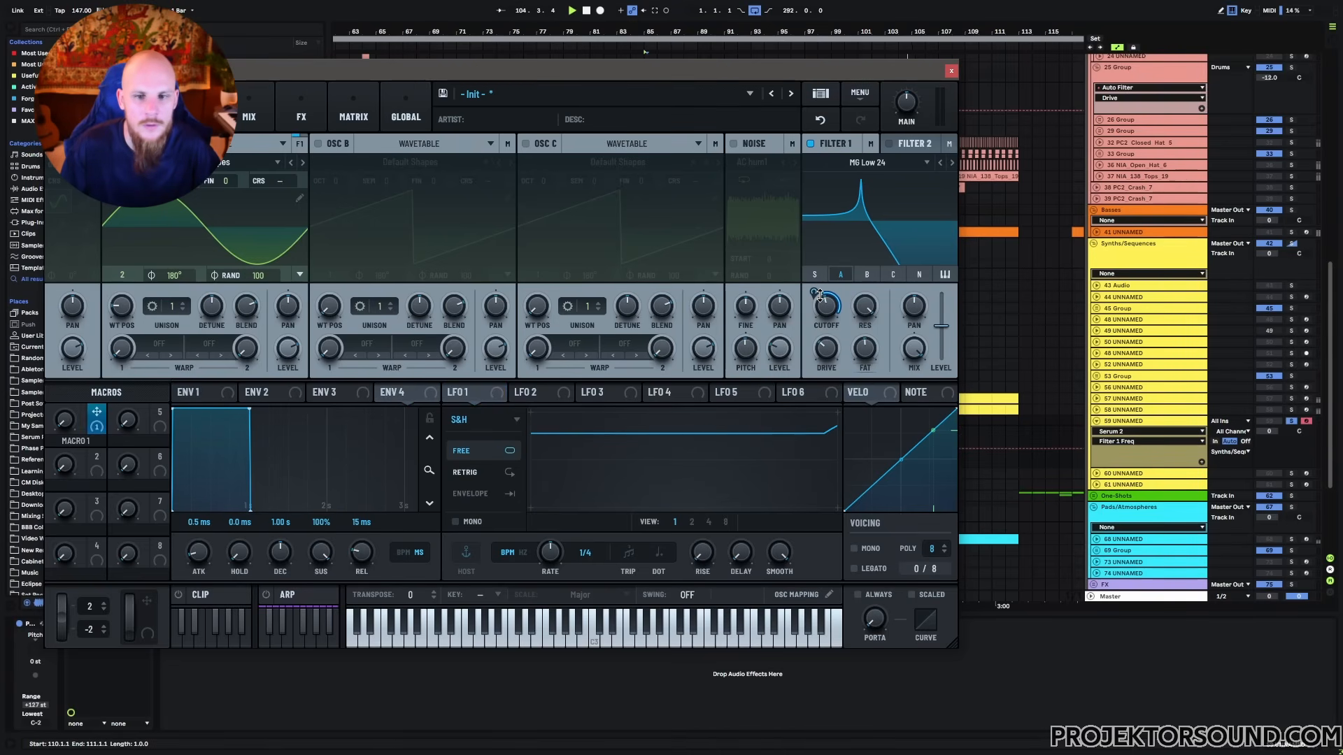
pyautogui.click(951, 71)
# Add a CV LFO after Serum 2 and duplicate it to get two LFO devices in the chain.
pyautogui.rightClick(250, 690)
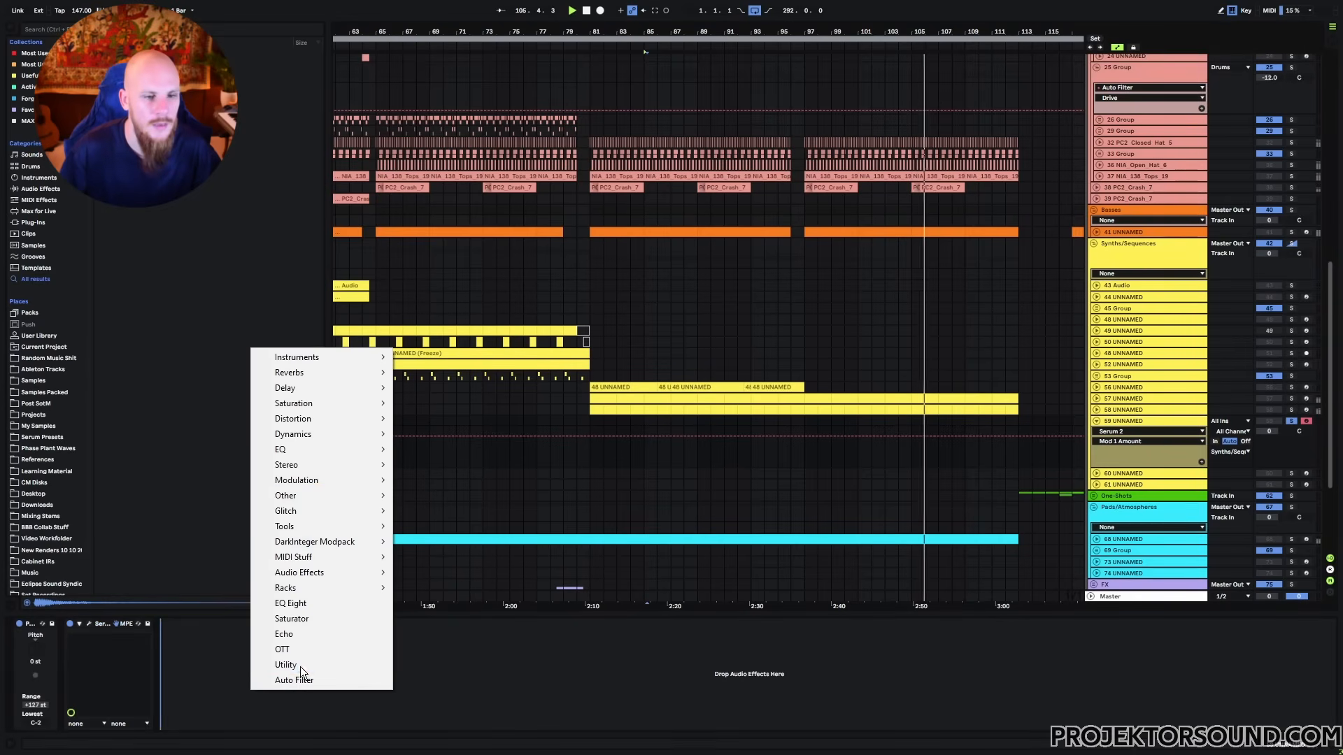
pyautogui.moveTo(330, 568)
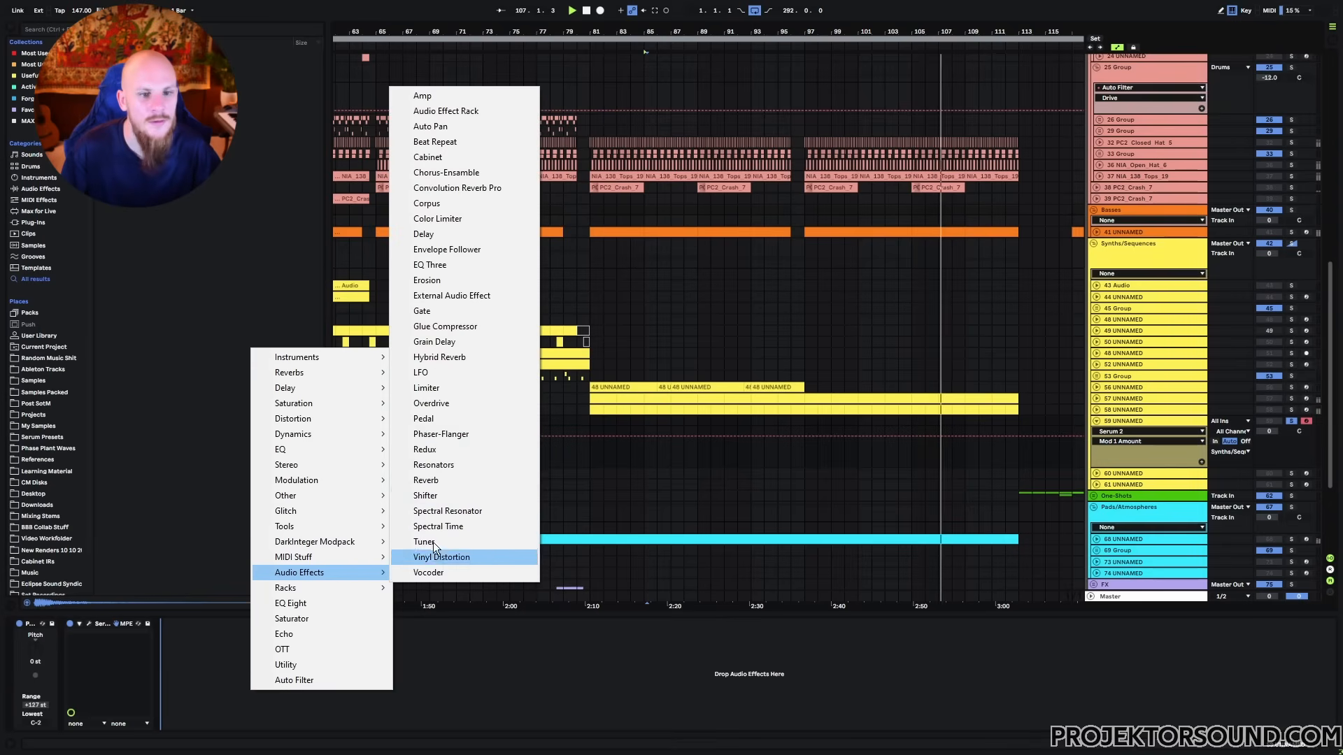
pyautogui.click(464, 369)
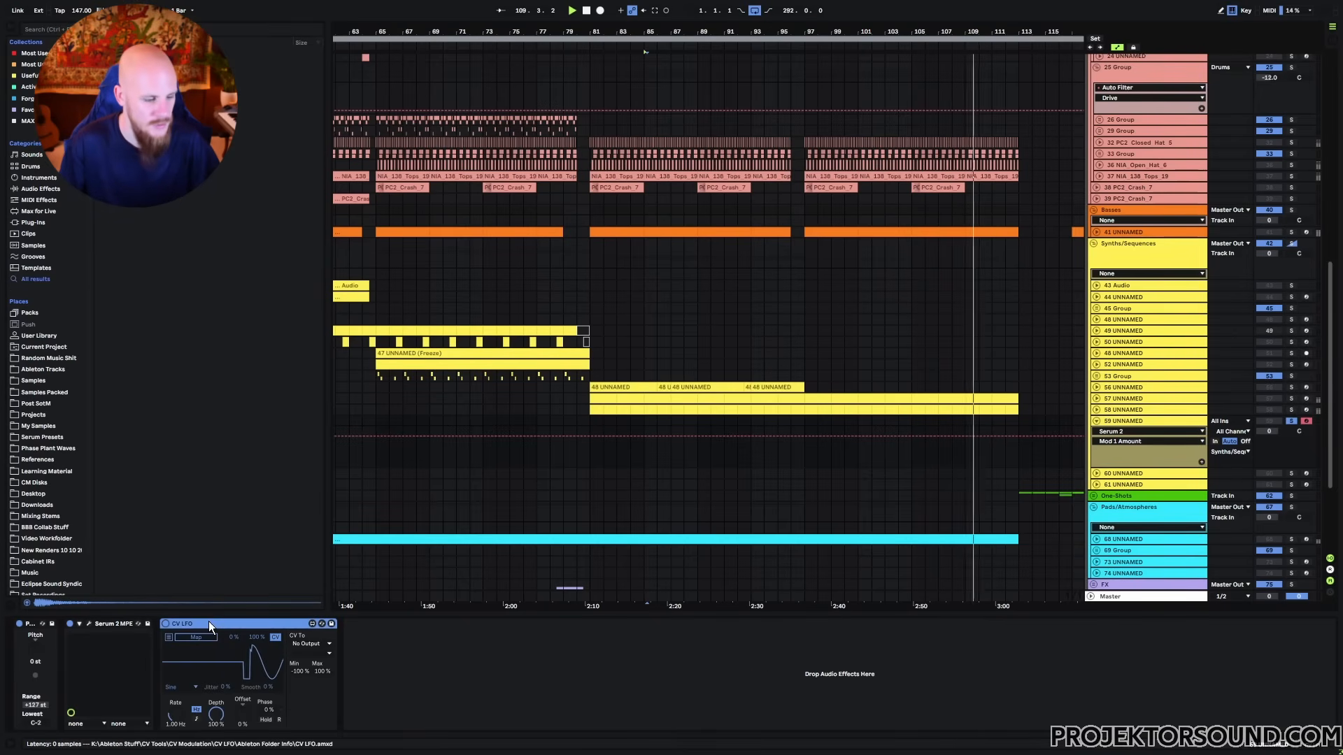
pyautogui.hotkey('ctrl', 'd')
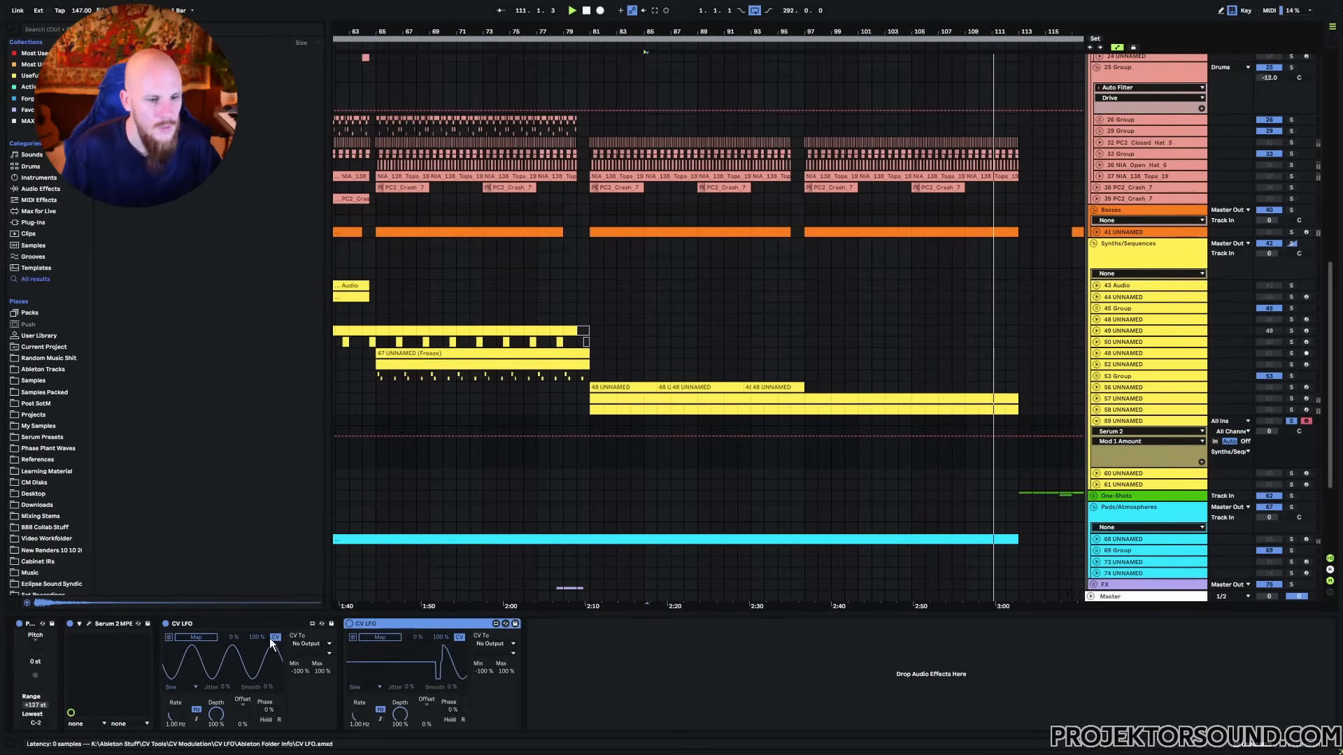
# Expose Serum 2's Macro 1 as a configured device parameter and map the first CV LFO to it.
pyautogui.click(87, 623)
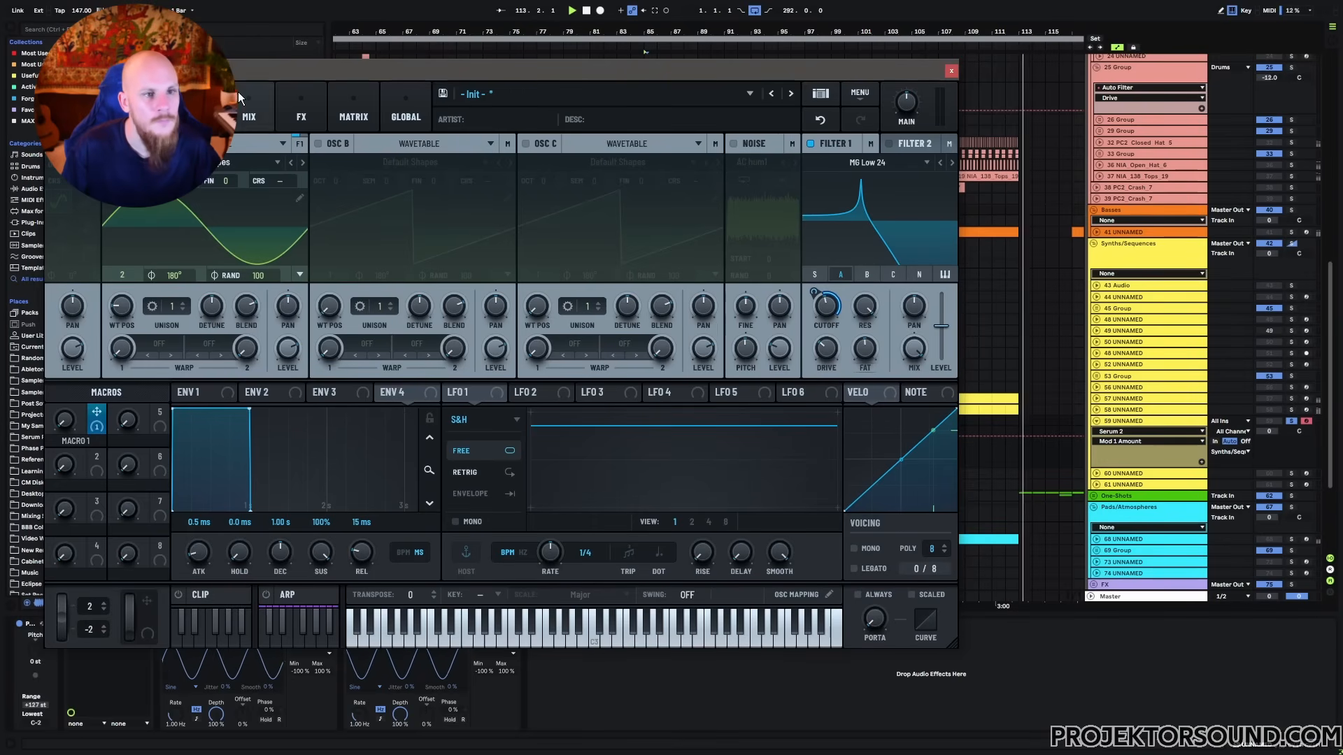
pyautogui.moveTo(235, 71); pyautogui.dragTo(232, 24)
pyautogui.click(79, 623)
pyautogui.click(170, 623)
pyautogui.click(63, 373)
pyautogui.click(171, 623)
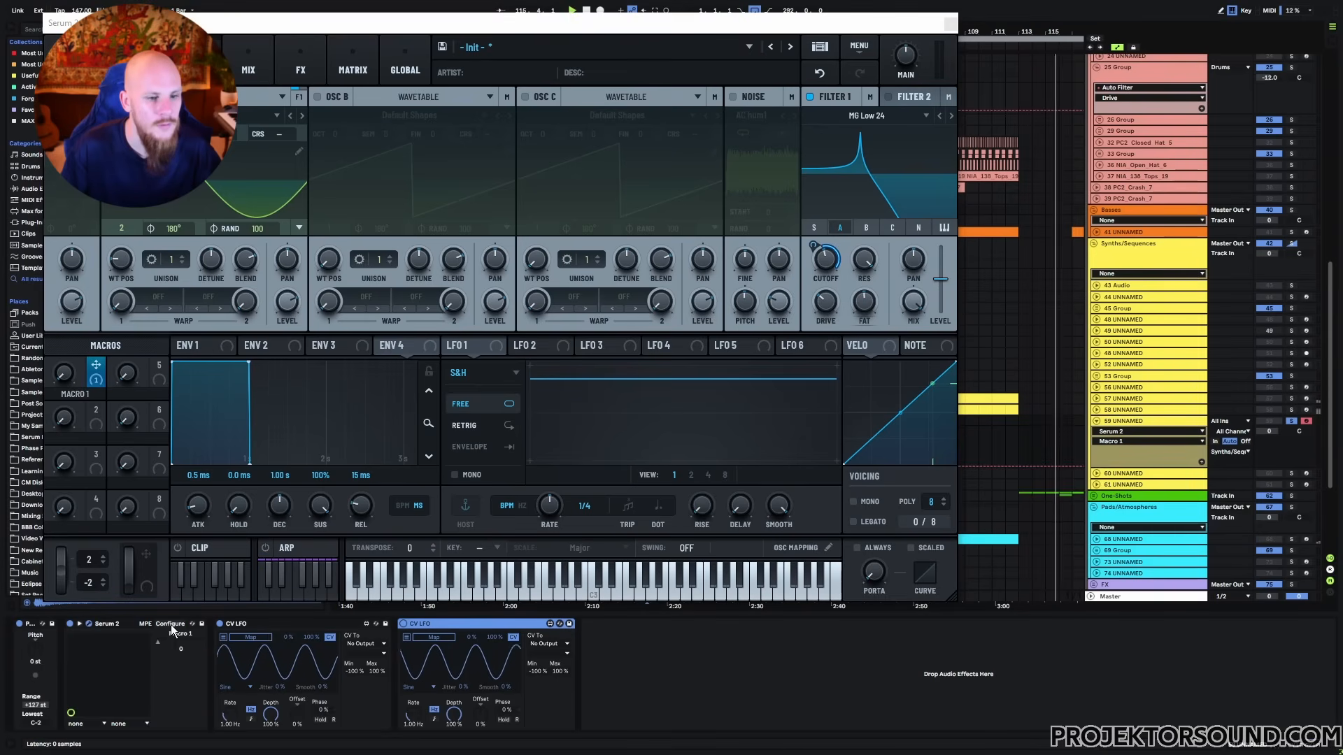
pyautogui.click(175, 641)
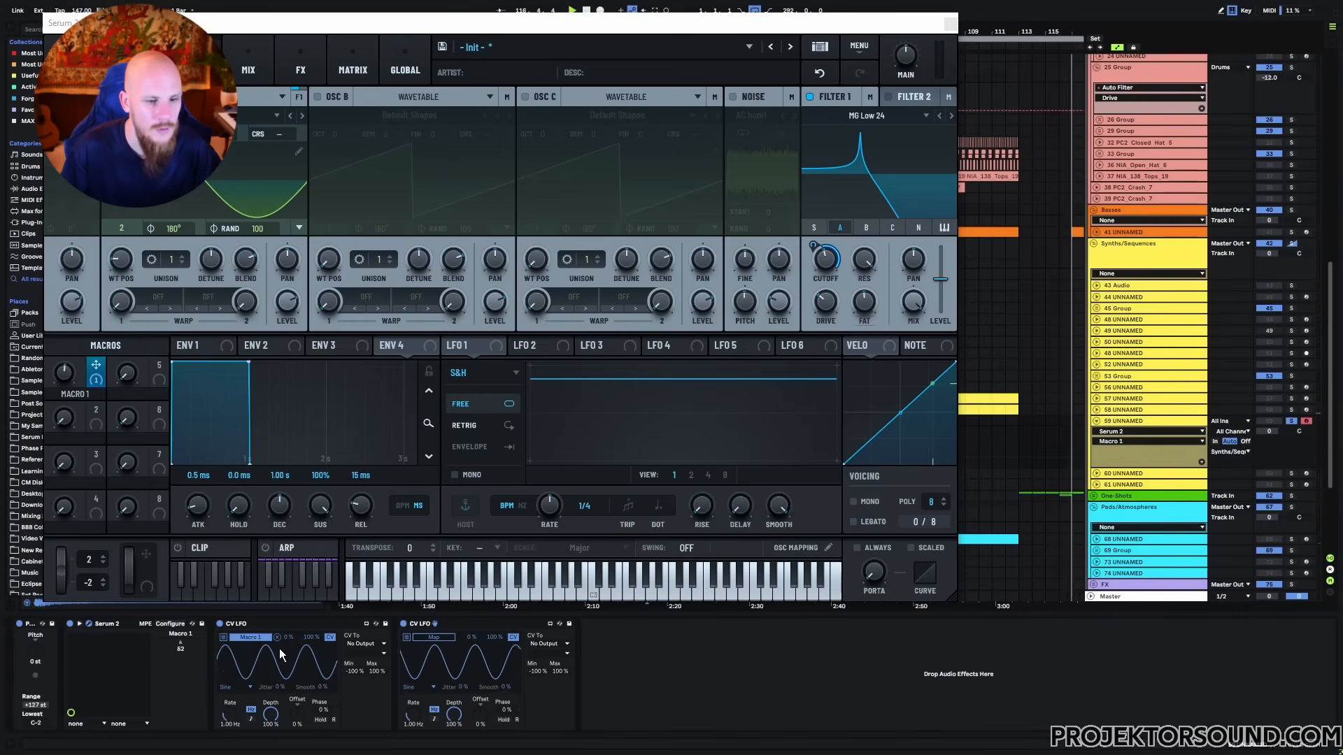
# Set the first CV LFO to the Random shape with 100% smoothing.
pyautogui.click(242, 689)
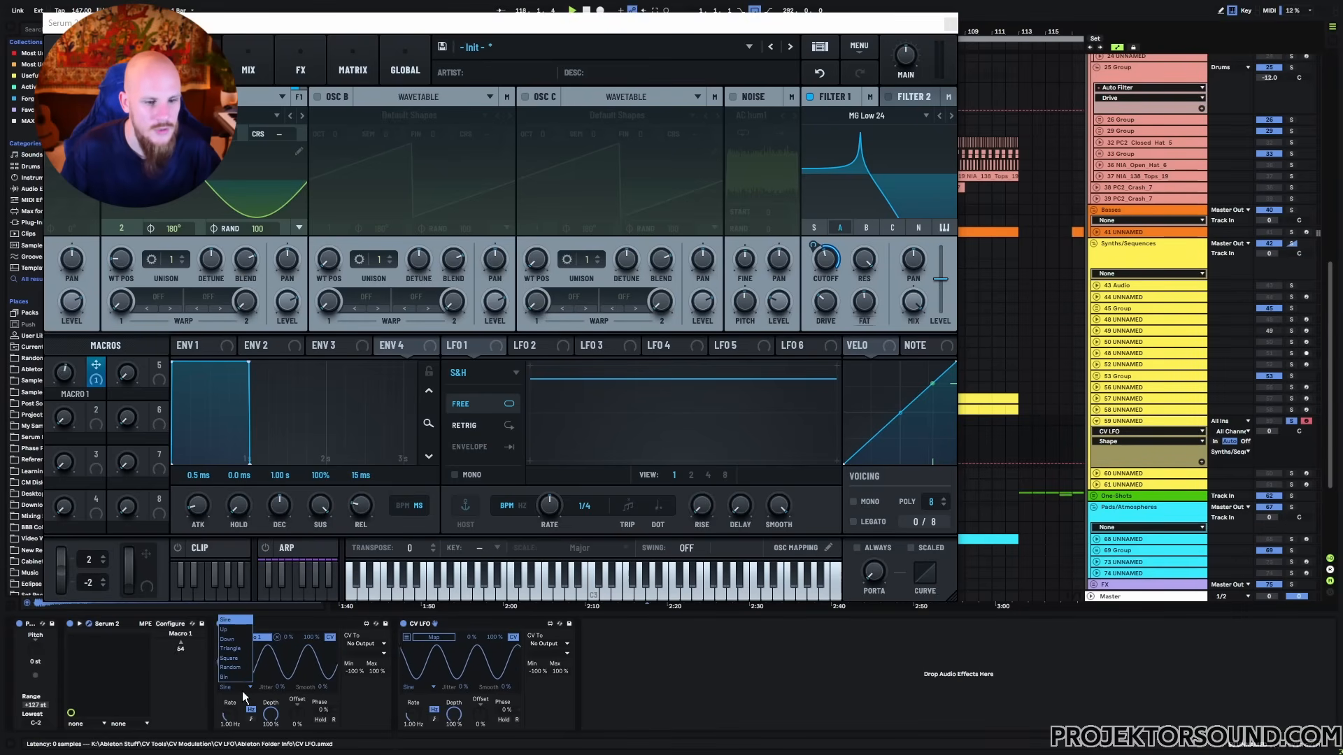
pyautogui.click(241, 669)
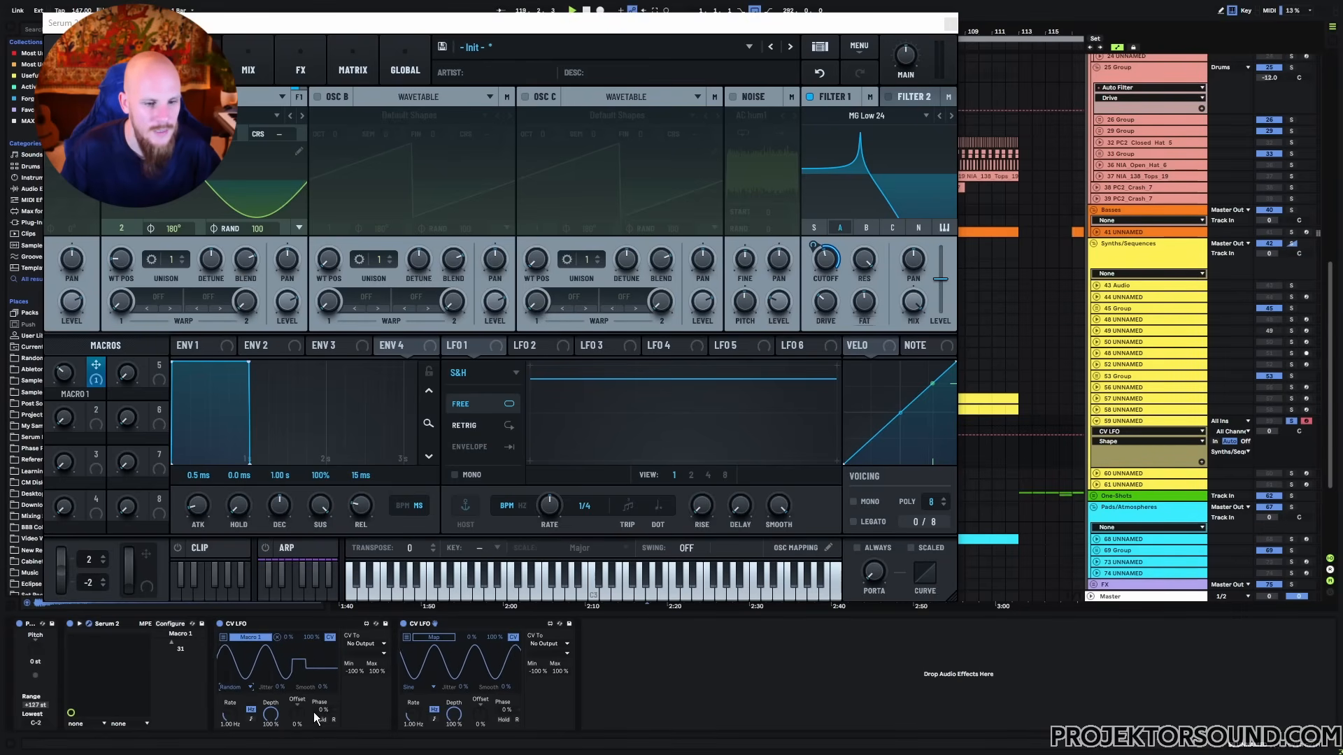
pyautogui.moveTo(325, 688); pyautogui.dragTo(325, 608)
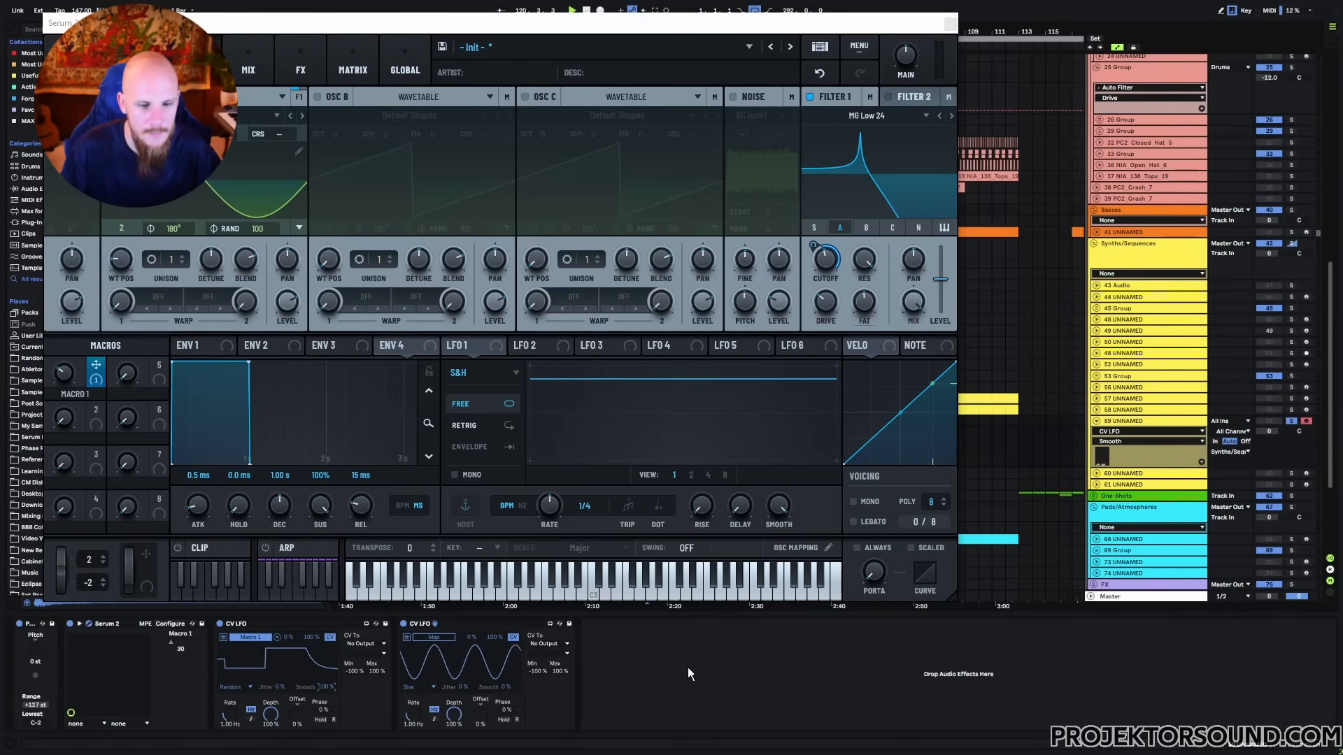
# Set the second CV LFO to a Random shape with 100% smoothing and map it to the first CV LFO's rate, ranging from 8% to 63%.
pyautogui.click(423, 689)
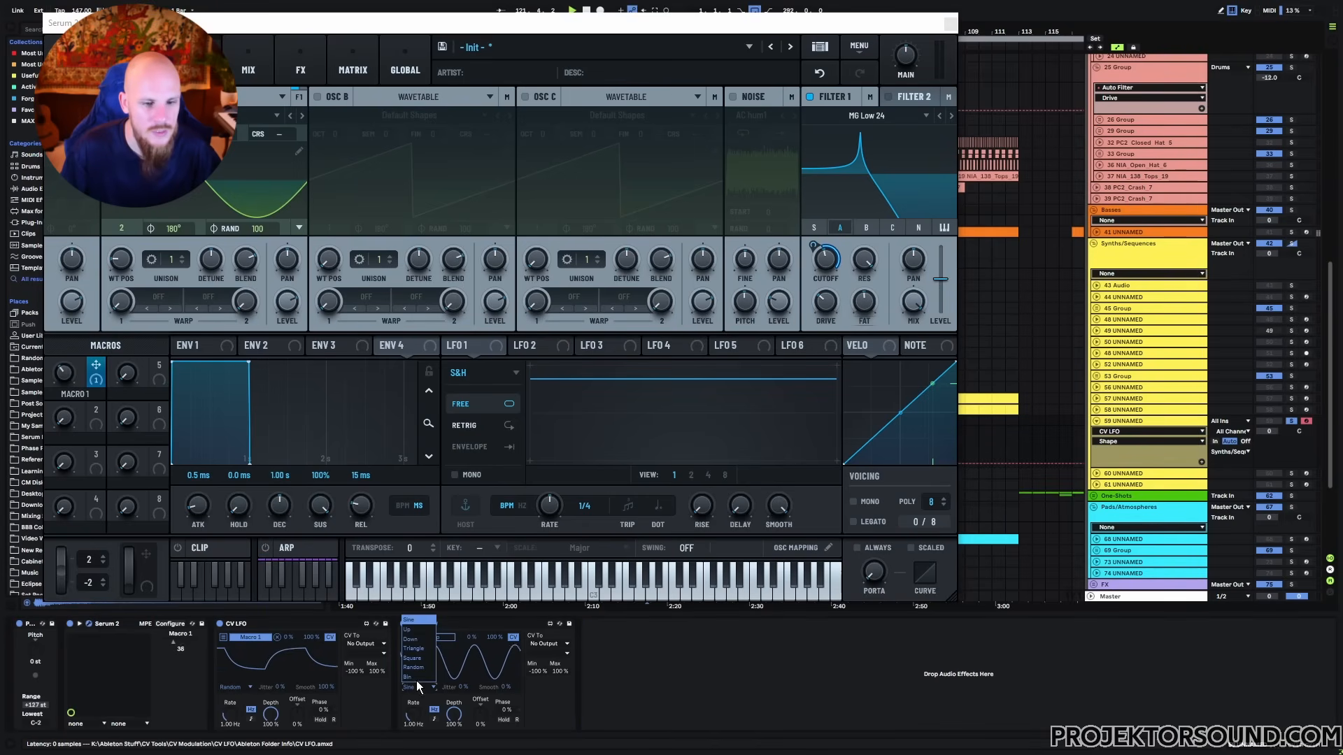
pyautogui.click(418, 668)
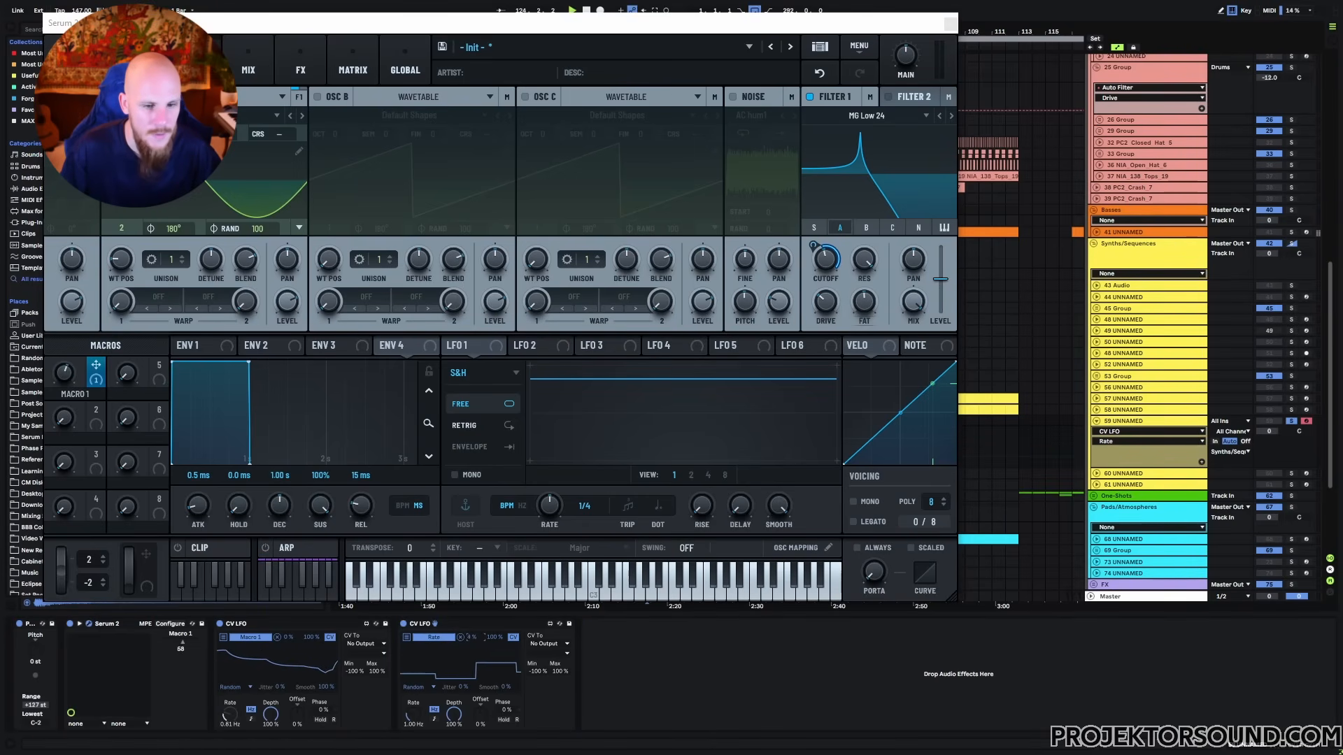
pyautogui.moveTo(501, 632); pyautogui.dragTo(500, 651)
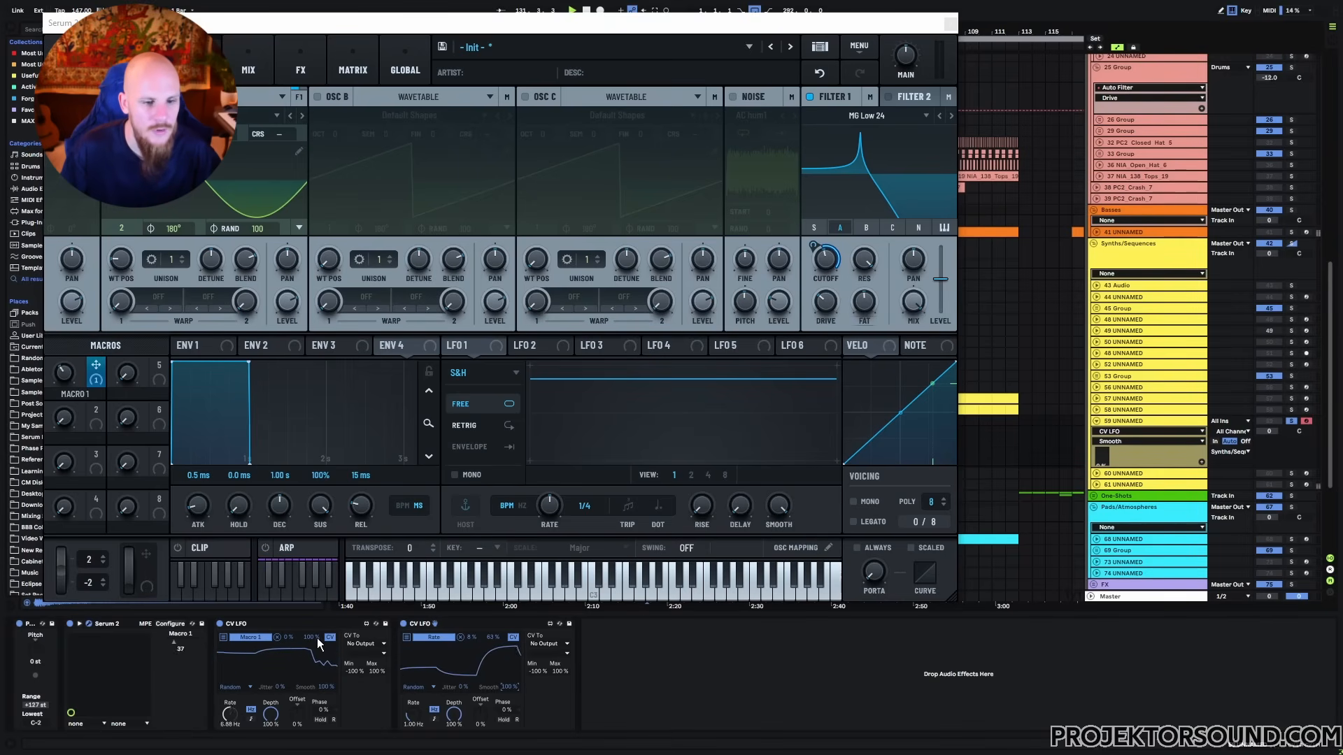
# Map a second slot of the first CV LFO to the other LFO's rate, and raise the second LFO's mapping minimum to 19%.
pyautogui.click(224, 638)
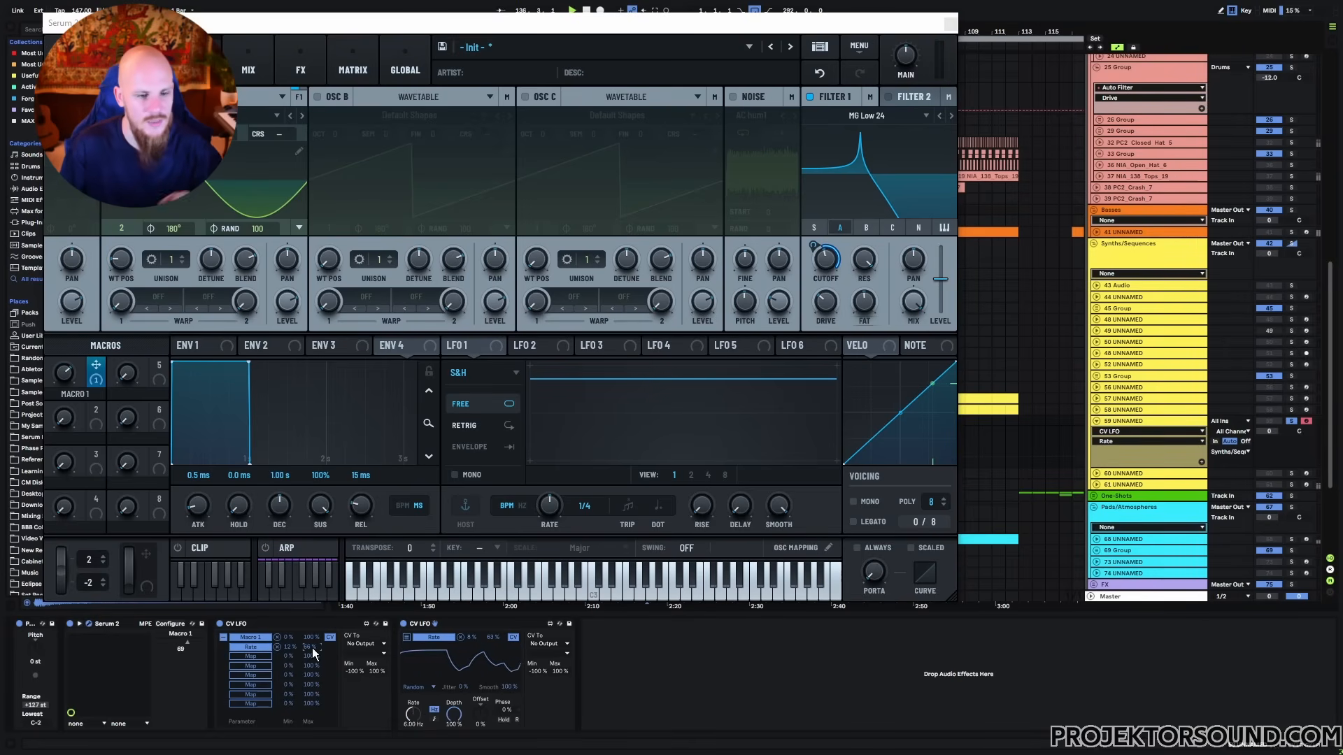
pyautogui.click(223, 637)
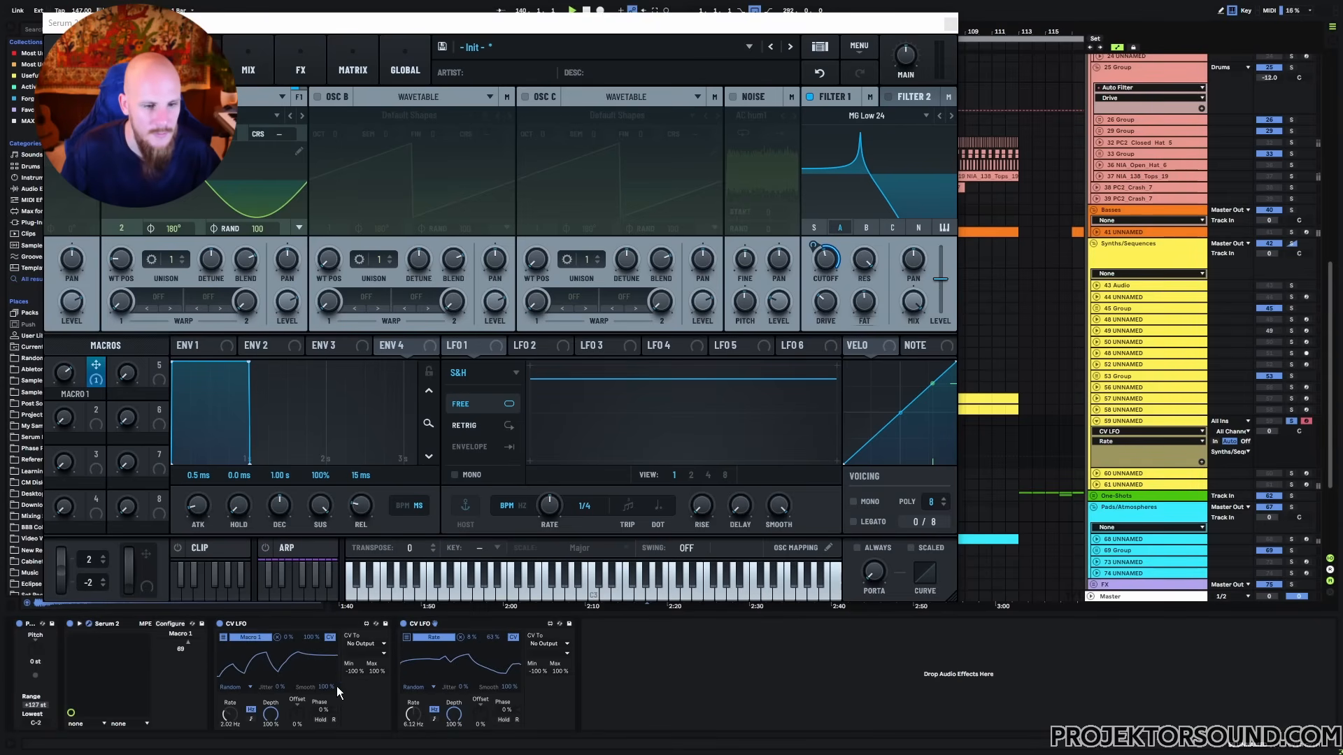
pyautogui.click(223, 637)
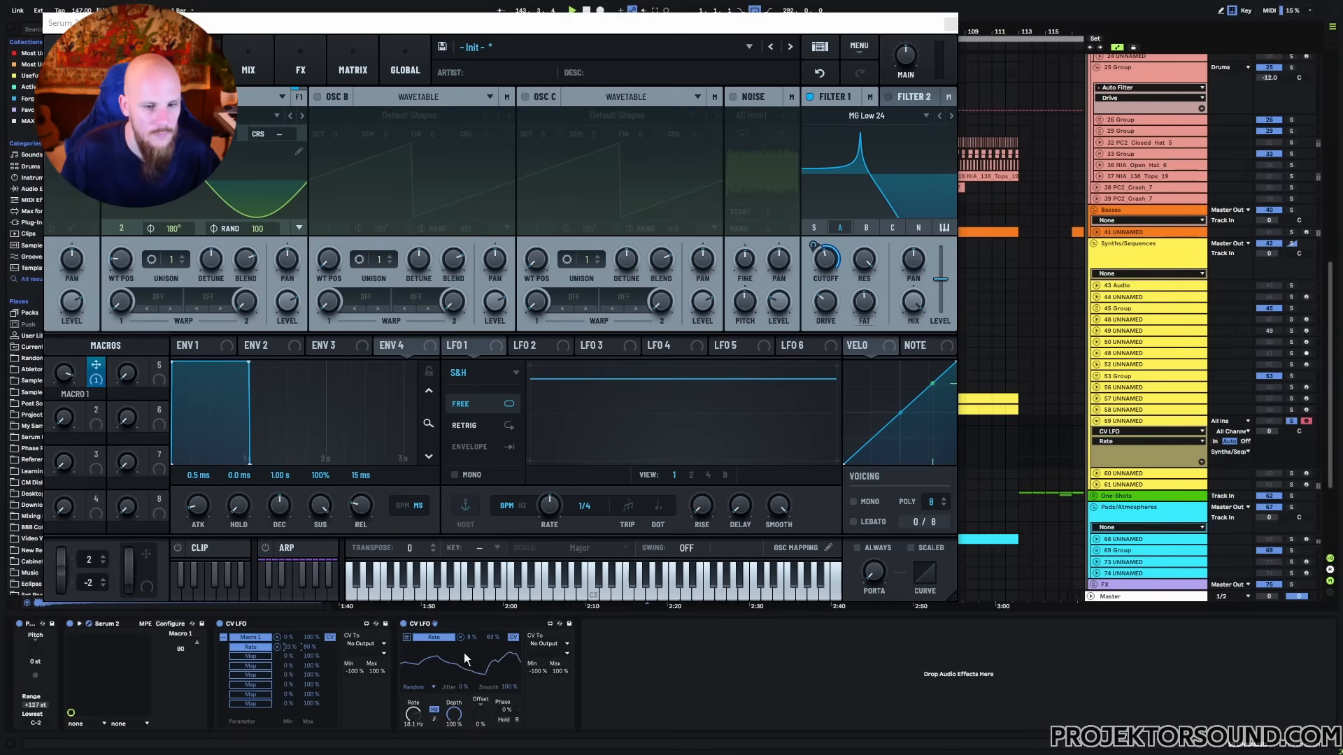
pyautogui.click(222, 635)
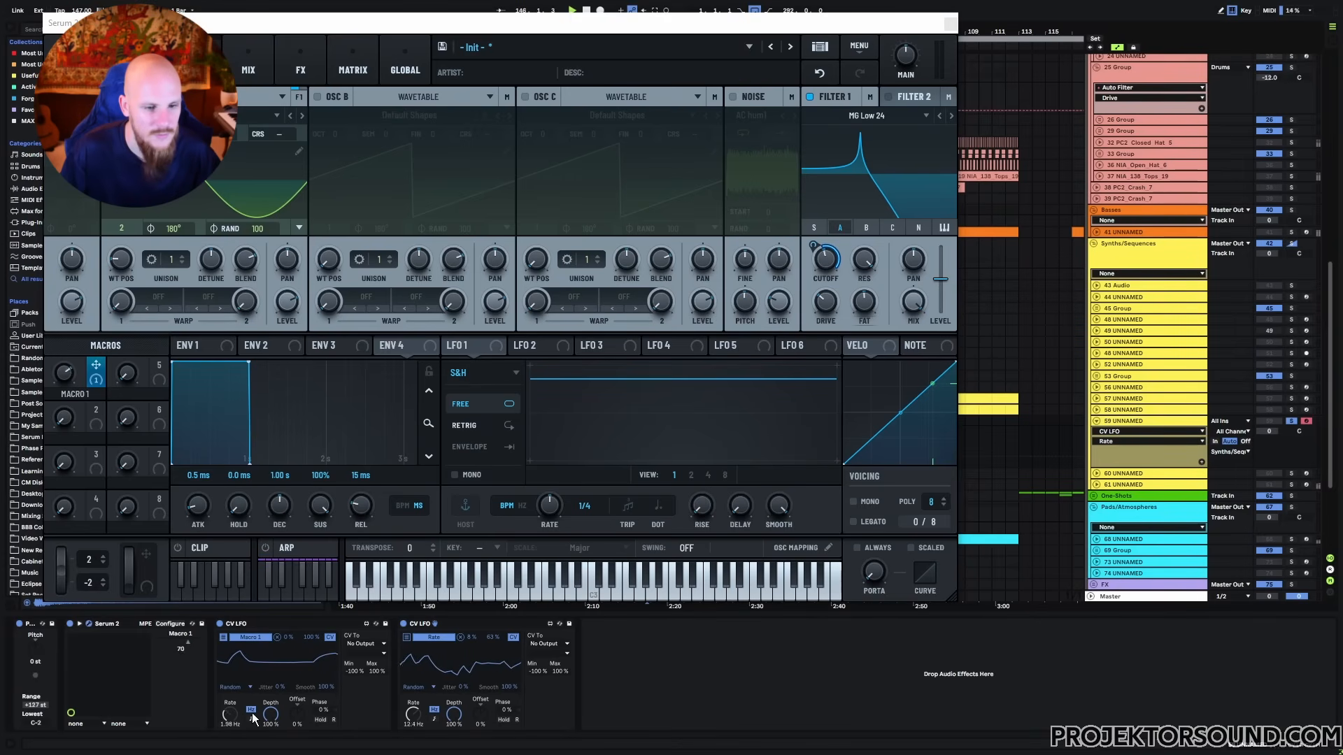
pyautogui.moveTo(472, 640); pyautogui.dragTo(481, 639)
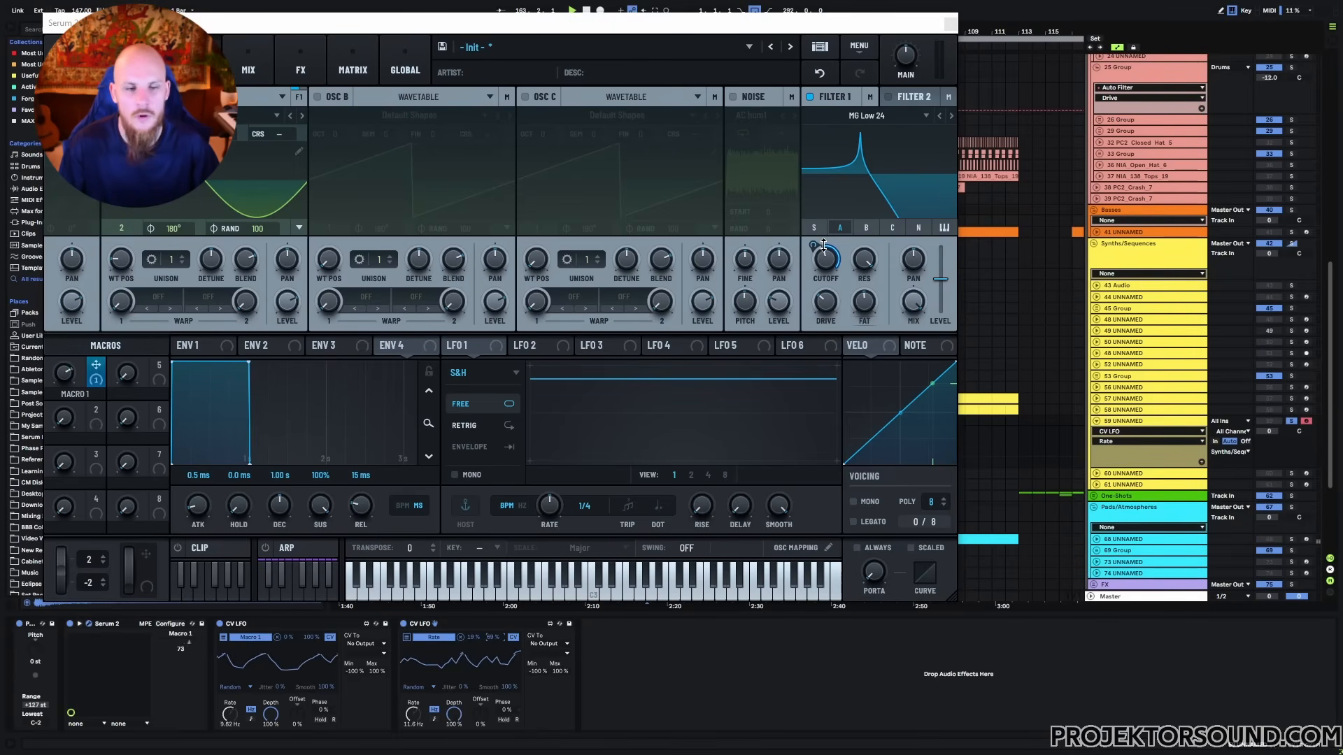
# Close the synth window and insert an Arpeggiator into the track's device chain.
pyautogui.click(950, 24)
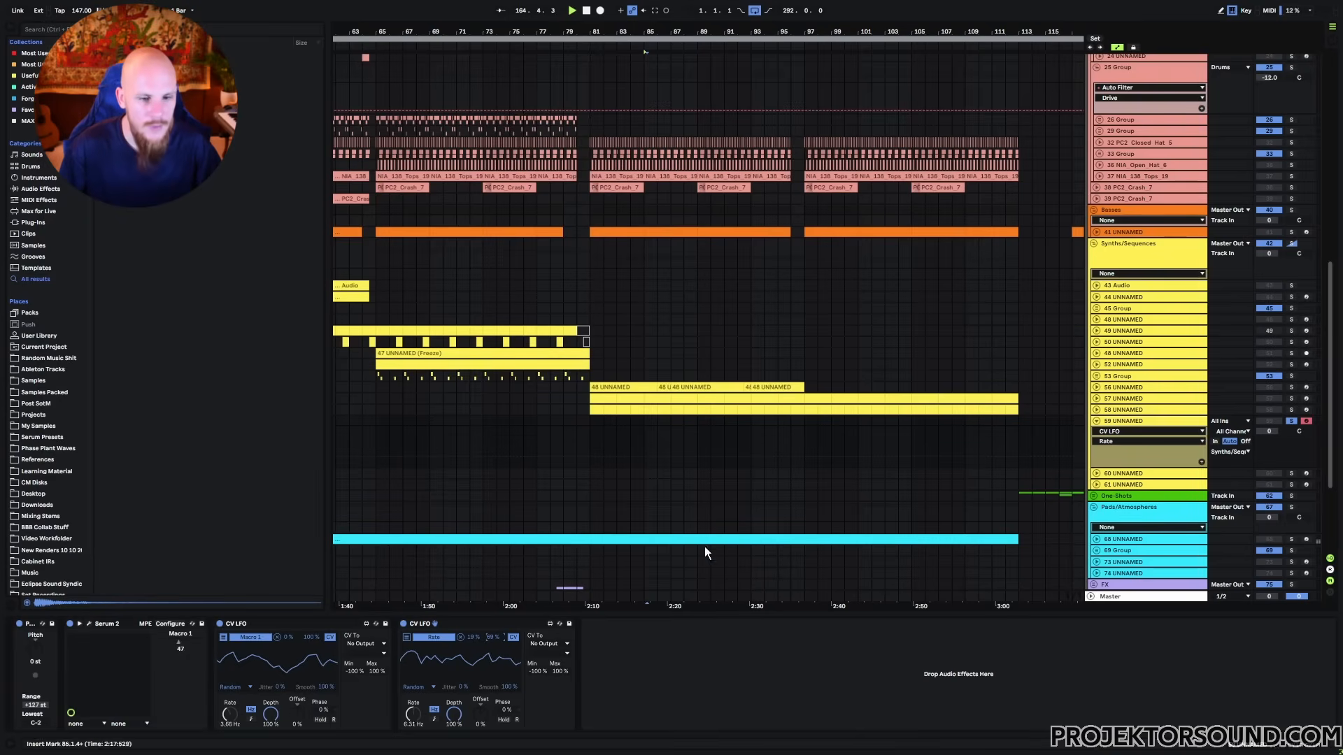
pyautogui.rightClick(651, 678)
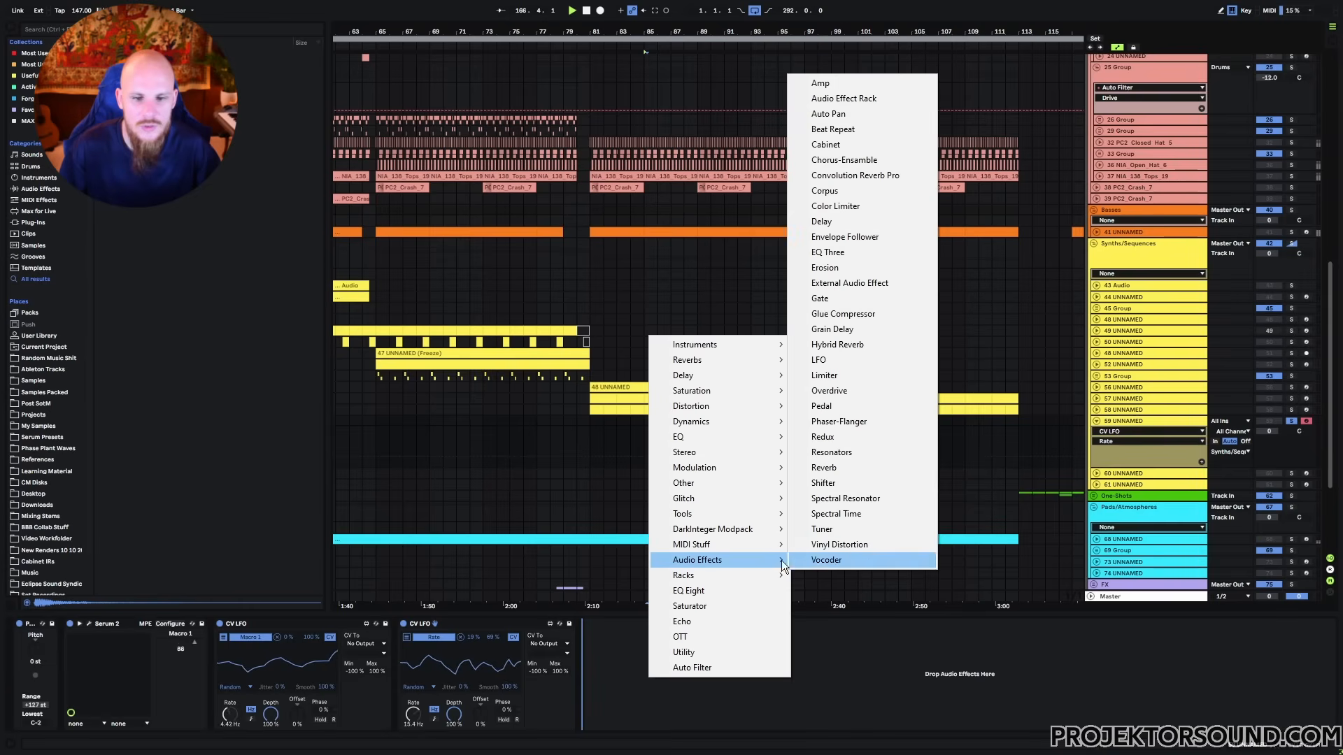
pyautogui.moveTo(752, 550)
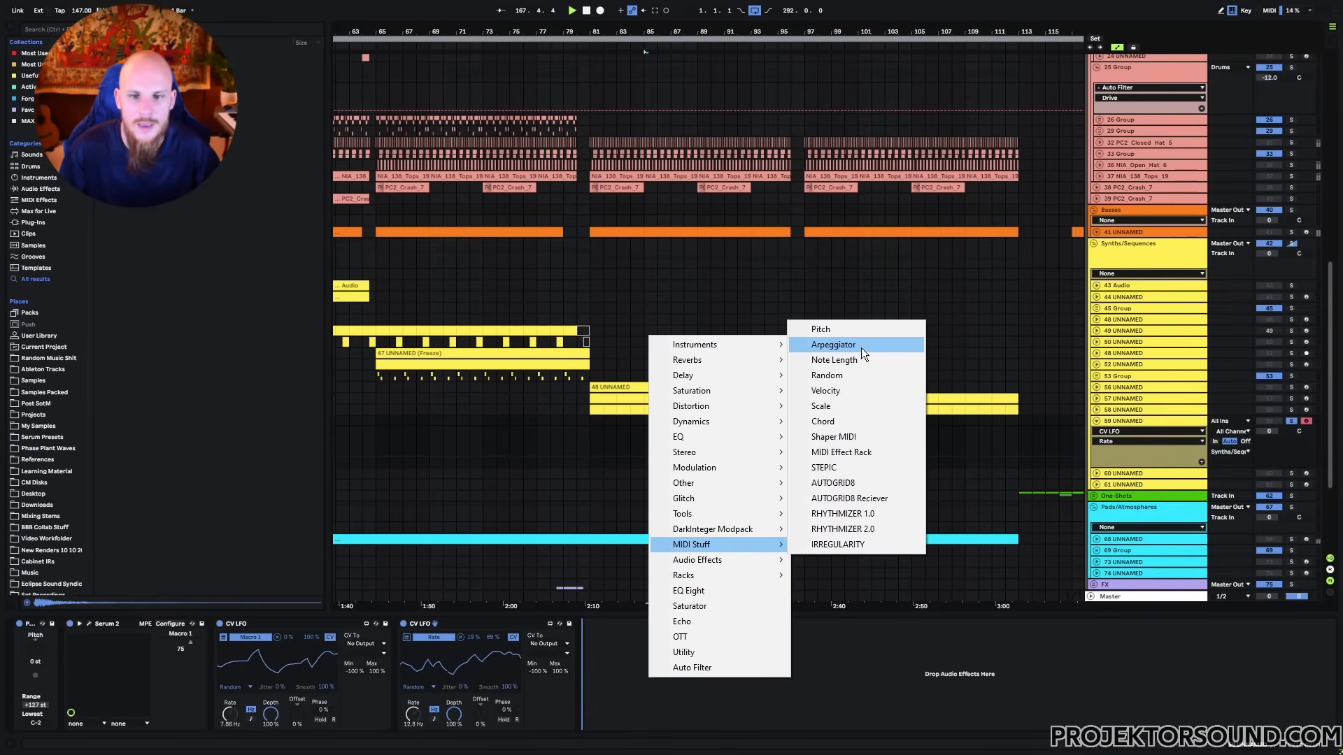
pyautogui.click(862, 347)
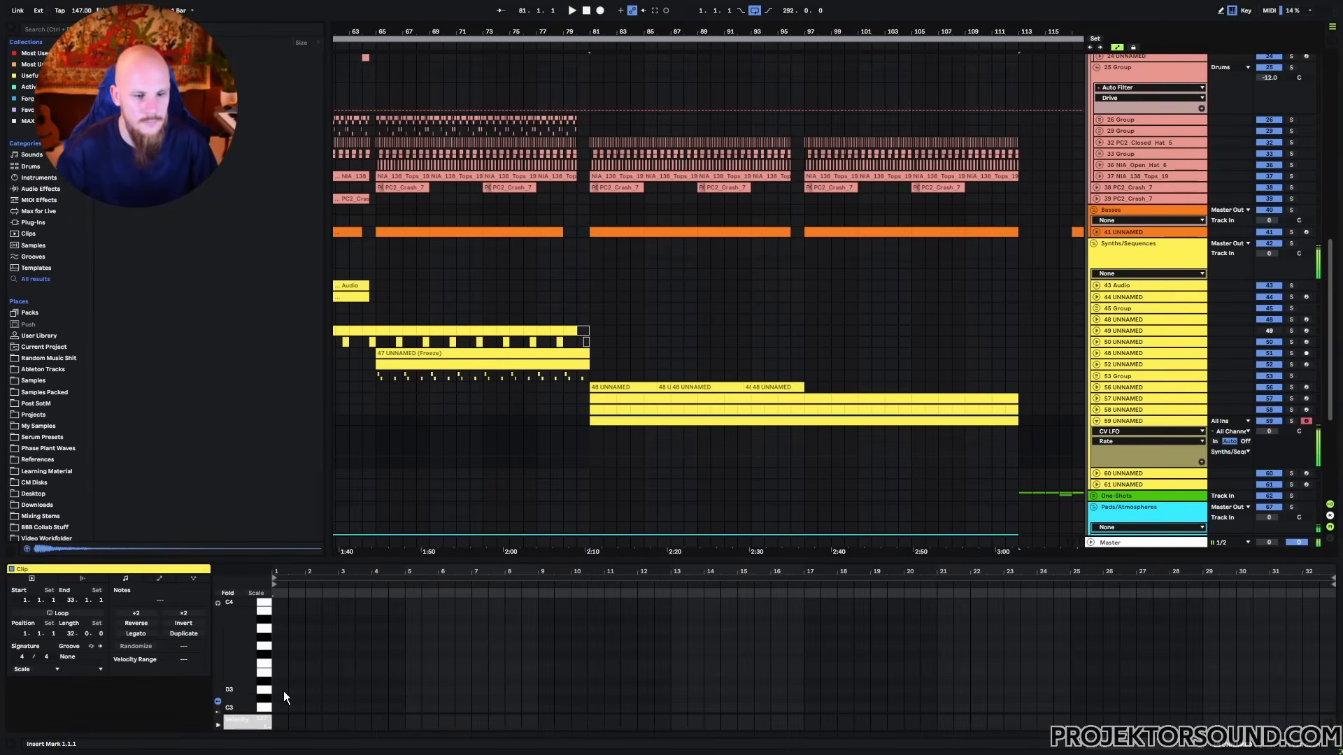
# Fill the 32-bar MIDI clip at bar 81 with one sustained G#0 note and play it back.
pyautogui.scroll(-5, 283, 691)
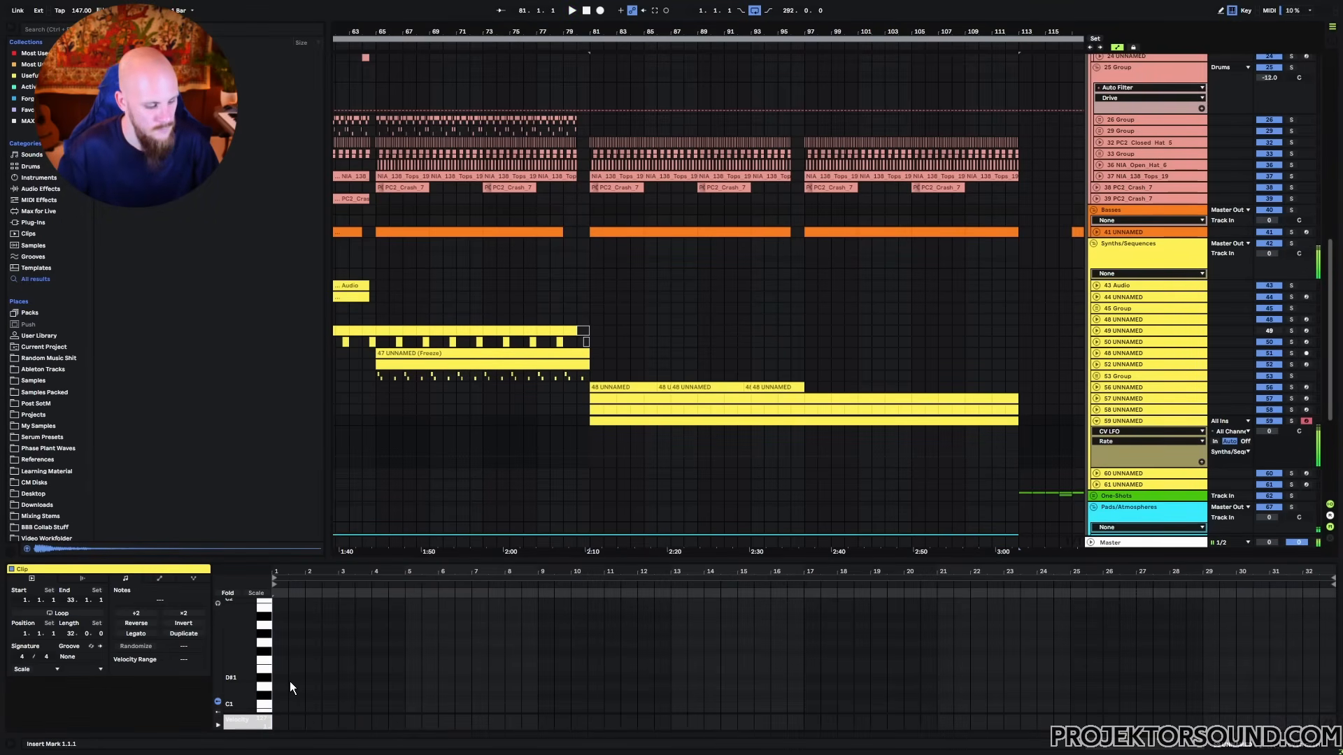
pyautogui.scroll(-1, 283, 683)
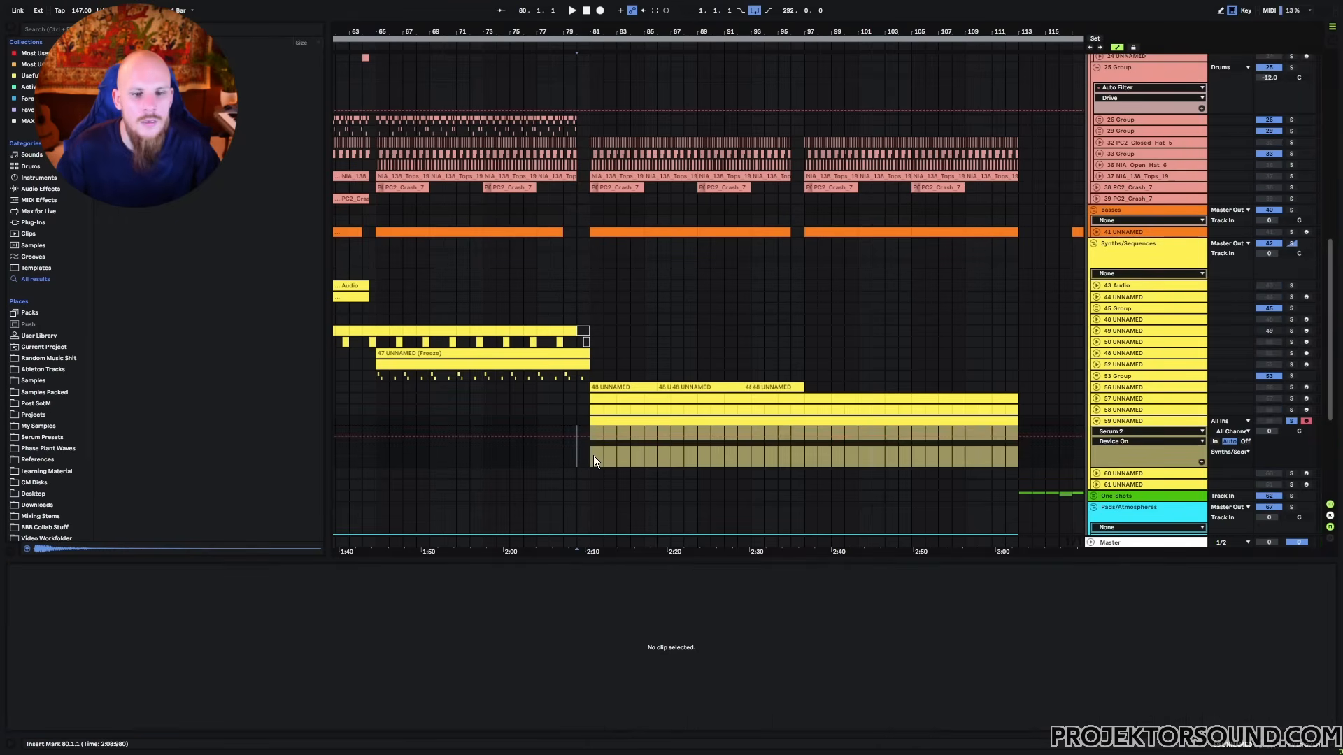
pyautogui.click(593, 455)
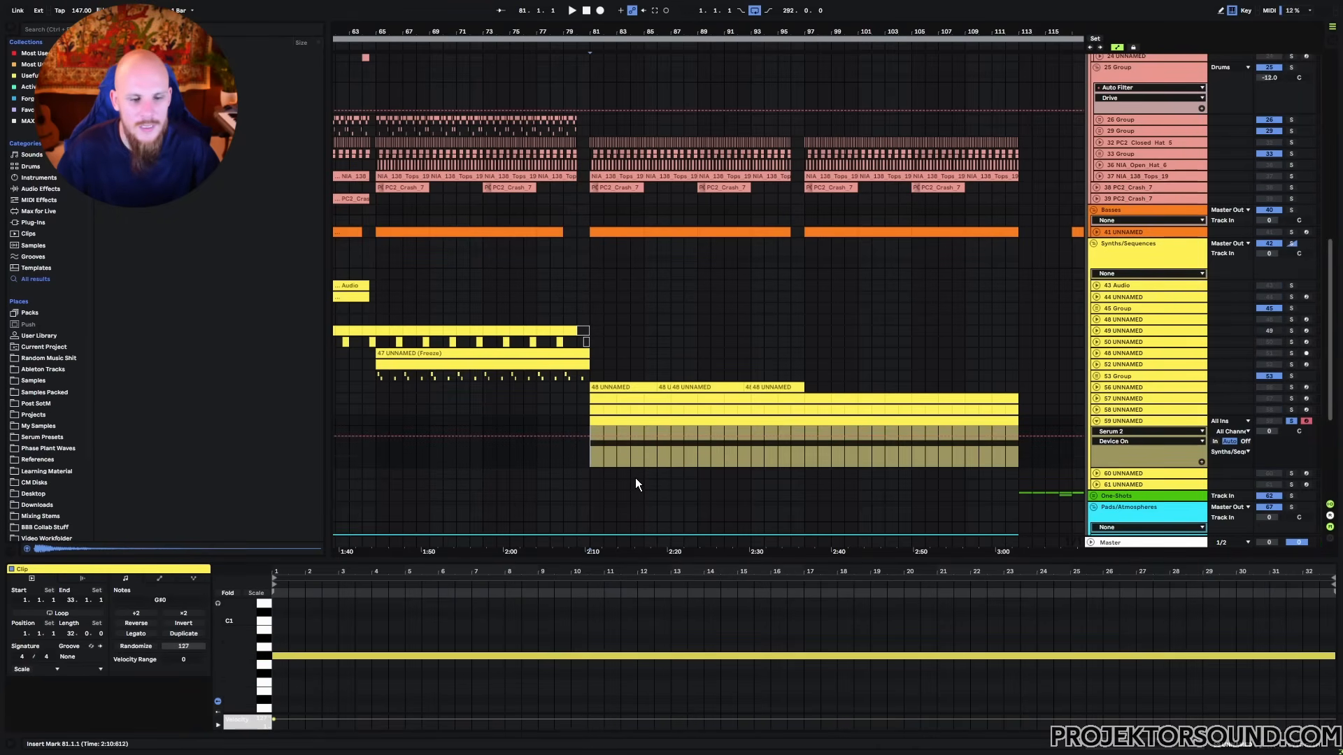
pyautogui.press('space')
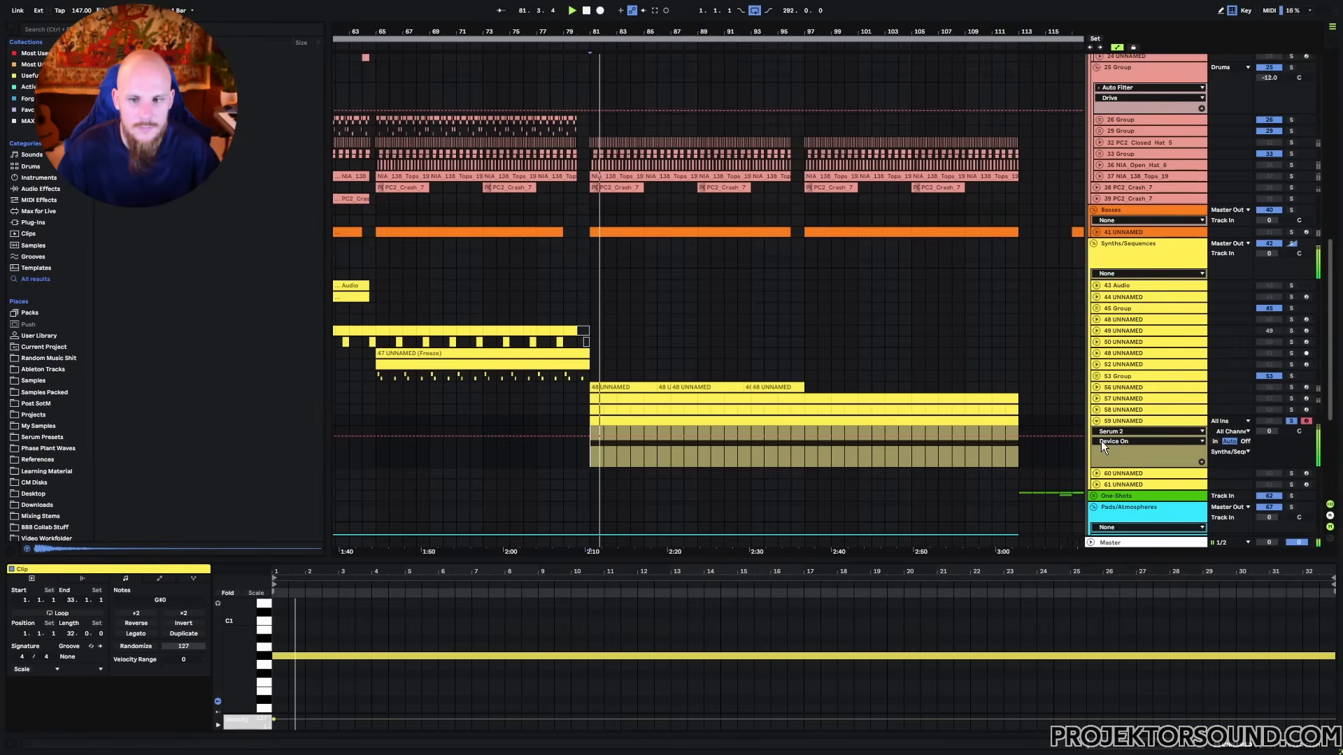
# Set the Arpeggiator's style to Random Other, reopen Serum 2 and adjust Macro 1's modulation amount on the Filter 1 cutoff.
pyautogui.click(1147, 420)
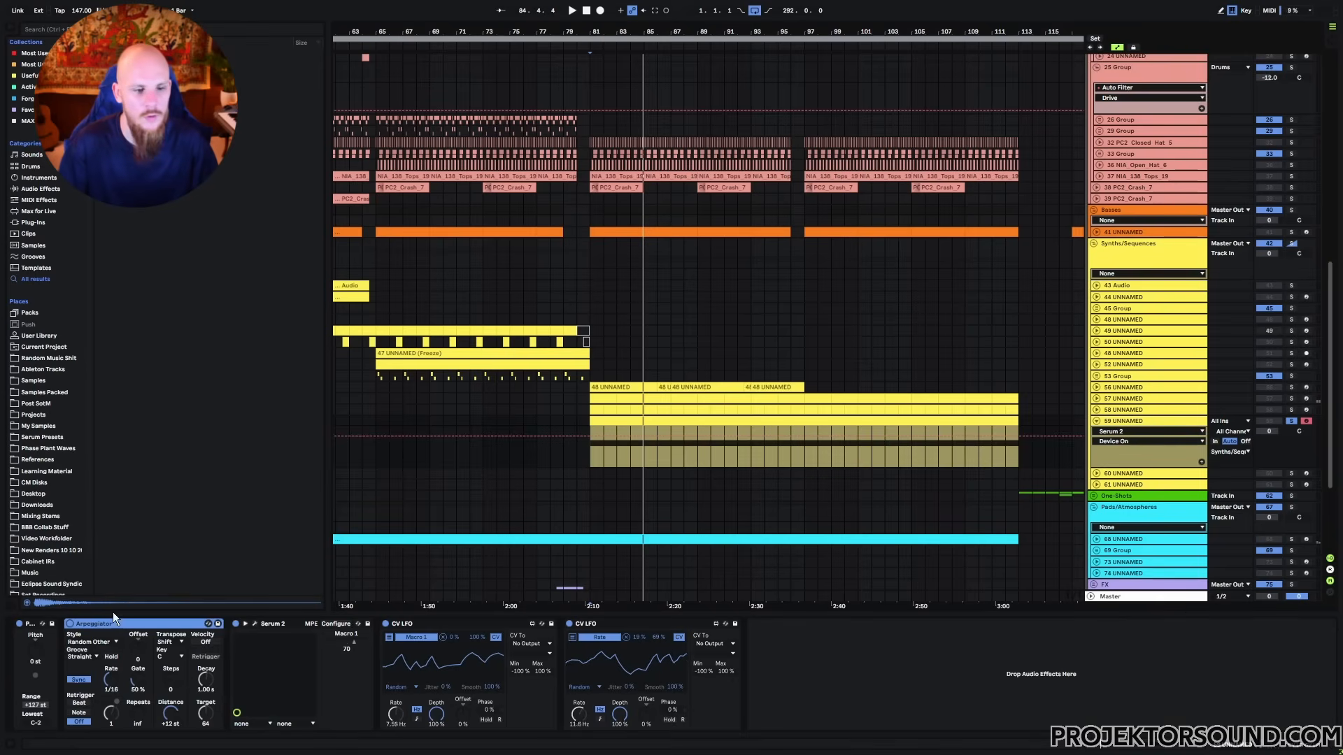
pyautogui.click(254, 624)
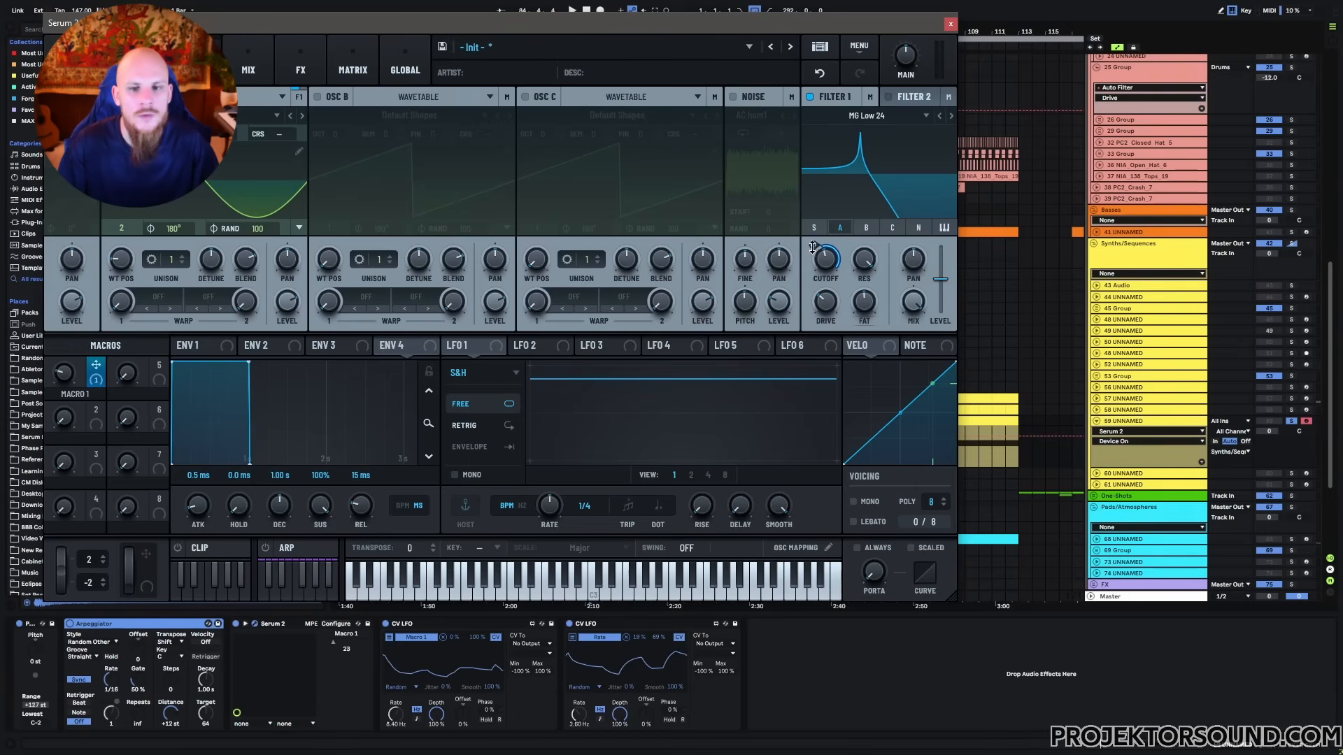
pyautogui.moveTo(812, 246); pyautogui.dragTo(808, 251)
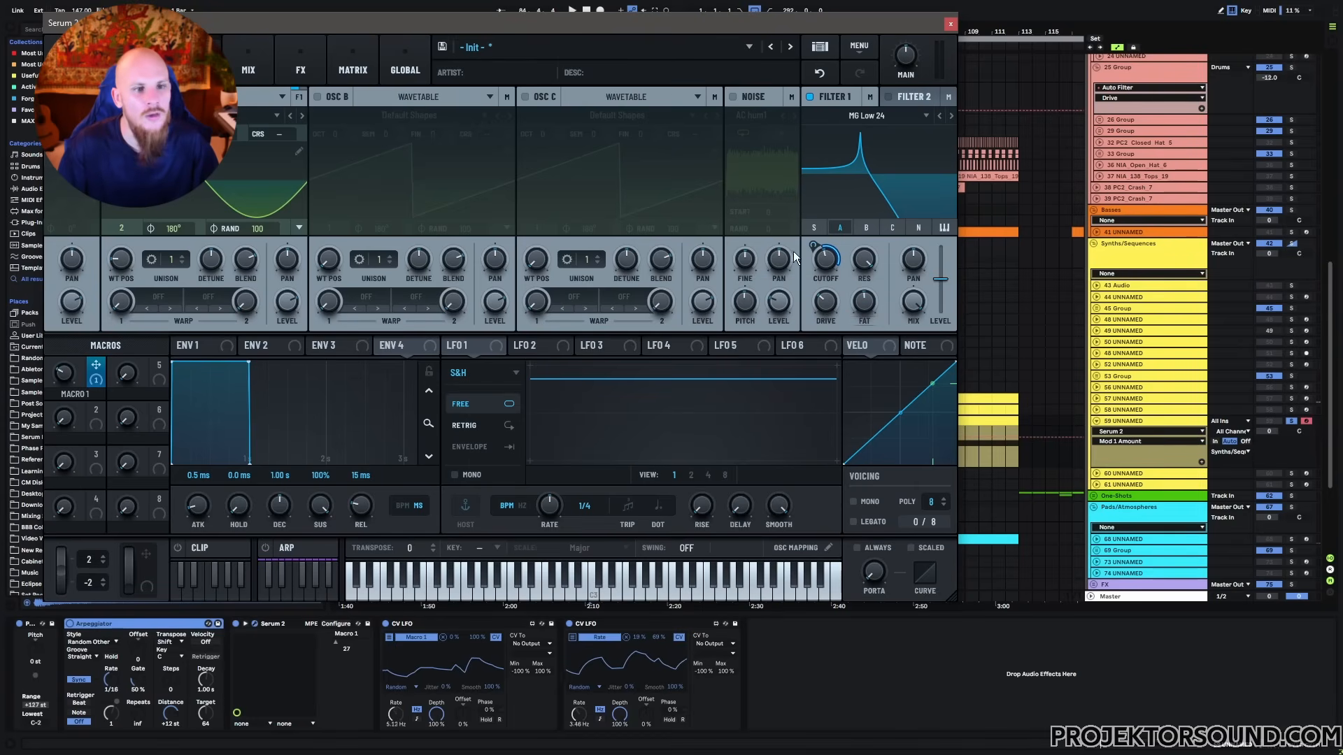
# Add an Equalizer to Serum 2's effects with a low cut at 333 Hz and a Q of 42.
pyautogui.click(270, 60)
pyautogui.click(286, 63)
pyautogui.click(81, 126)
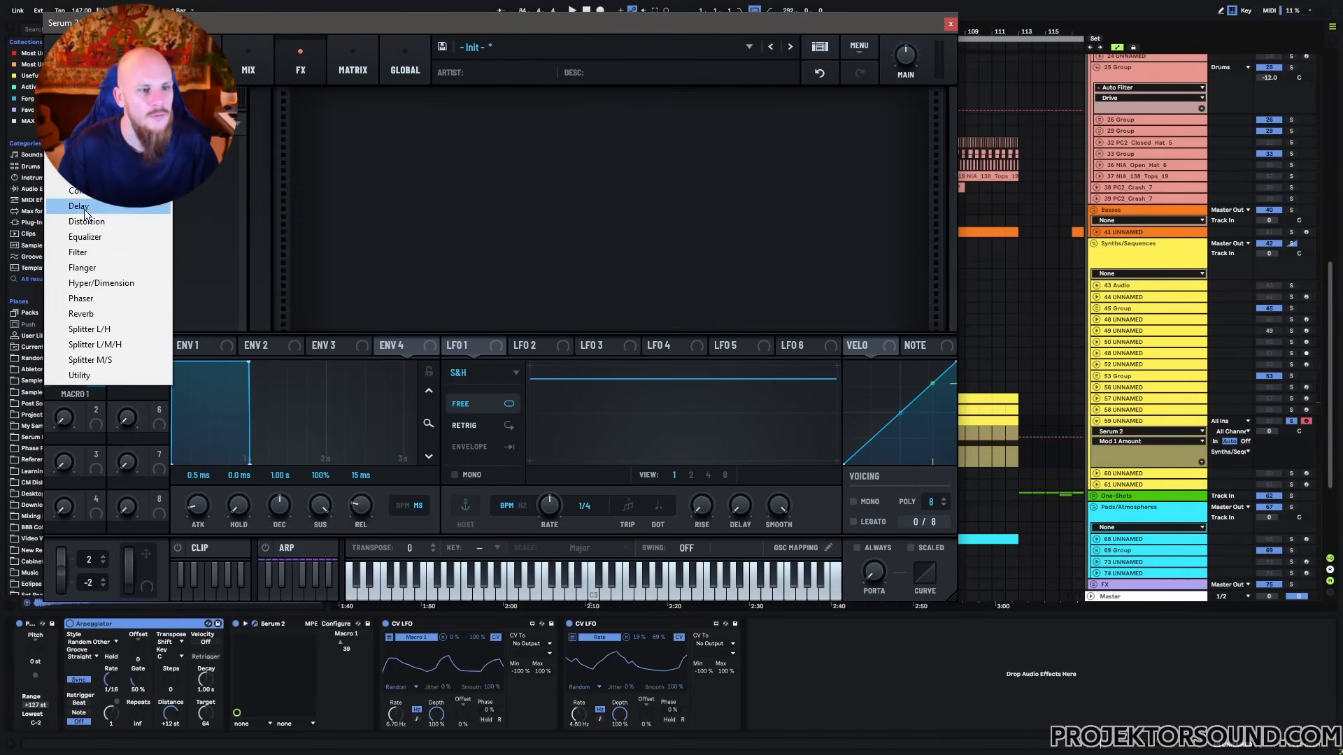
pyautogui.click(85, 237)
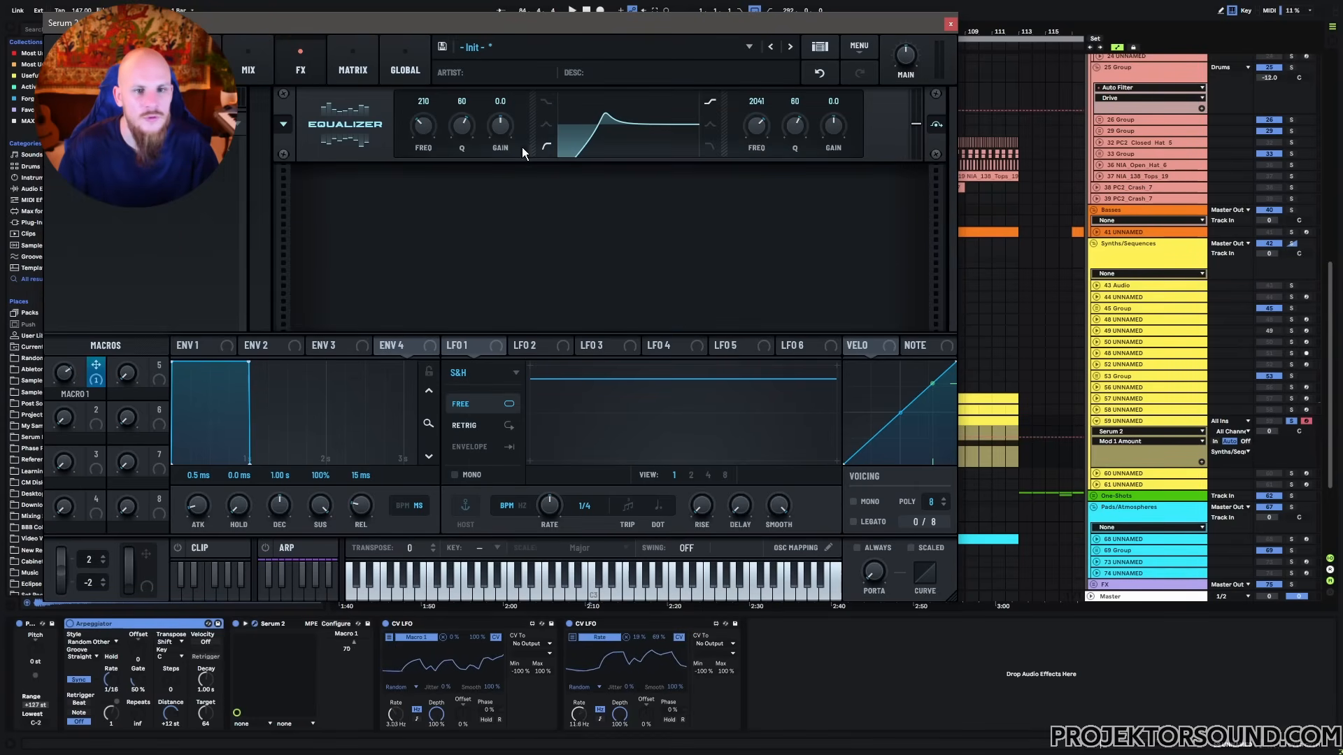
pyautogui.moveTo(430, 137)
pyautogui.mouseDown()
pyautogui.moveTo(463, 132)
pyautogui.moveTo(429, 126)
pyautogui.mouseUp()
pyautogui.press('space')
# Set Envelope 1's release to 93 ms and play the sequence.
pyautogui.click(203, 346)
pyautogui.moveTo(355, 503); pyautogui.dragTo(363, 492)
pyautogui.press('space')
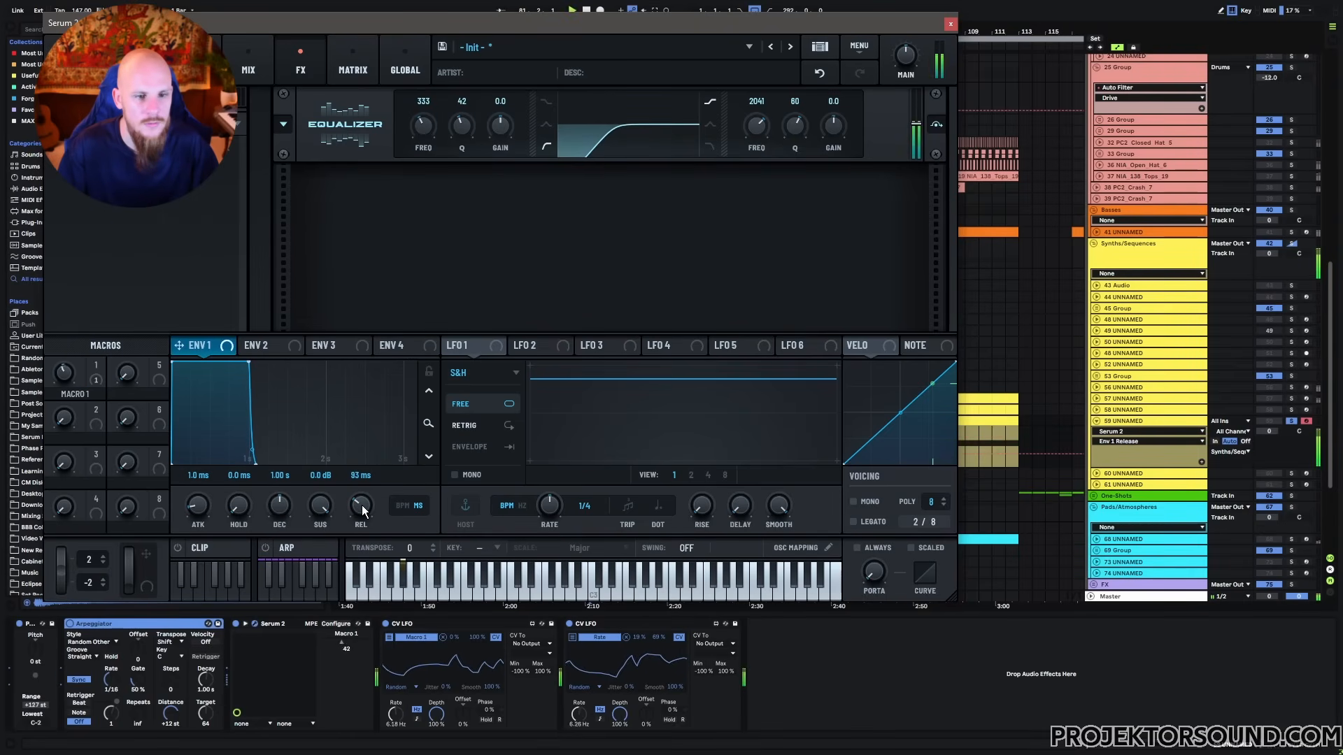
# Adjust Filter 1's resonance during playback and set the Arpeggiator's gate to 36%.
pyautogui.click(196, 70)
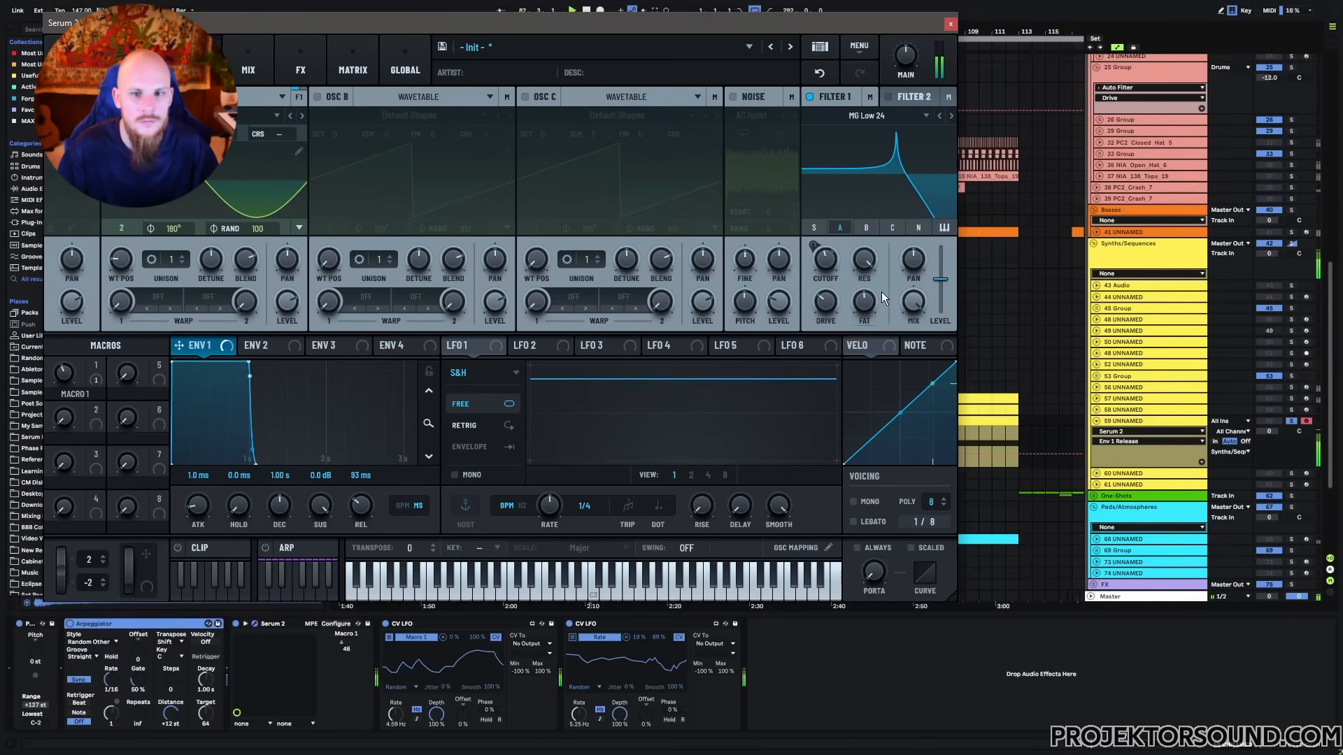
pyautogui.click(251, 63)
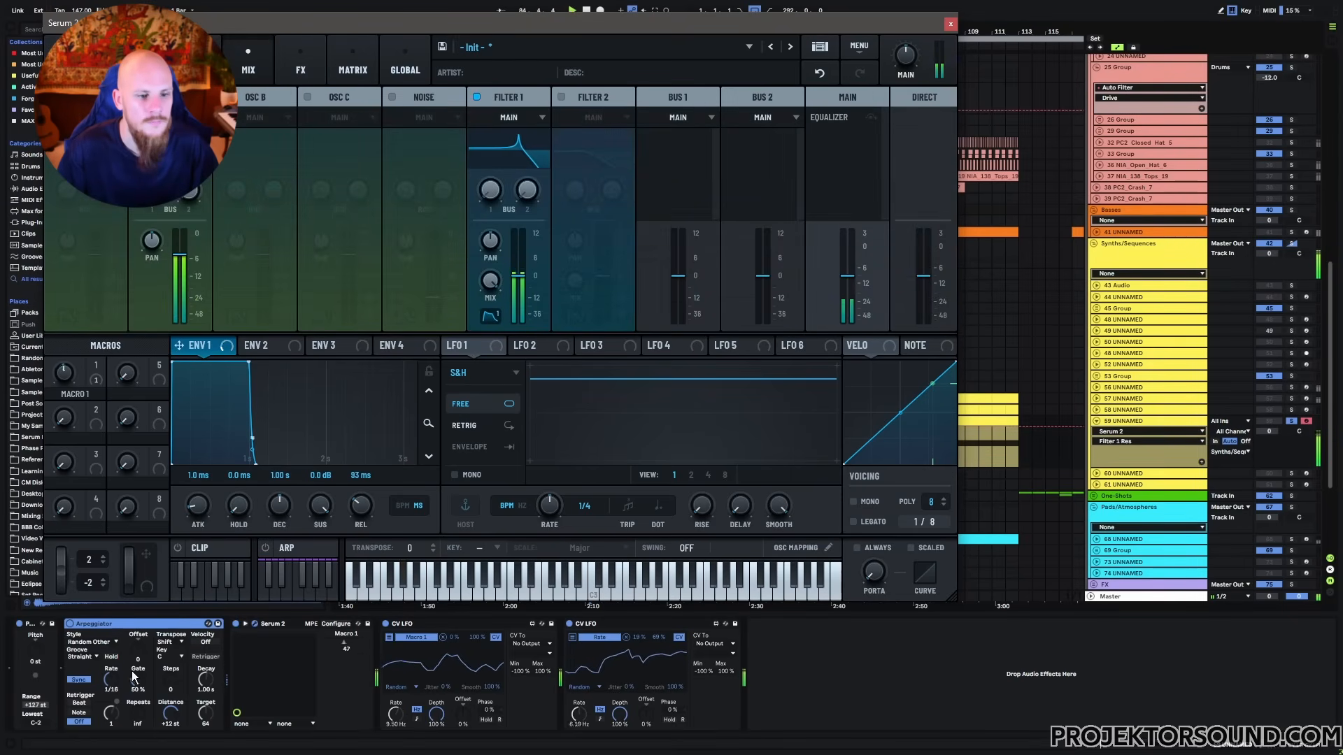
pyautogui.moveTo(135, 671); pyautogui.dragTo(135, 681)
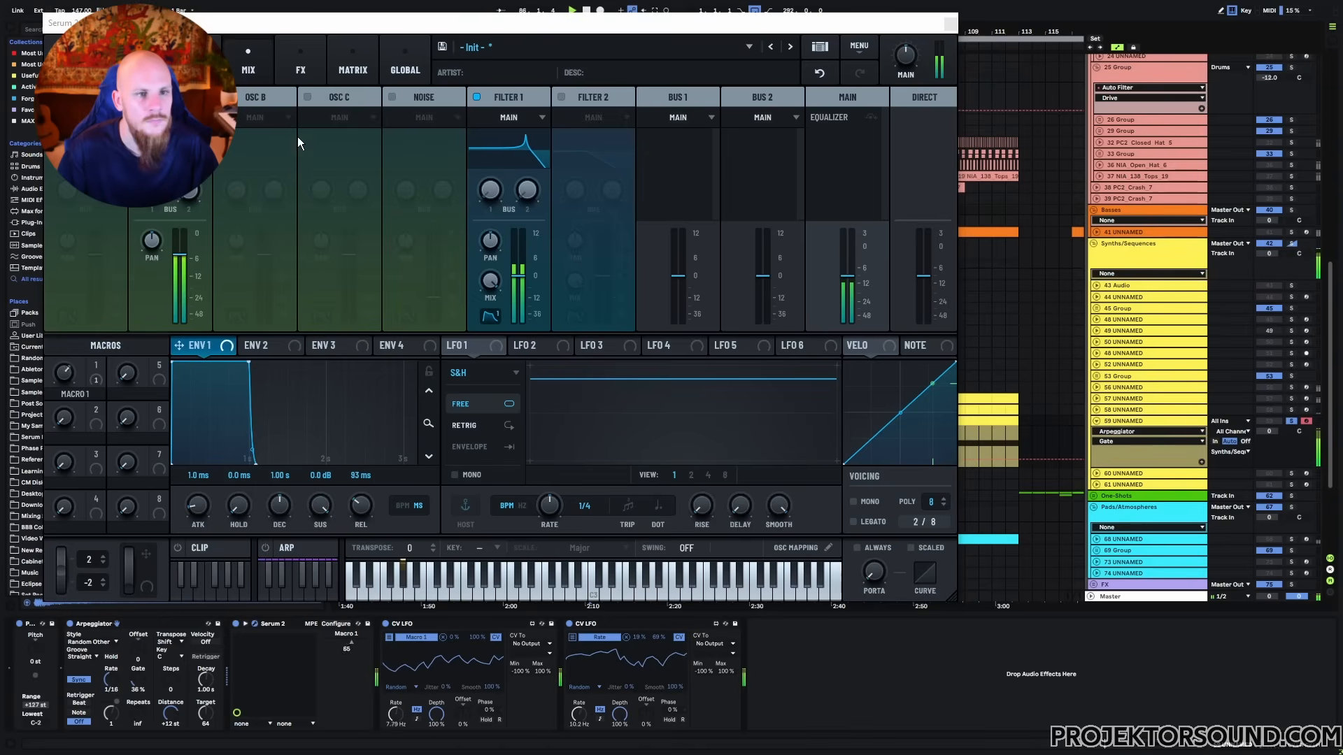
# Add a Chorus after the Equalizer with 55% feedback and switch its filter to HPF.
pyautogui.click(300, 64)
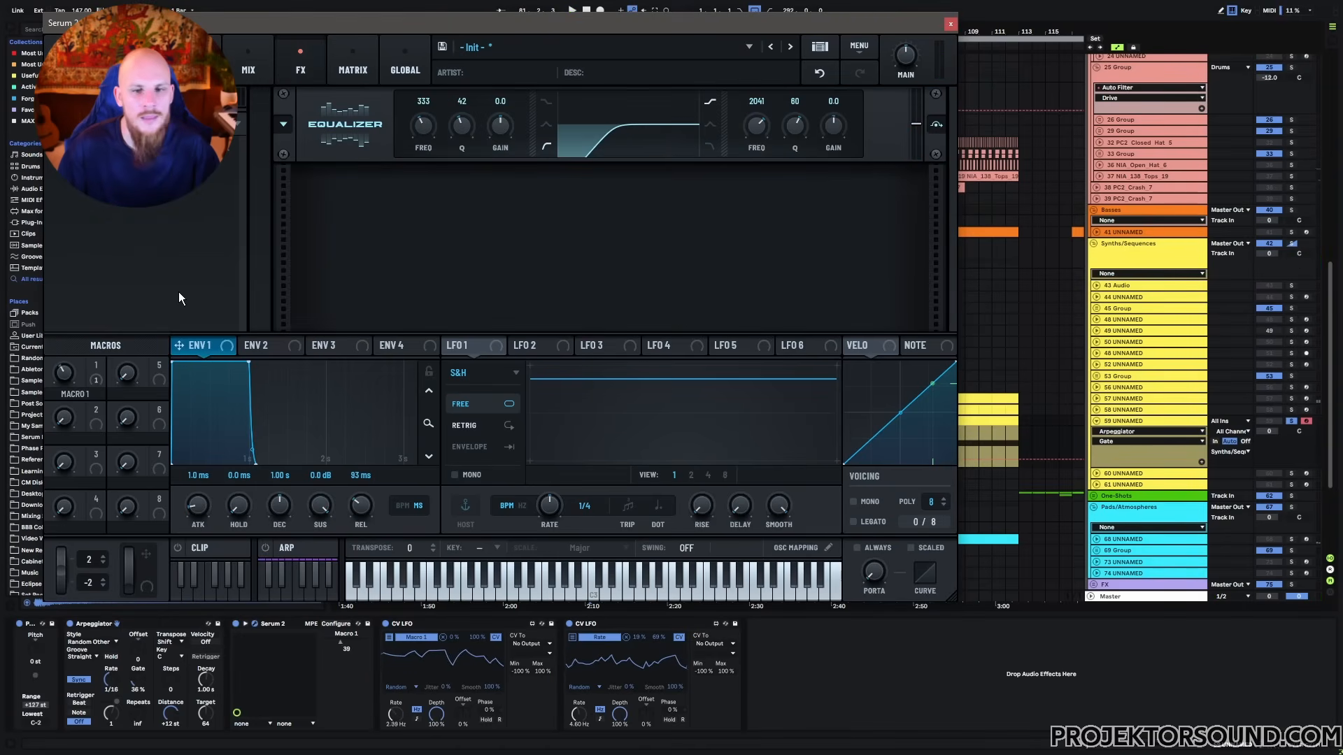
pyautogui.click(79, 199)
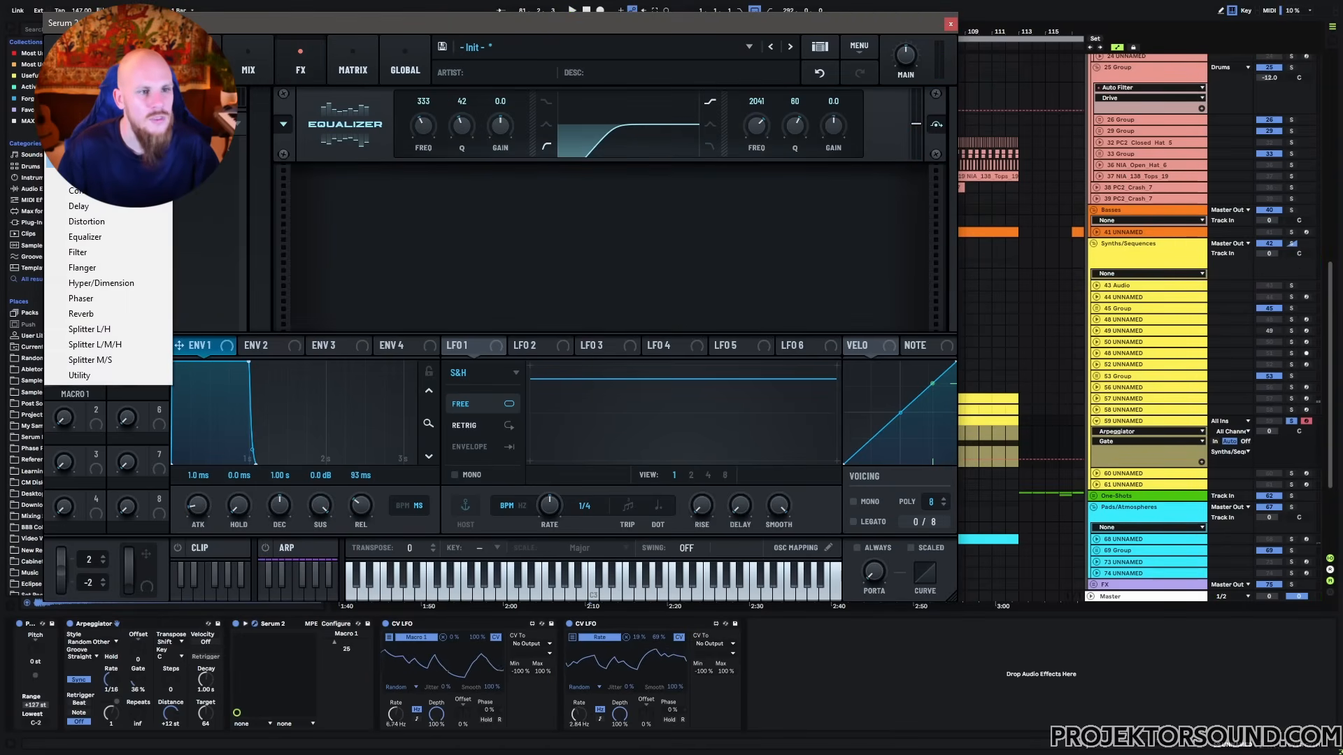
pyautogui.click(81, 175)
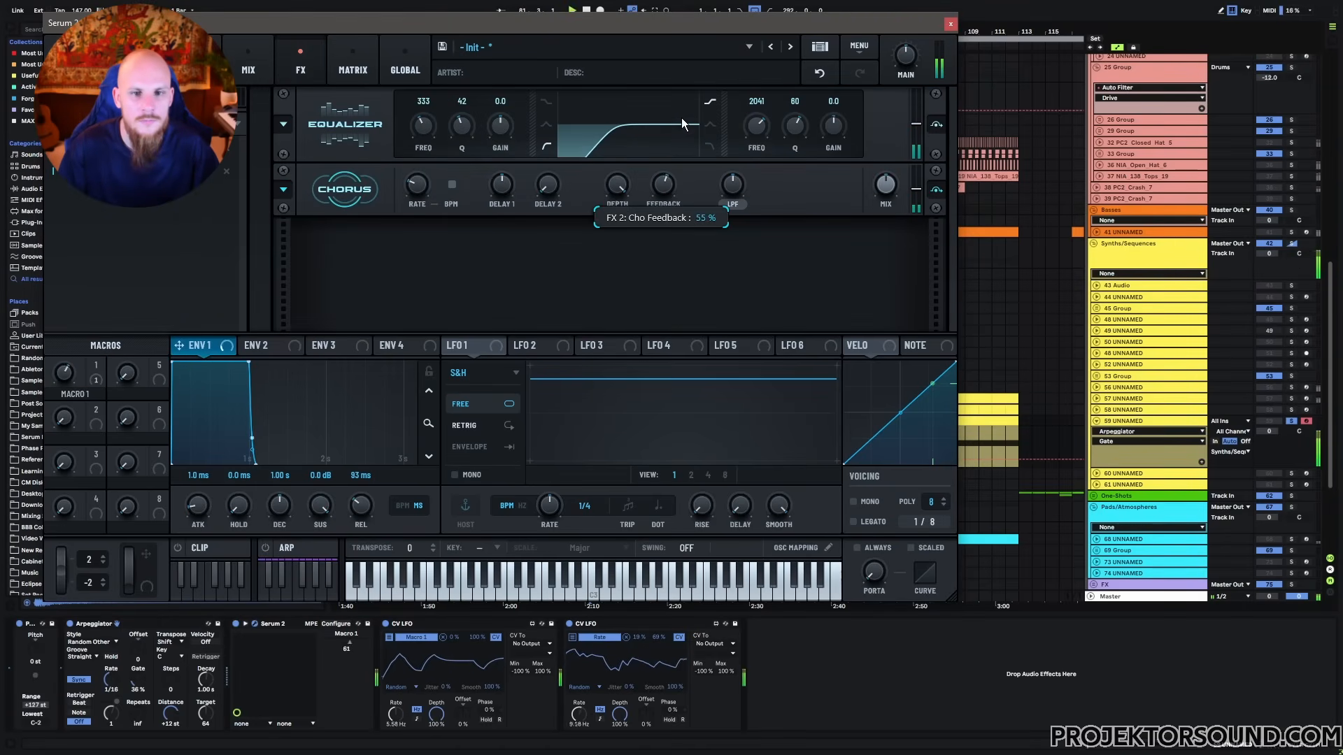
pyautogui.click(731, 203)
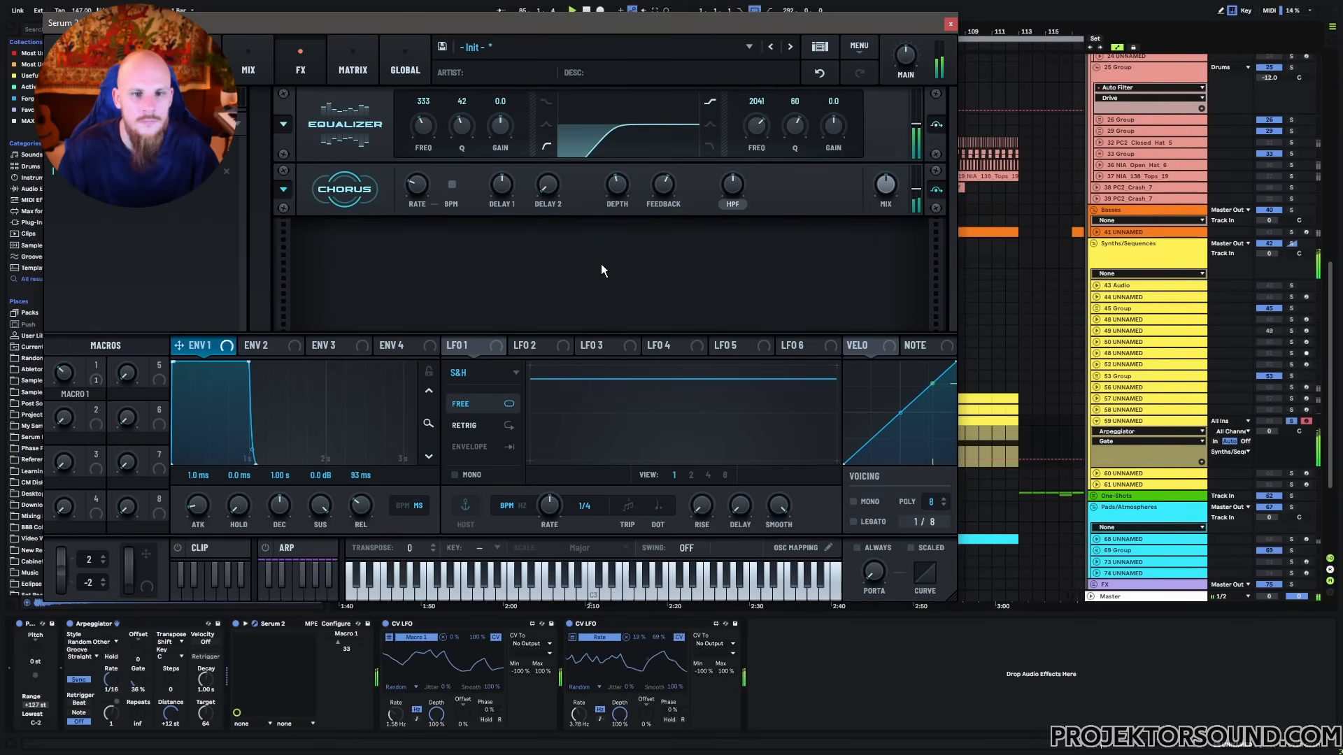
# Assign a Note modulation source to the Chorus depth and open the modulation matrix.
pyautogui.rightClick(618, 191)
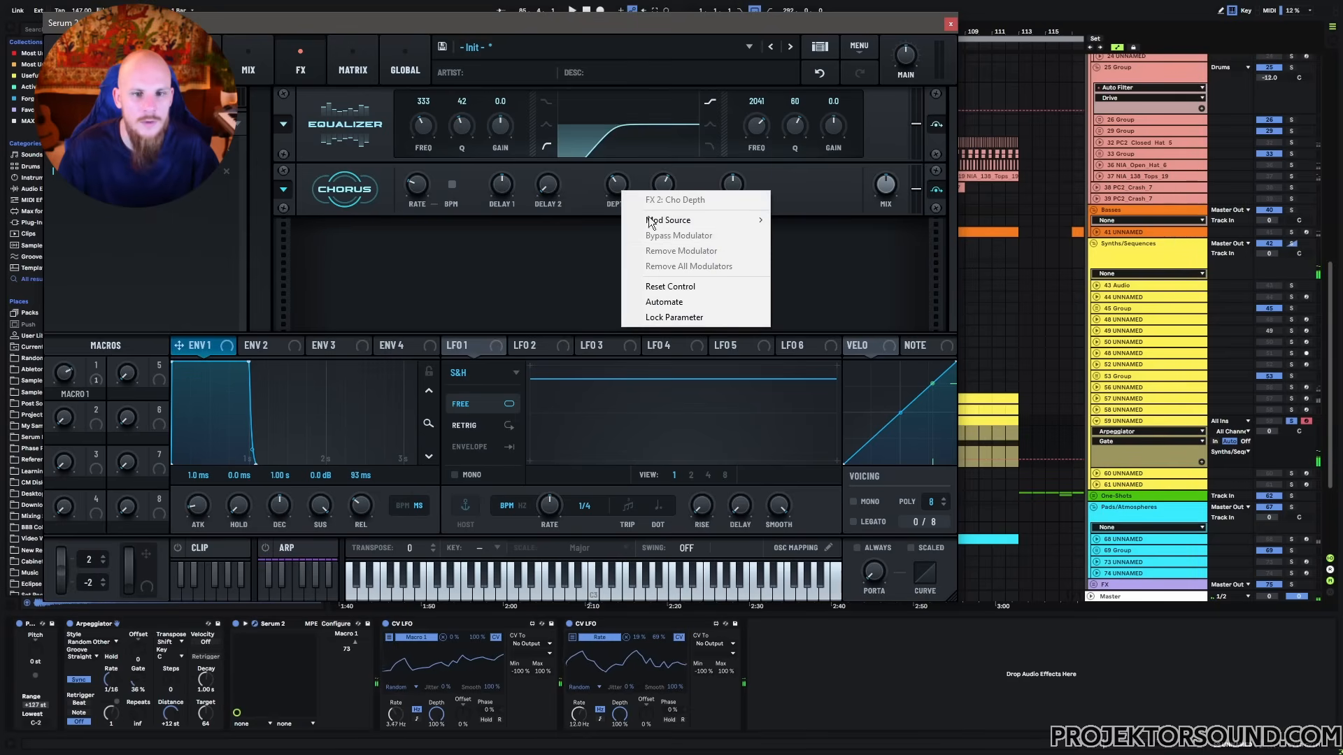
pyautogui.moveTo(686, 222)
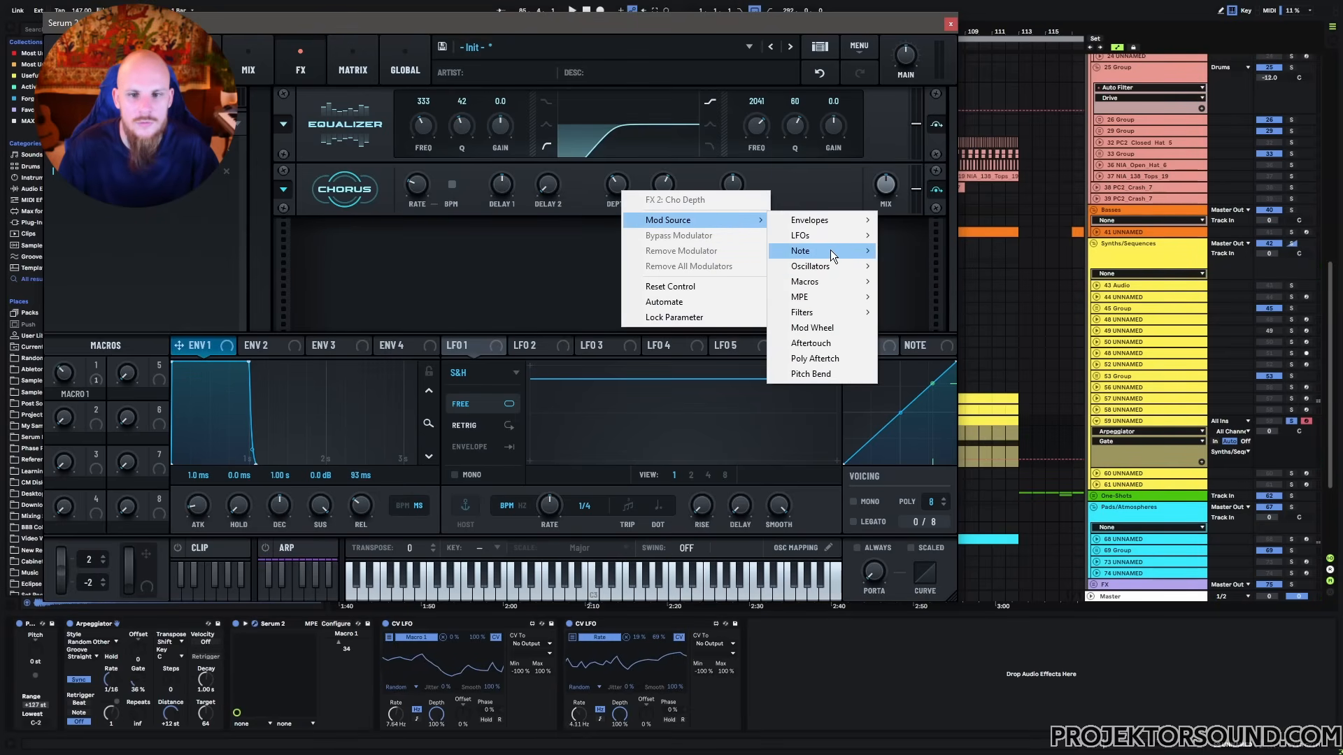
pyautogui.moveTo(829, 250)
pyautogui.click(933, 312)
pyautogui.click(353, 70)
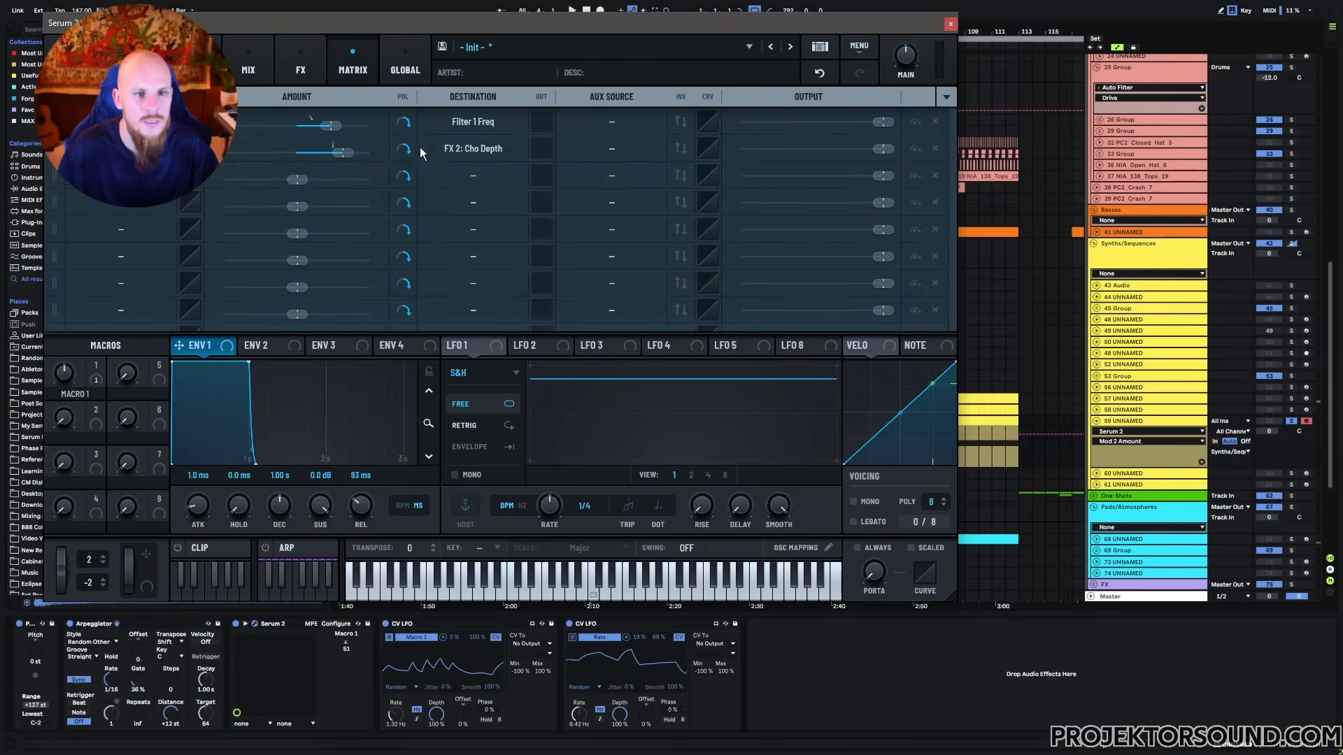
# Reduce the Chorus depth modulation amount to 47%, play the sequence and return to the effects rack.
pyautogui.moveTo(351, 151); pyautogui.dragTo(329, 152)
pyautogui.press('space')
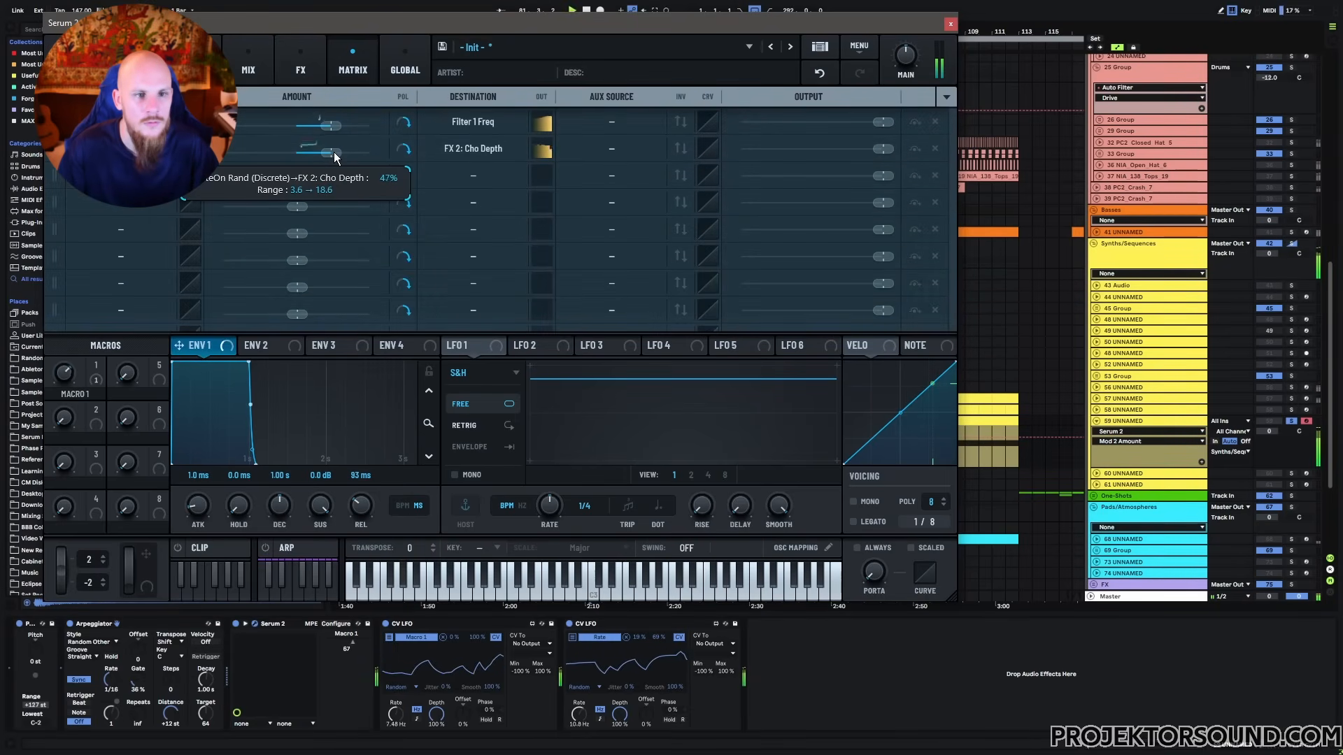
pyautogui.click(302, 70)
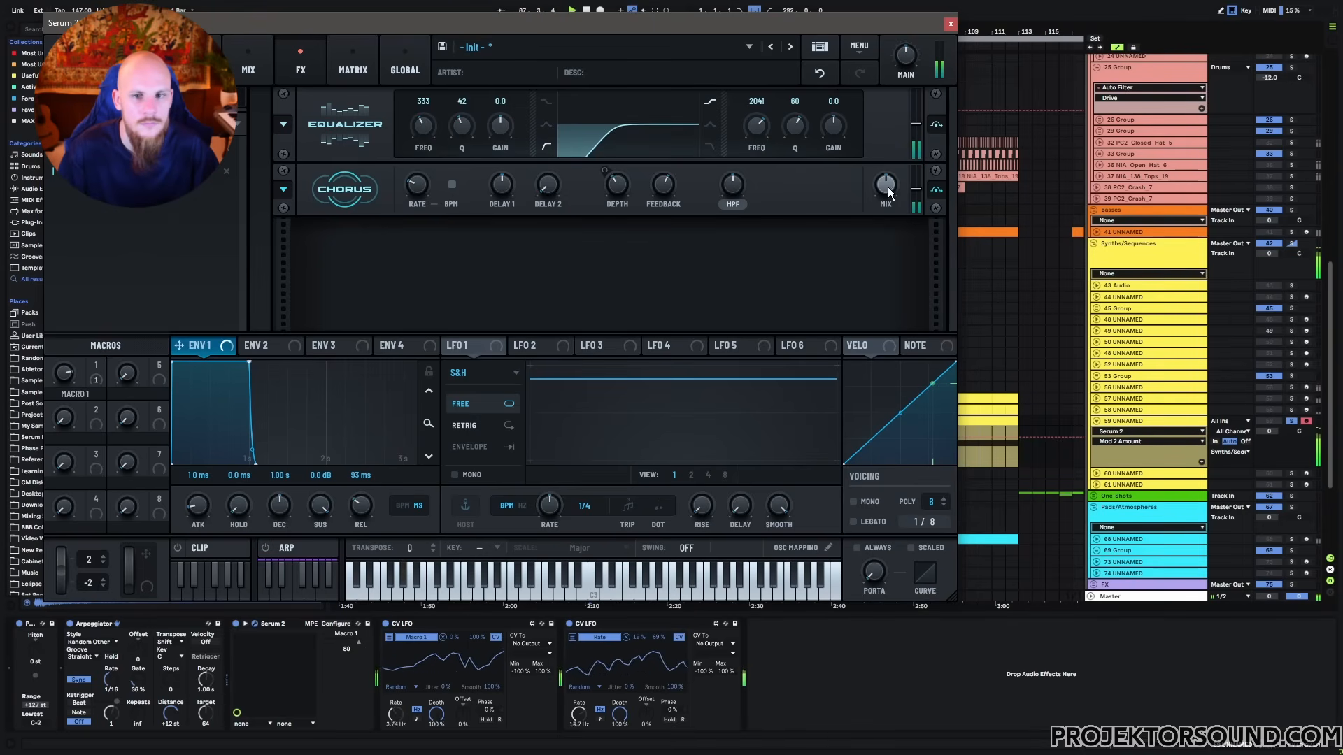
# Add an Echo after the CV LFOs and, during playback, set its feedback to 80% and dry/wet to 33%.
pyautogui.click(811, 689)
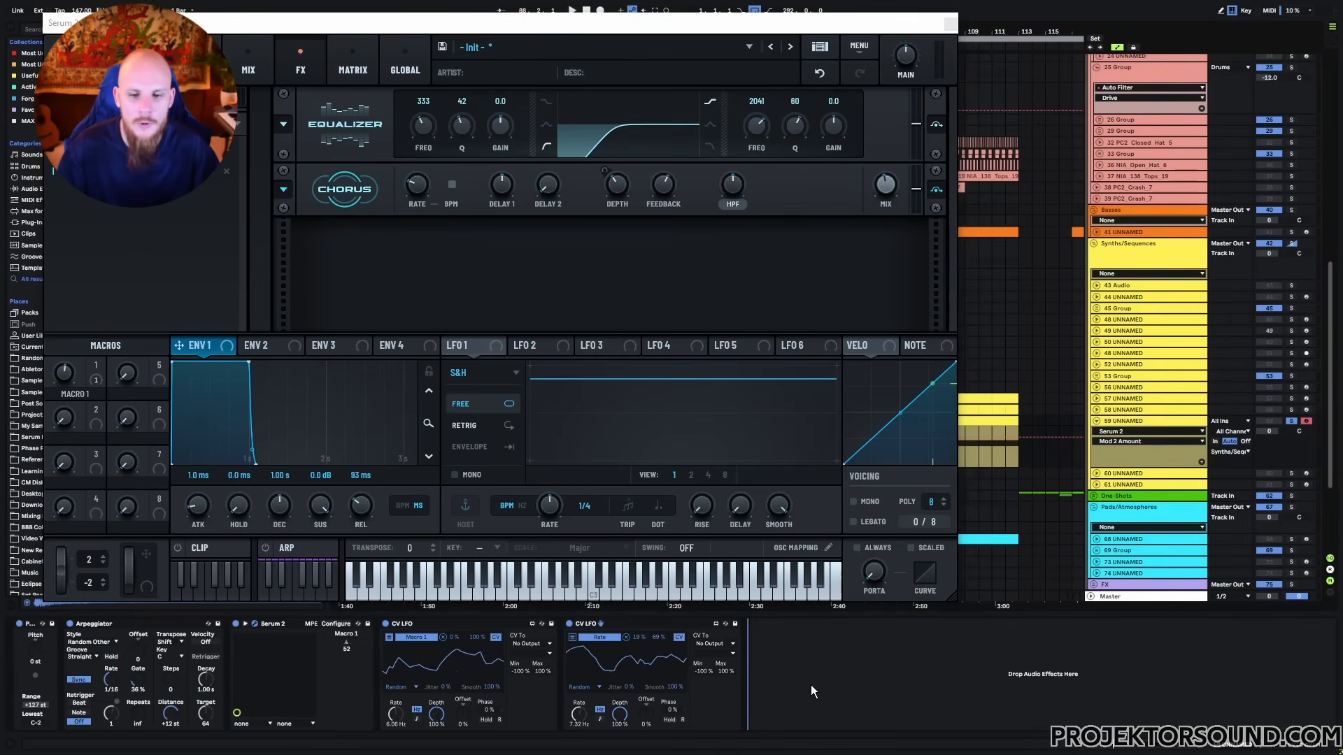
pyautogui.rightClick(811, 685)
pyautogui.click(858, 631)
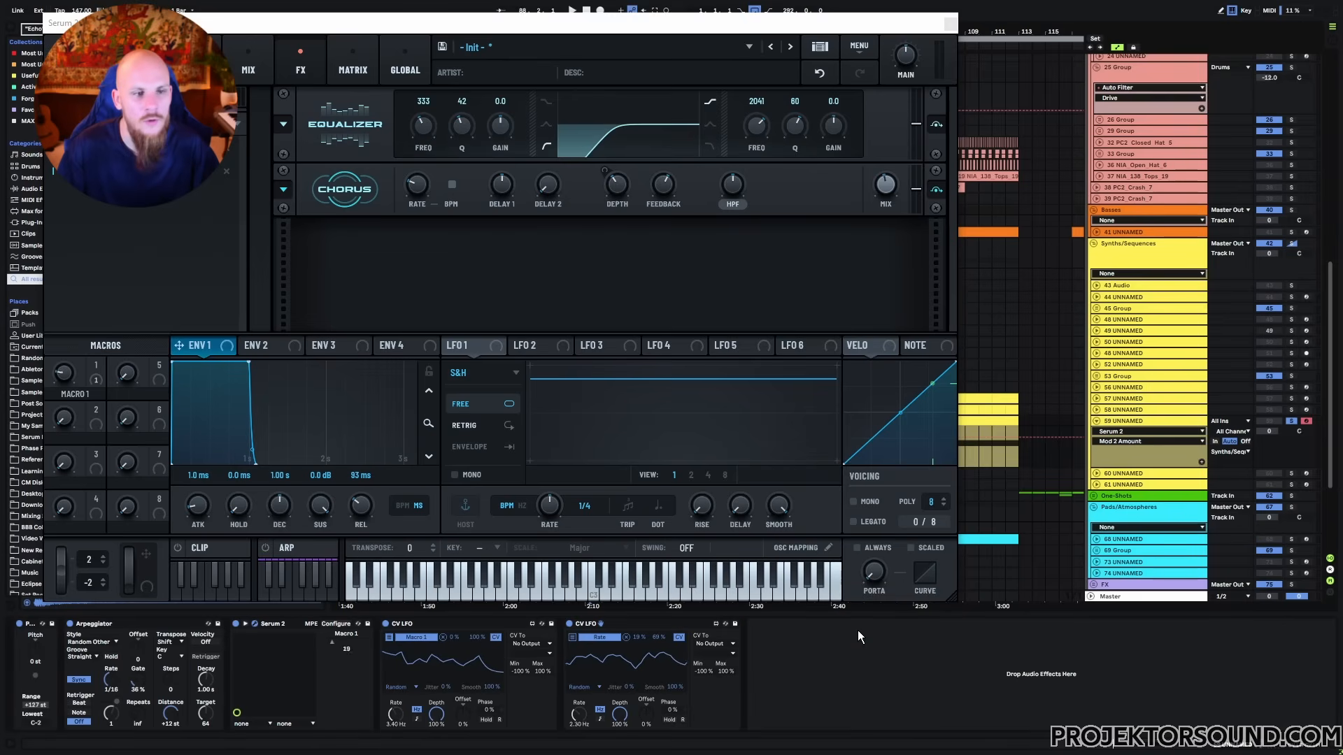
pyautogui.press('space')
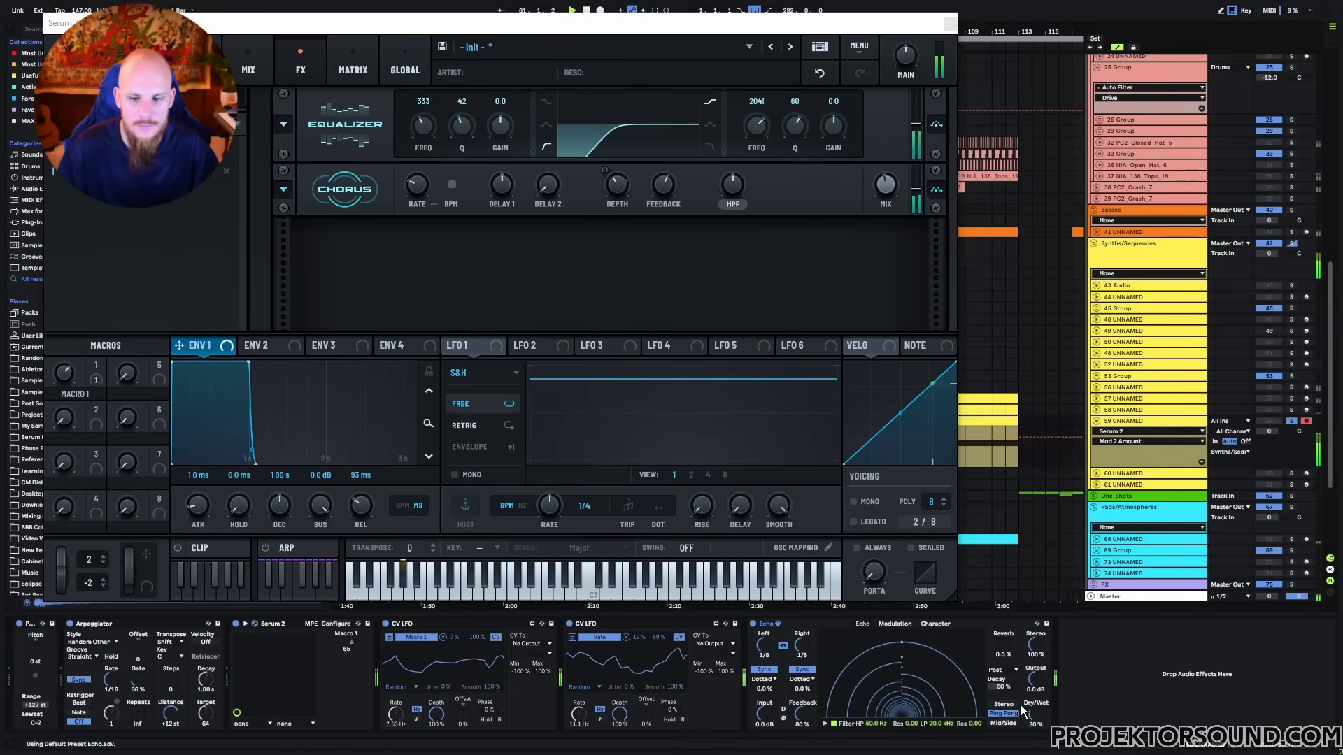
pyautogui.click(802, 714)
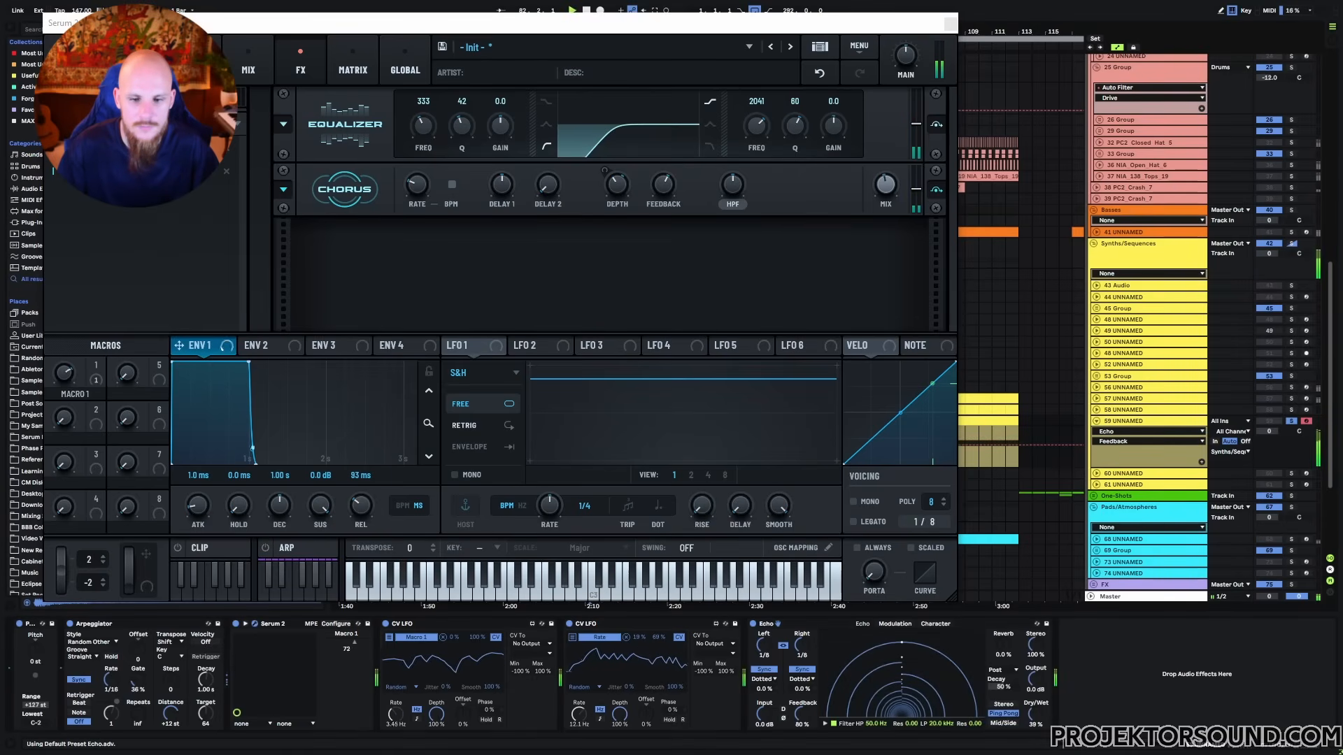
pyautogui.click(1031, 719)
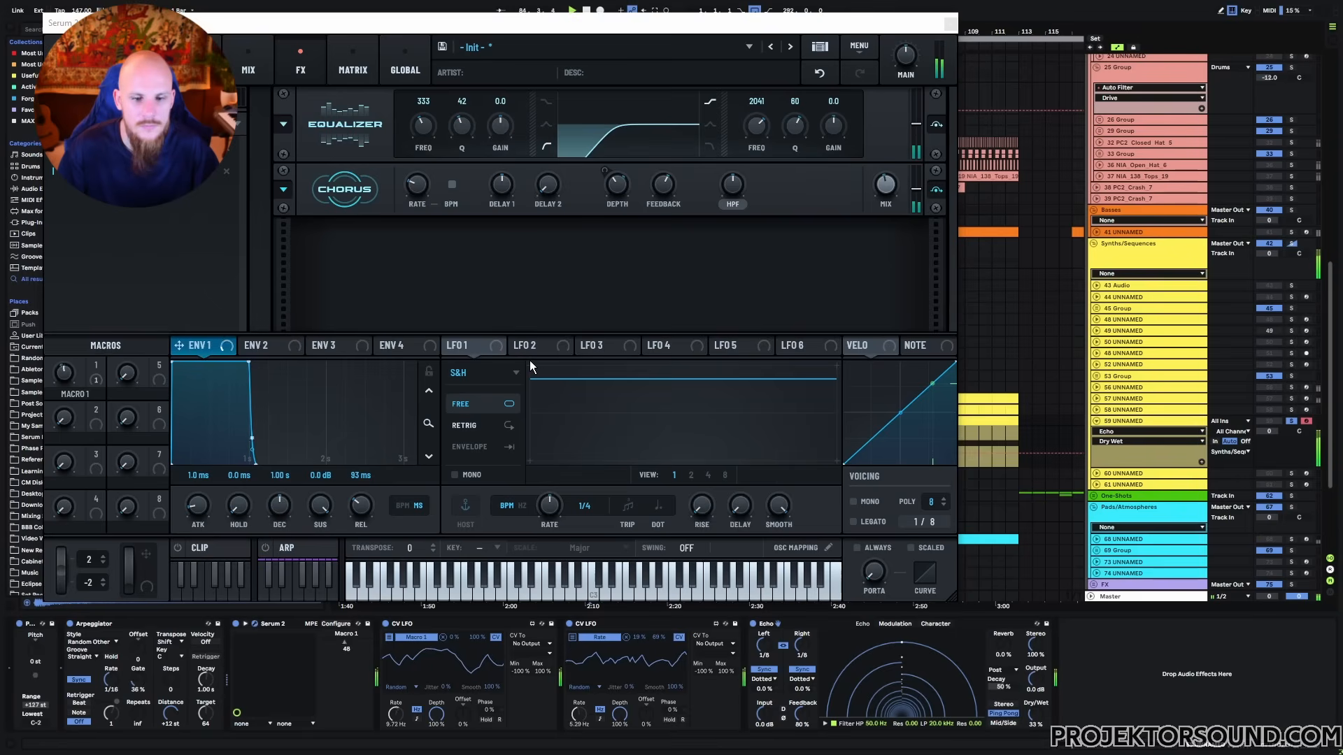
# Close the synth's window and add The Utility after the Echo.
pyautogui.click(950, 24)
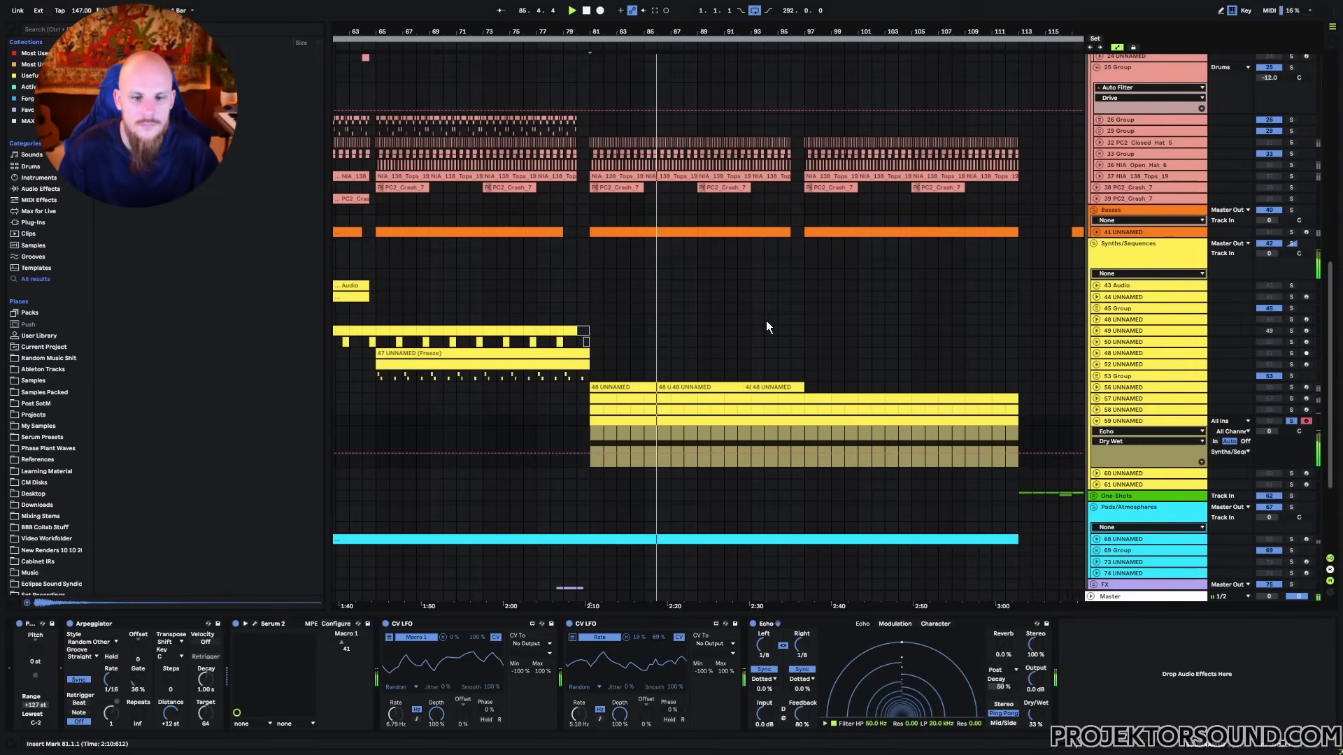
pyautogui.hotkey('ctrl', 'f')
pyautogui.write('"The Utility"')
pyautogui.press('Down')
pyautogui.press('Return')
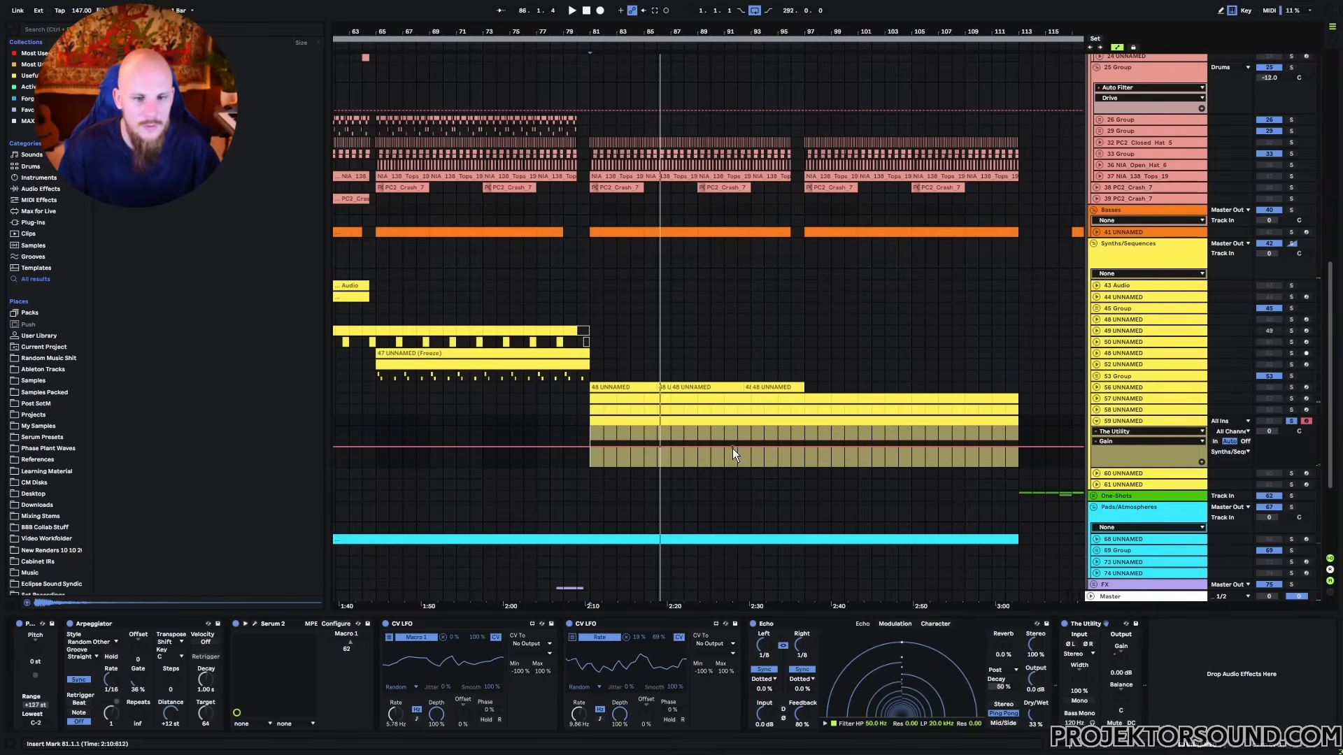
# Draw Utility gain automation on track 59 with a curved fade-in from bar 81, a dip at bar 97 and a 0 dB point at bar 109.
pyautogui.moveTo(589, 446); pyautogui.dragTo(627, 462)
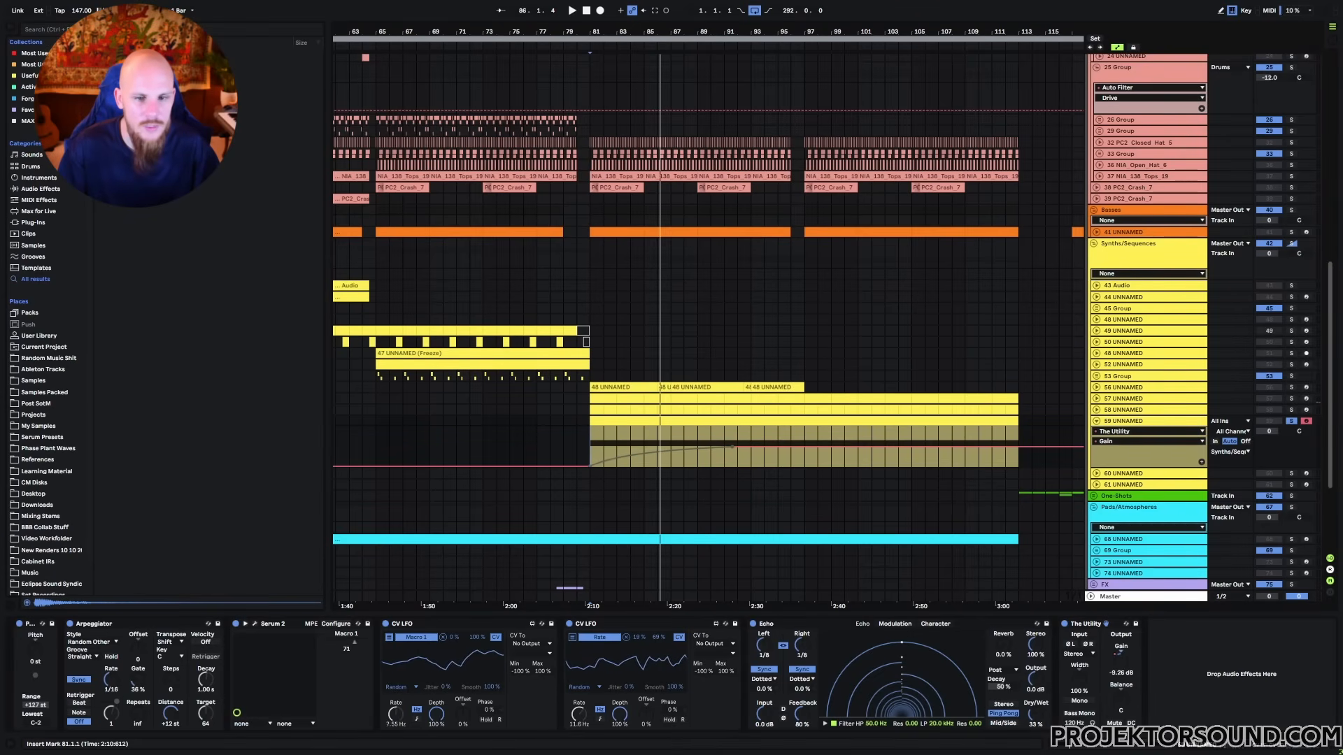
pyautogui.moveTo(801, 447); pyautogui.dragTo(804, 452)
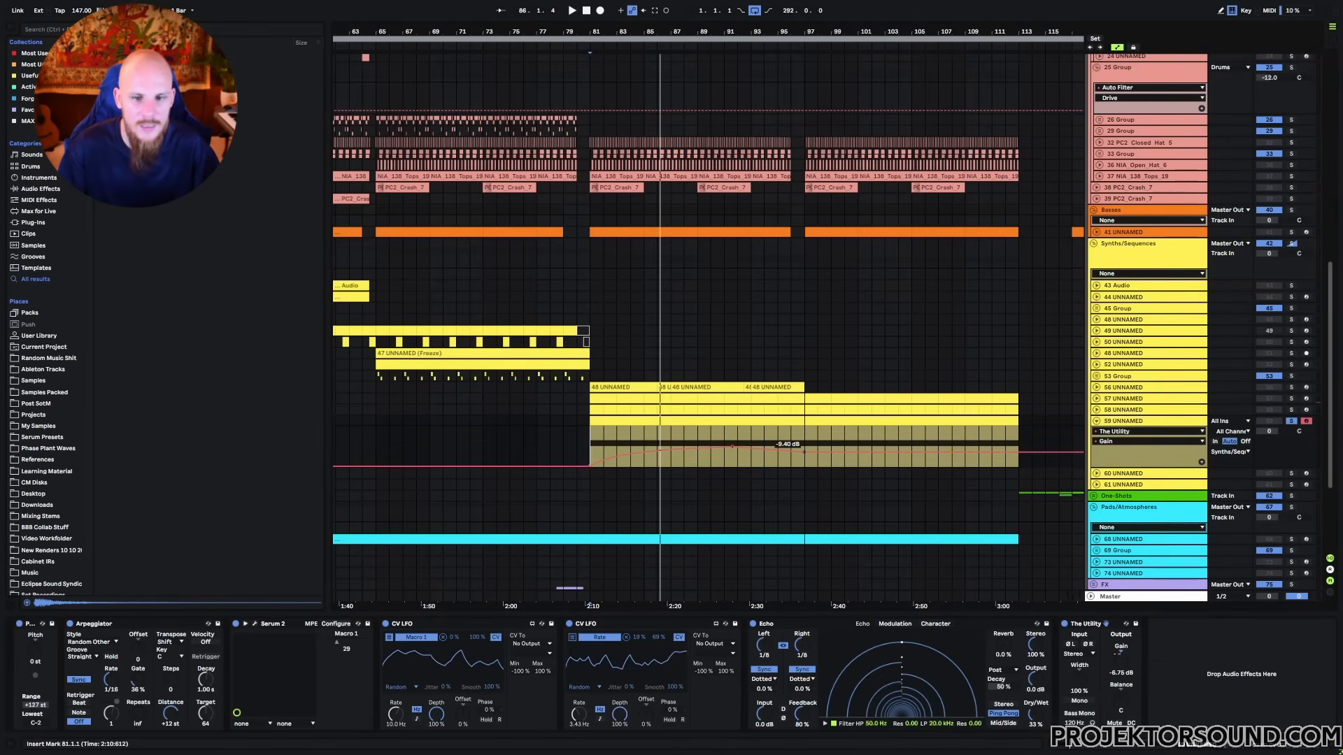
pyautogui.moveTo(967, 452); pyautogui.dragTo(967, 446)
pyautogui.rightClick(966, 446)
pyautogui.click(976, 458)
pyautogui.write('0')
pyautogui.press('Return')
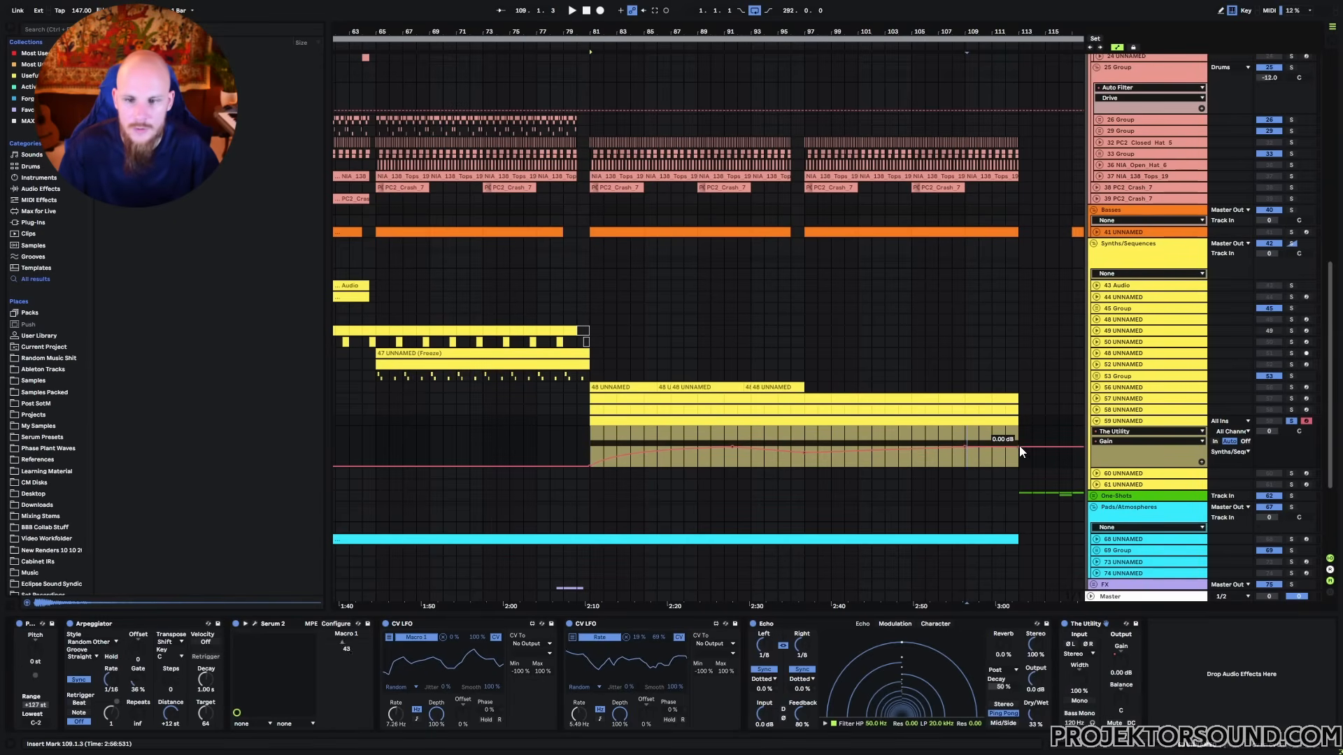
pyautogui.keyDown('shift'); pyautogui.click(1045, 448); pyautogui.keyUp('shift')
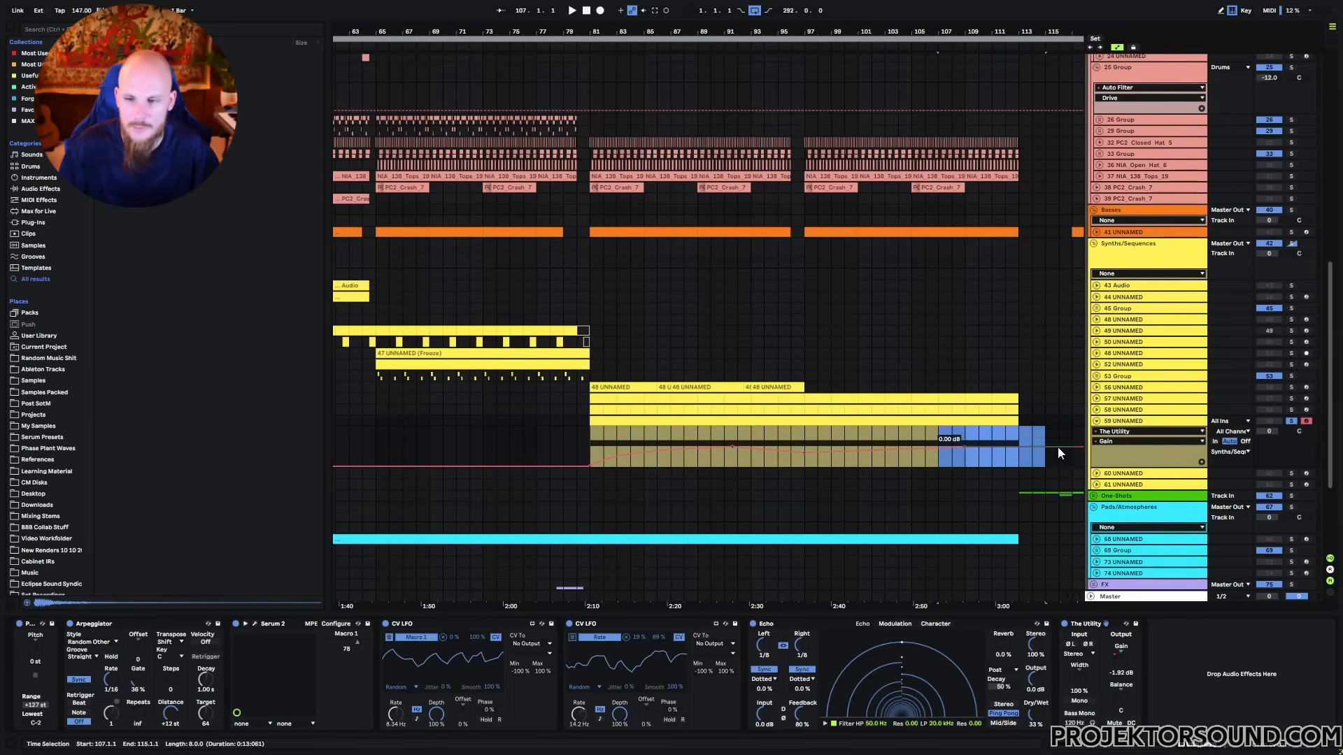
pyautogui.click(790, 458)
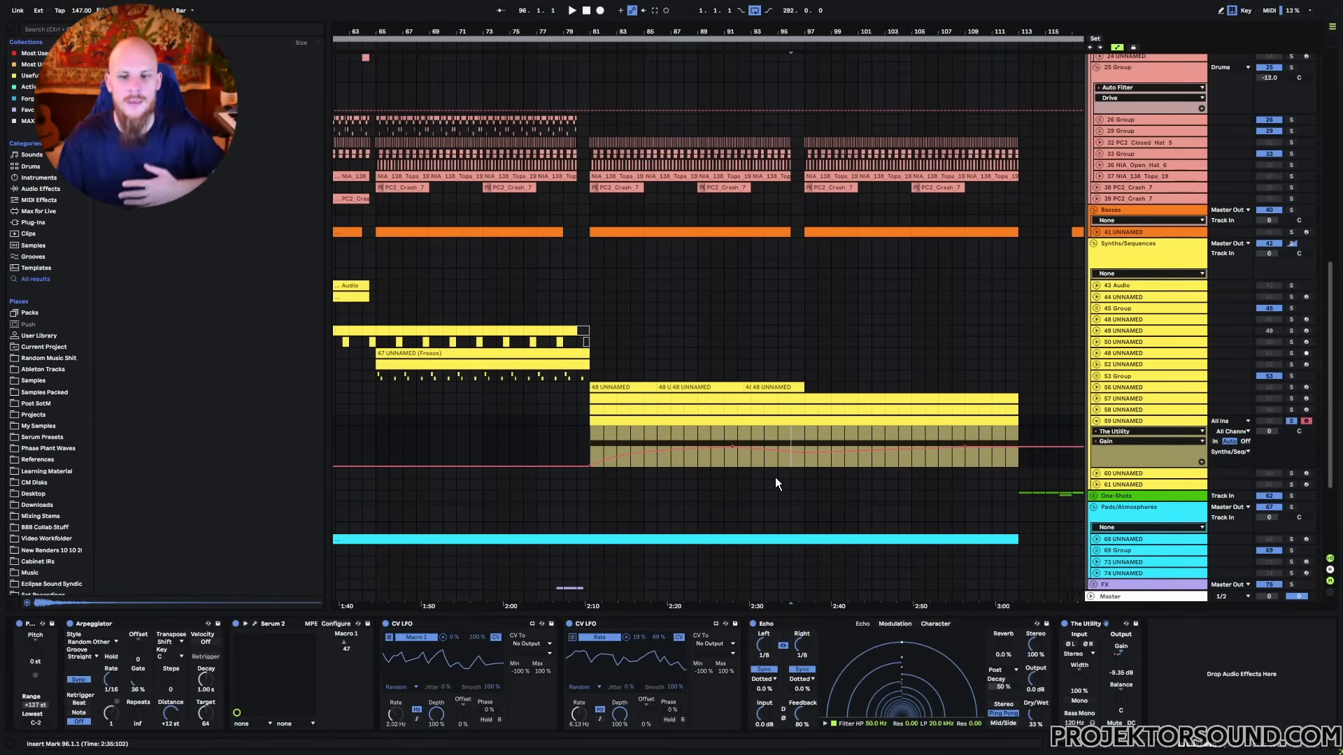
pyautogui.moveTo(781, 435); pyautogui.dragTo(834, 435)
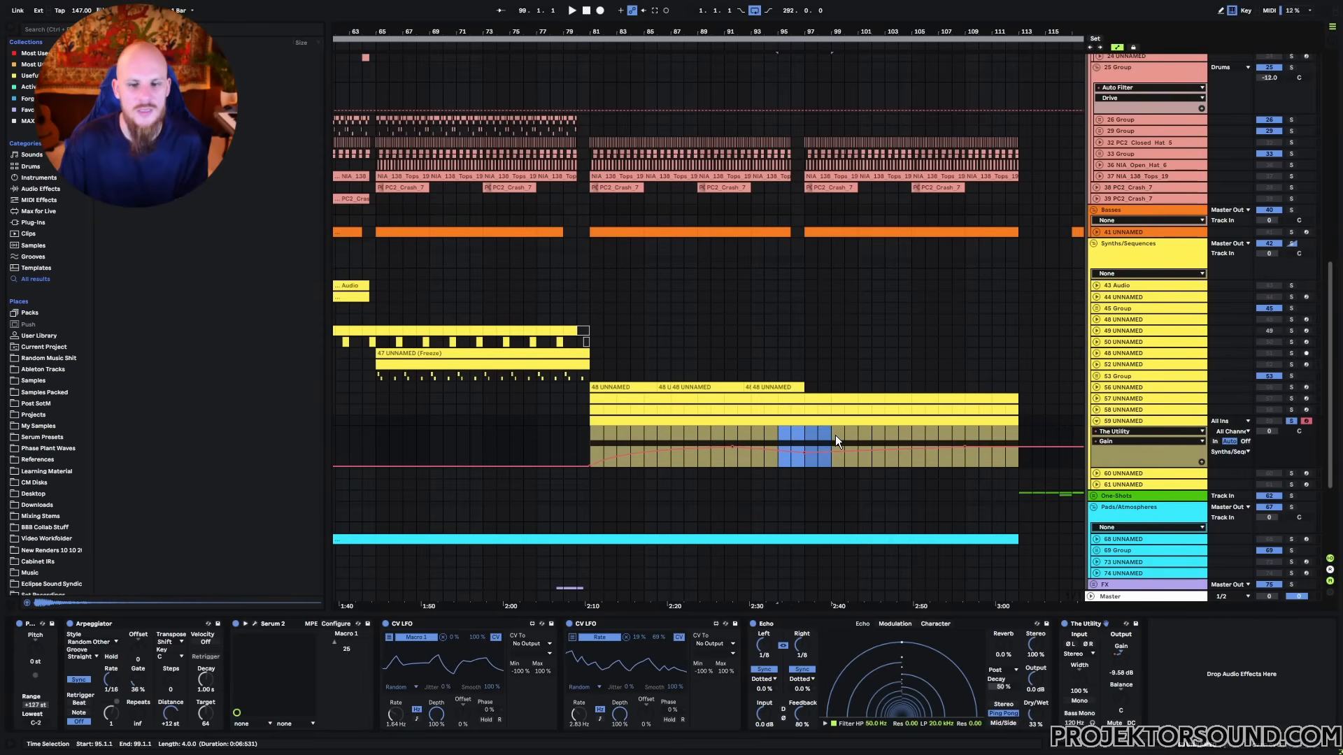
pyautogui.click(565, 440)
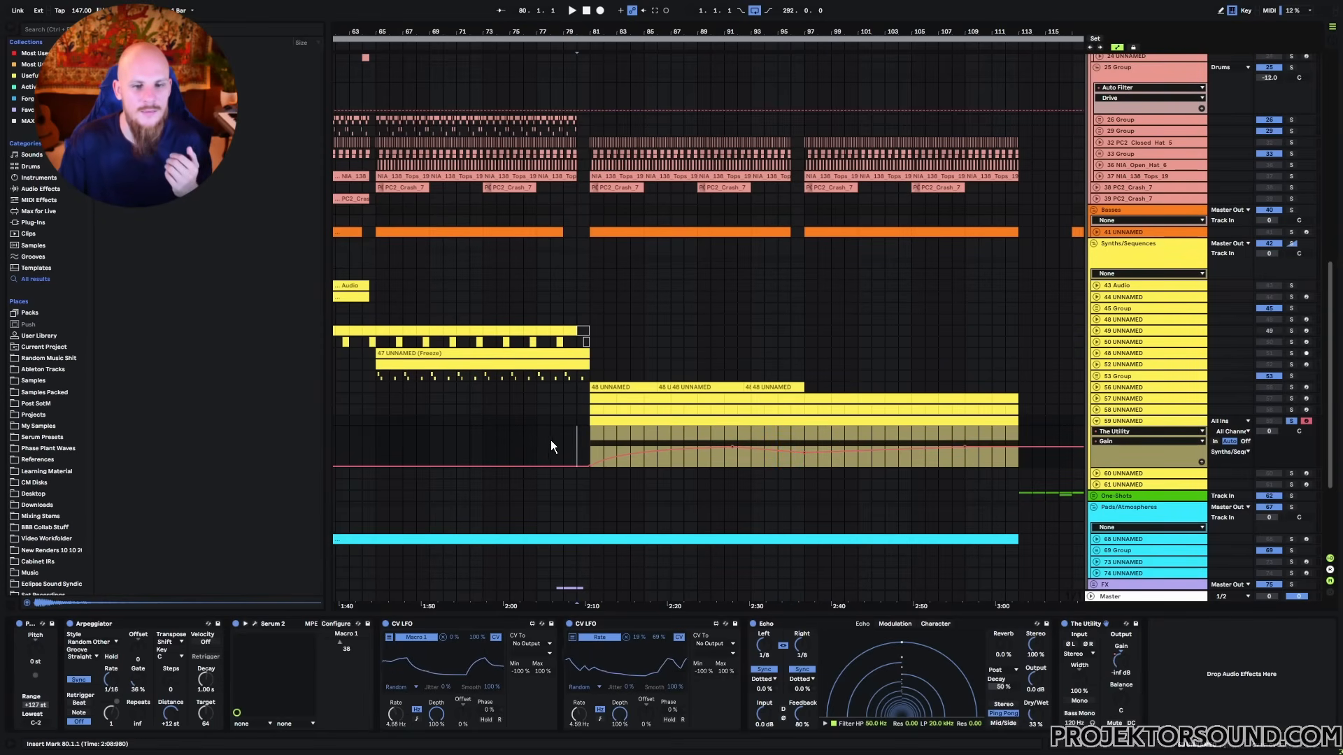
pyautogui.moveTo(564, 442); pyautogui.dragTo(618, 444)
pyautogui.click(626, 442)
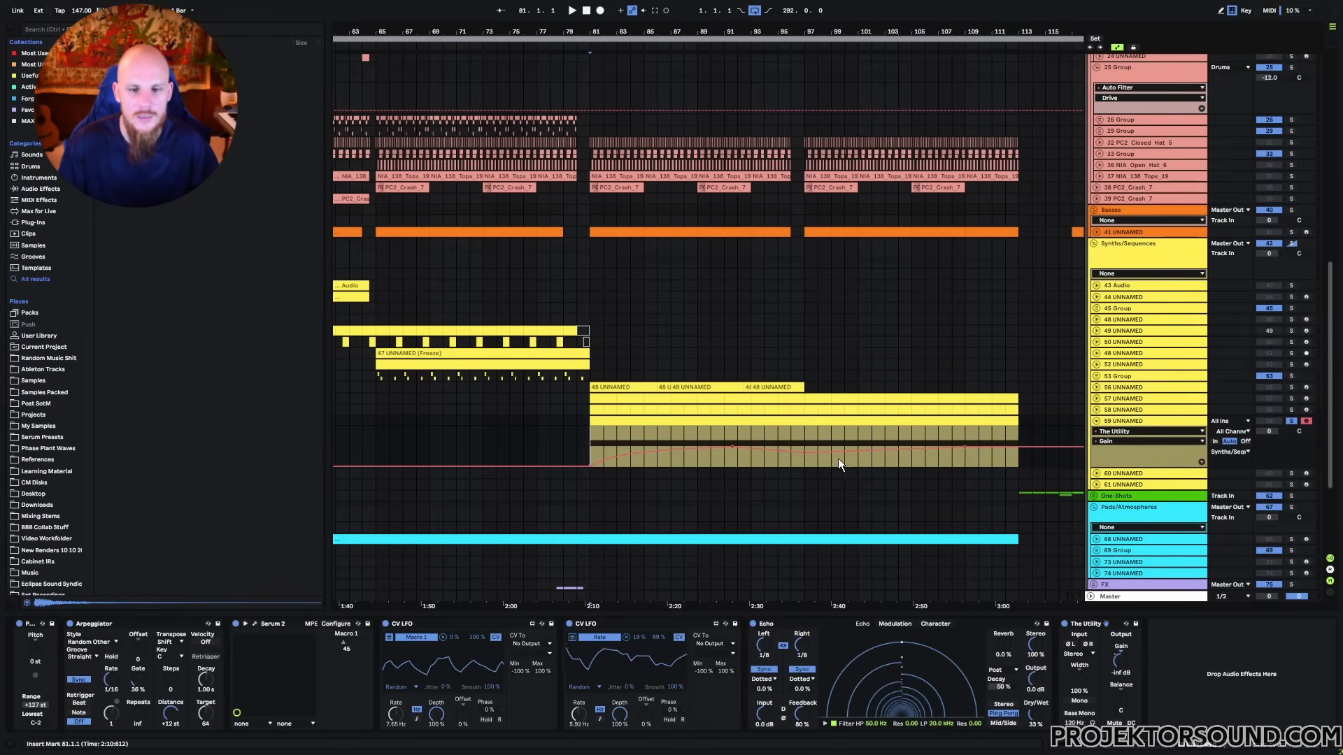
# Unsolo track 59, play the full arrangement from bar 81 and lower the track's volume to -6.8 dB.
pyautogui.click(1291, 421)
pyautogui.press('space')
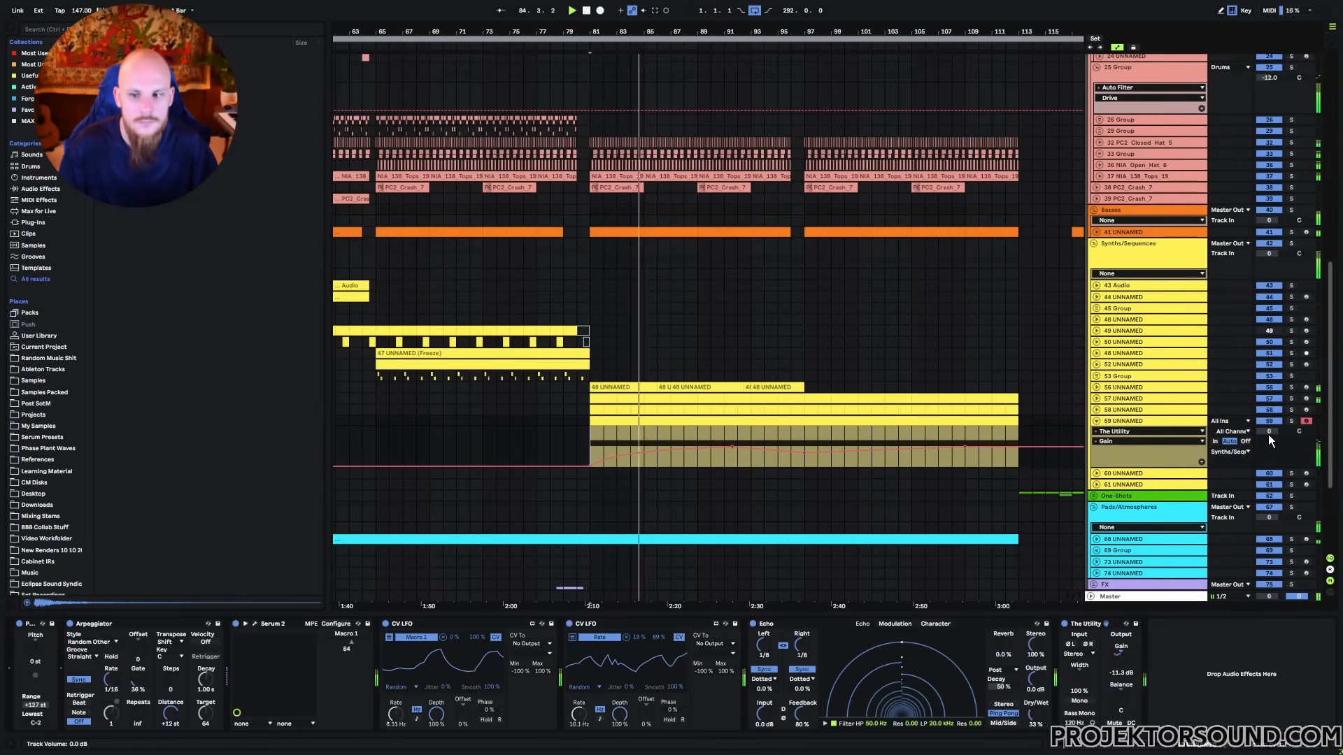
pyautogui.moveTo(1269, 431); pyautogui.dragTo(1269, 452)
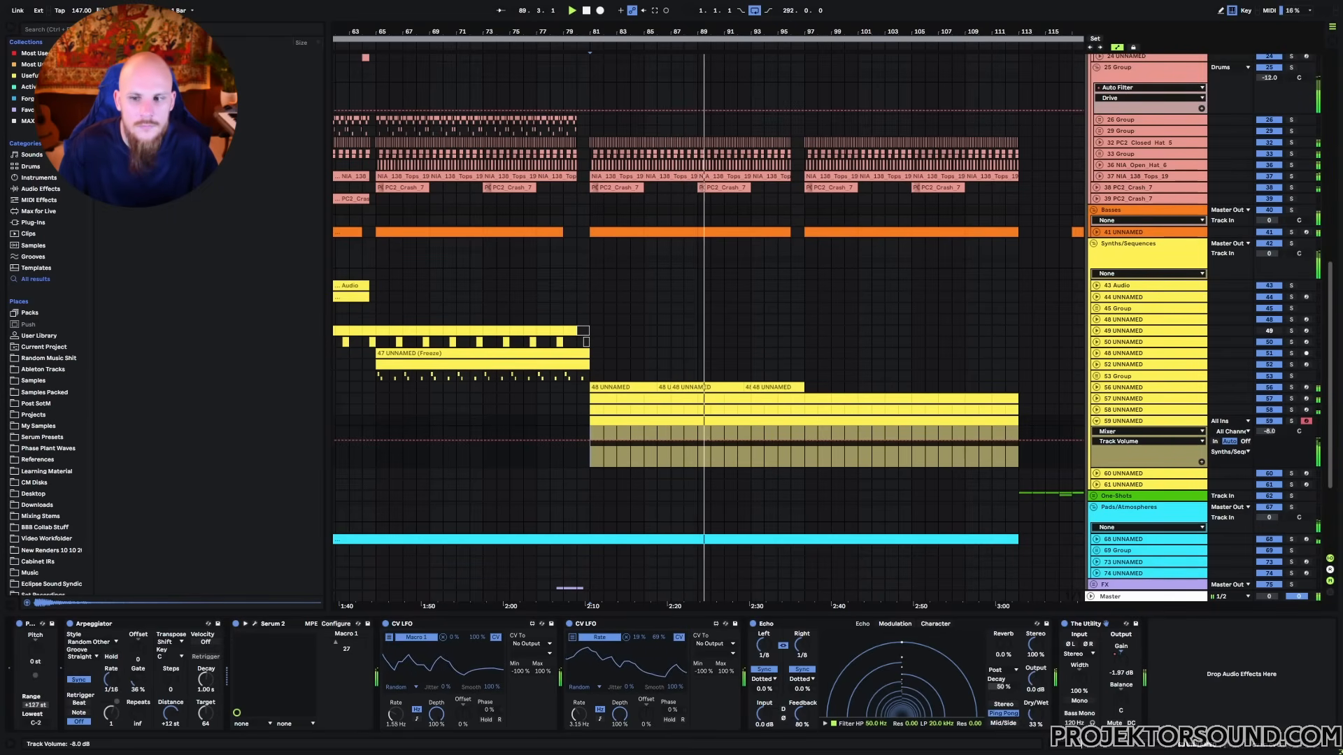
pyautogui.moveTo(1274, 434); pyautogui.dragTo(1274, 446)
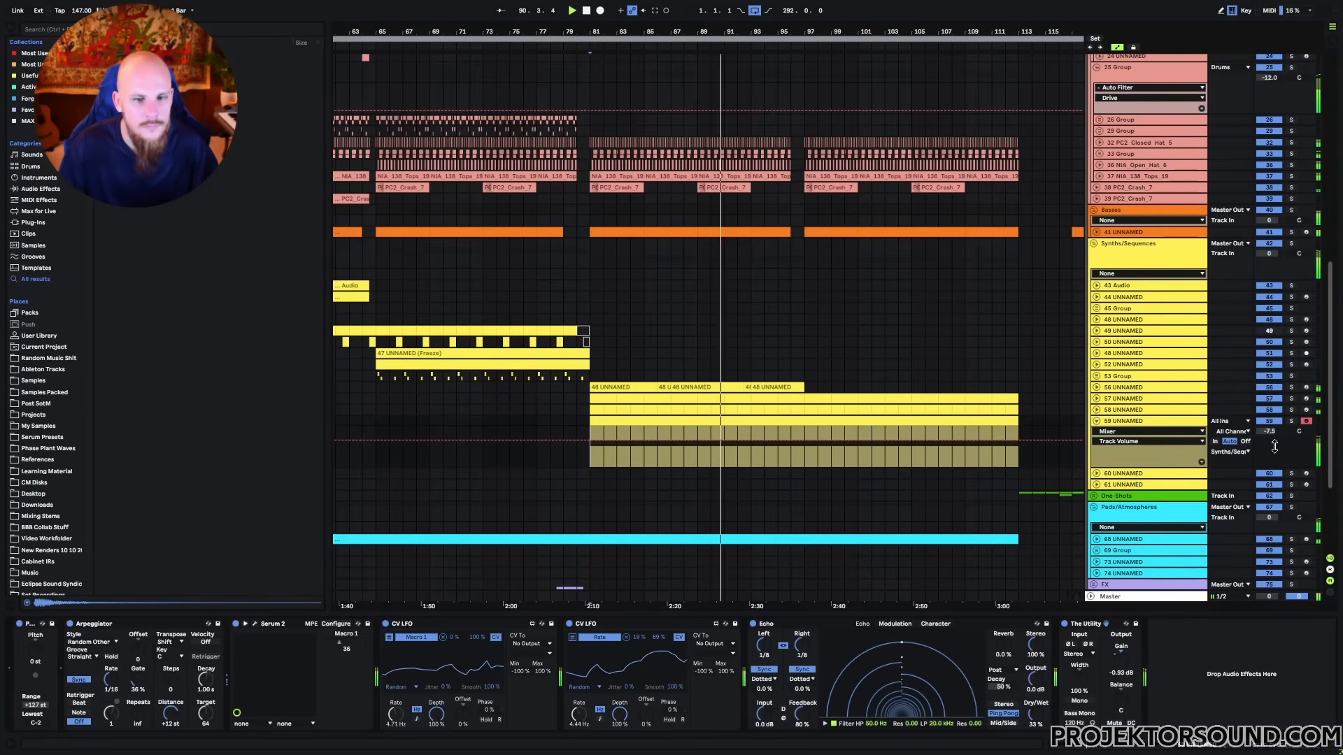
pyautogui.moveTo(1274, 447); pyautogui.dragTo(1272, 442)
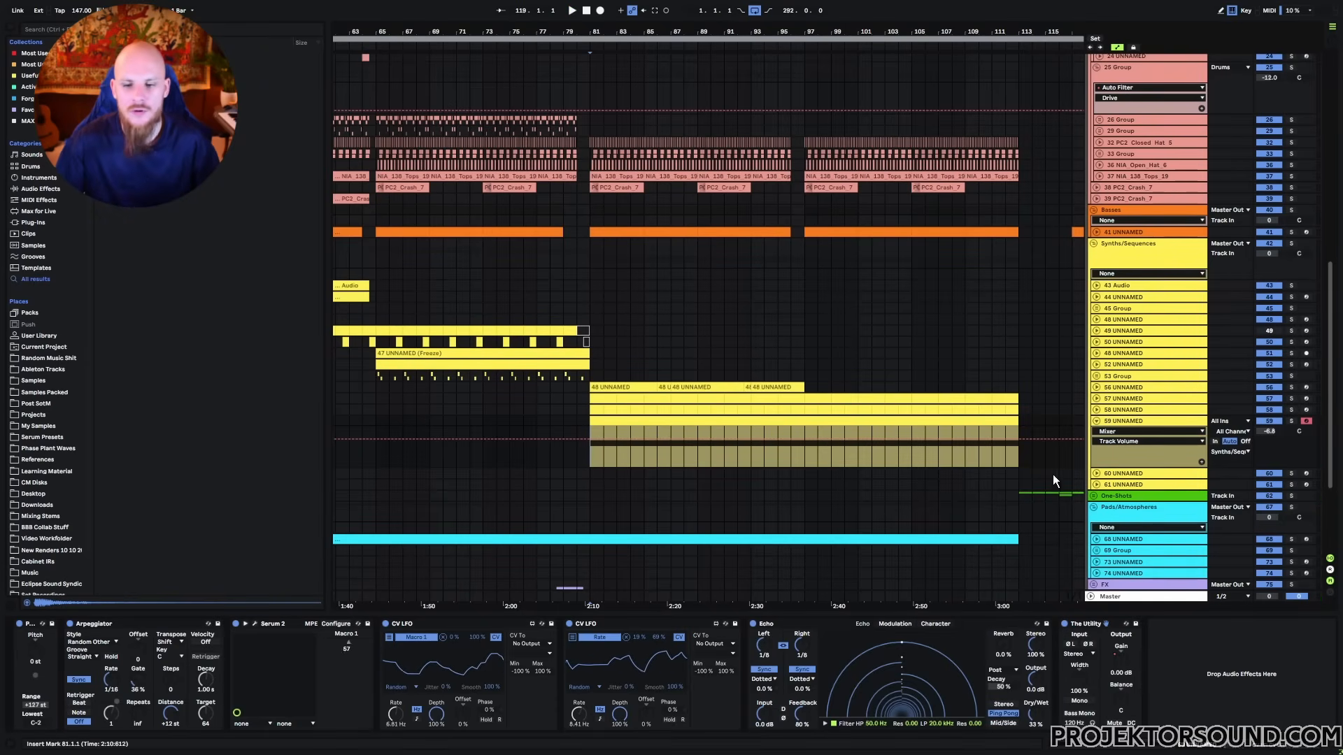
# Draw Echo dry/wet automation that swells around bar 95, dips between bars 101 and 107, and curves up to maximum at bar 113.
pyautogui.click(1033, 720)
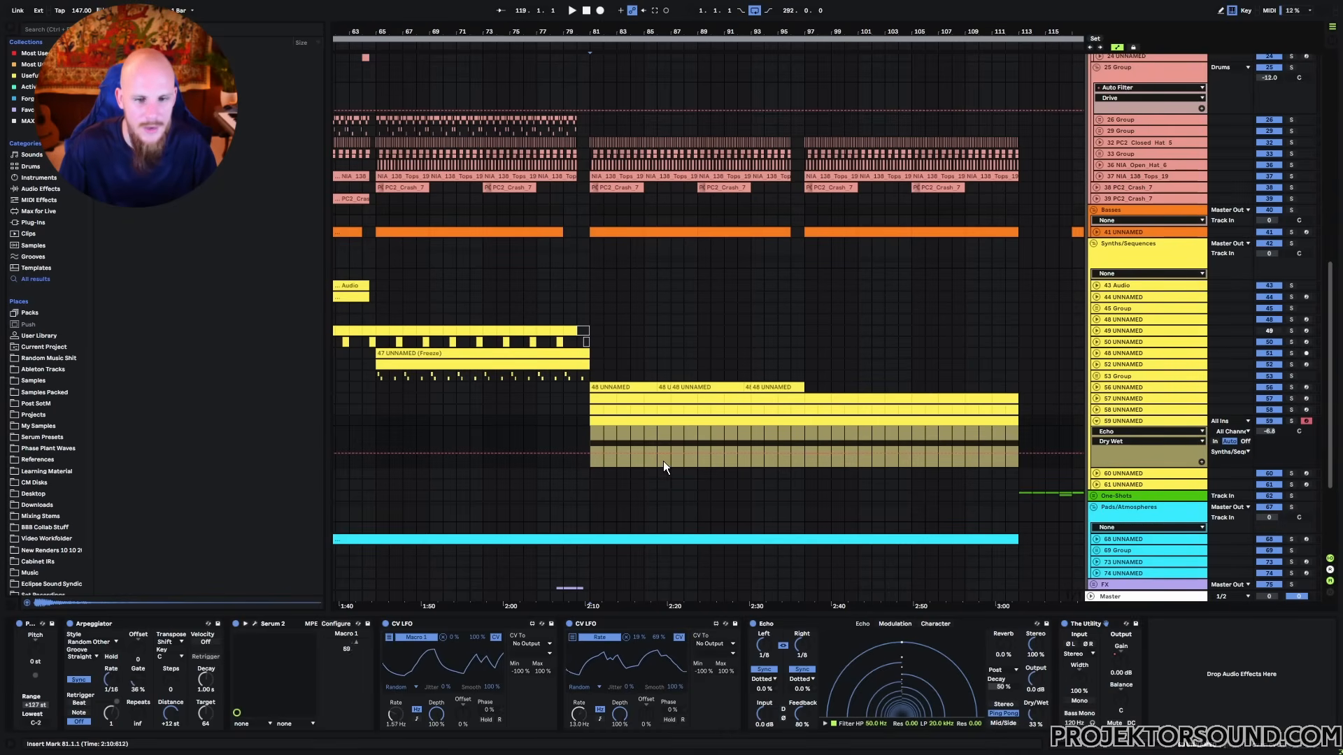
pyautogui.click(804, 453)
pyautogui.moveTo(742, 448); pyautogui.dragTo(777, 440)
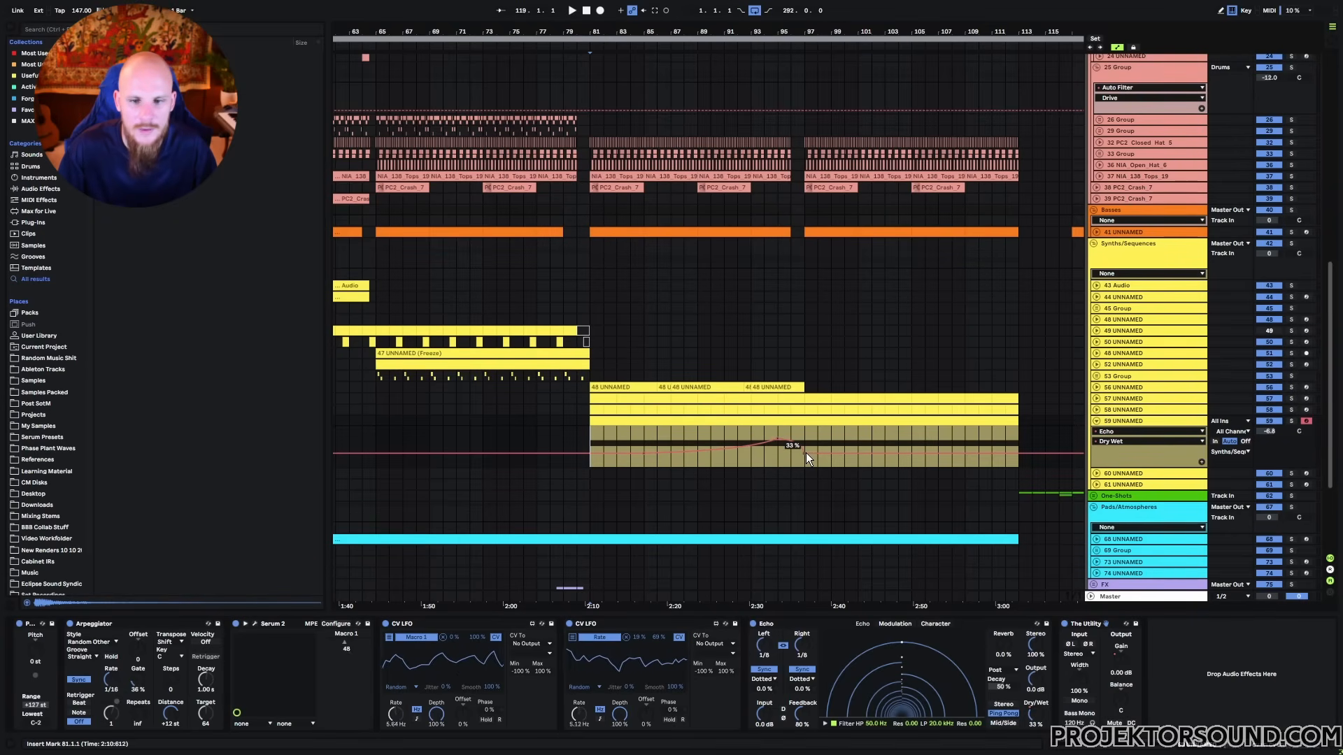
pyautogui.moveTo(805, 452); pyautogui.dragTo(831, 453)
pyautogui.moveTo(914, 453)
pyautogui.mouseDown()
pyautogui.moveTo(886, 467)
pyautogui.moveTo(931, 452)
pyautogui.mouseUp()
pyautogui.moveTo(1018, 467); pyautogui.dragTo(954, 459)
pyautogui.click(965, 447)
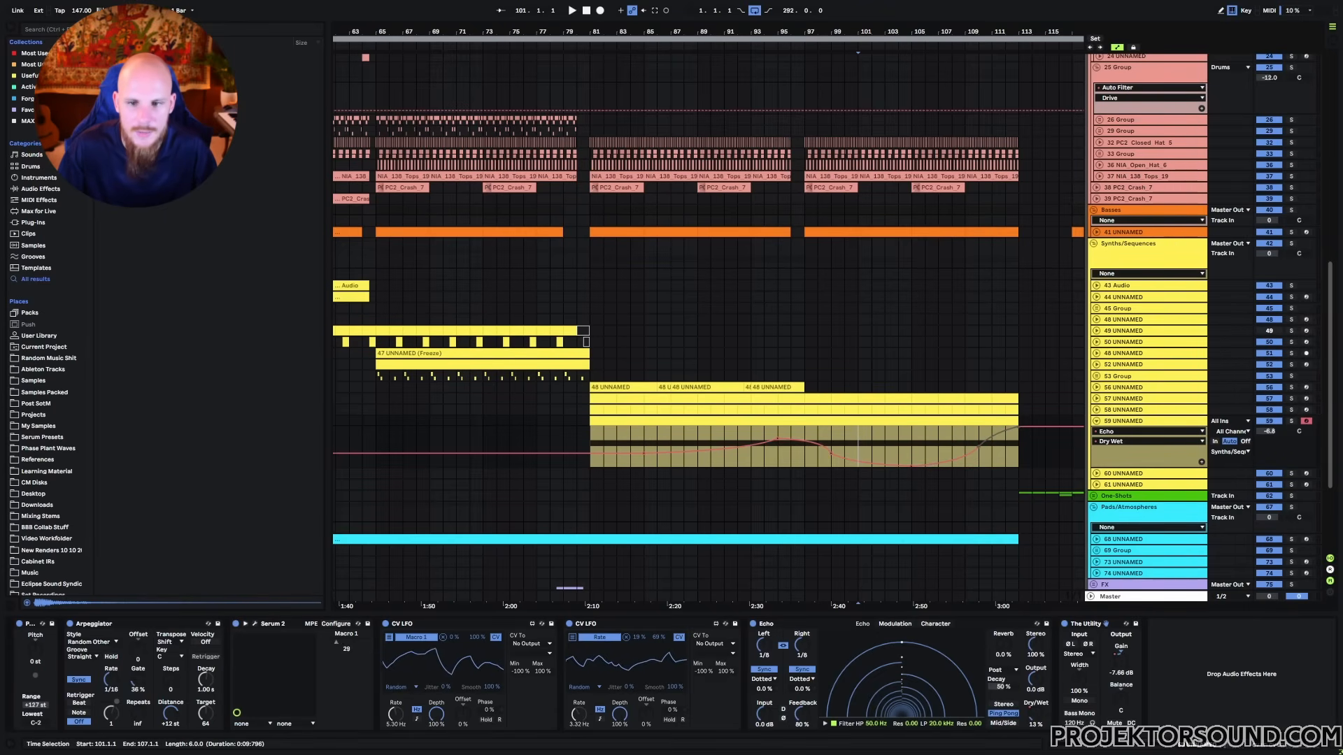
# Show track 59's Echo dry/wet and Utility gain automation in separate lanes.
pyautogui.click(1202, 462)
pyautogui.click(1117, 665)
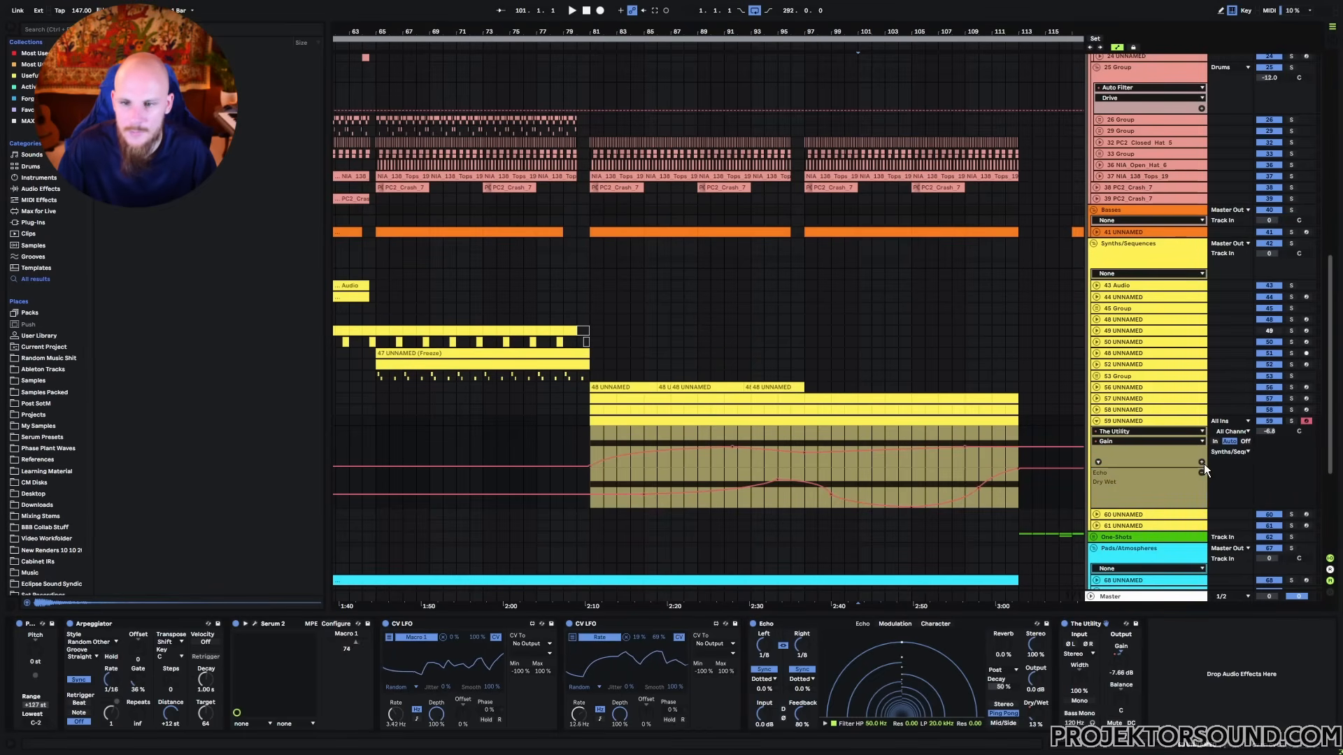
pyautogui.click(1202, 462)
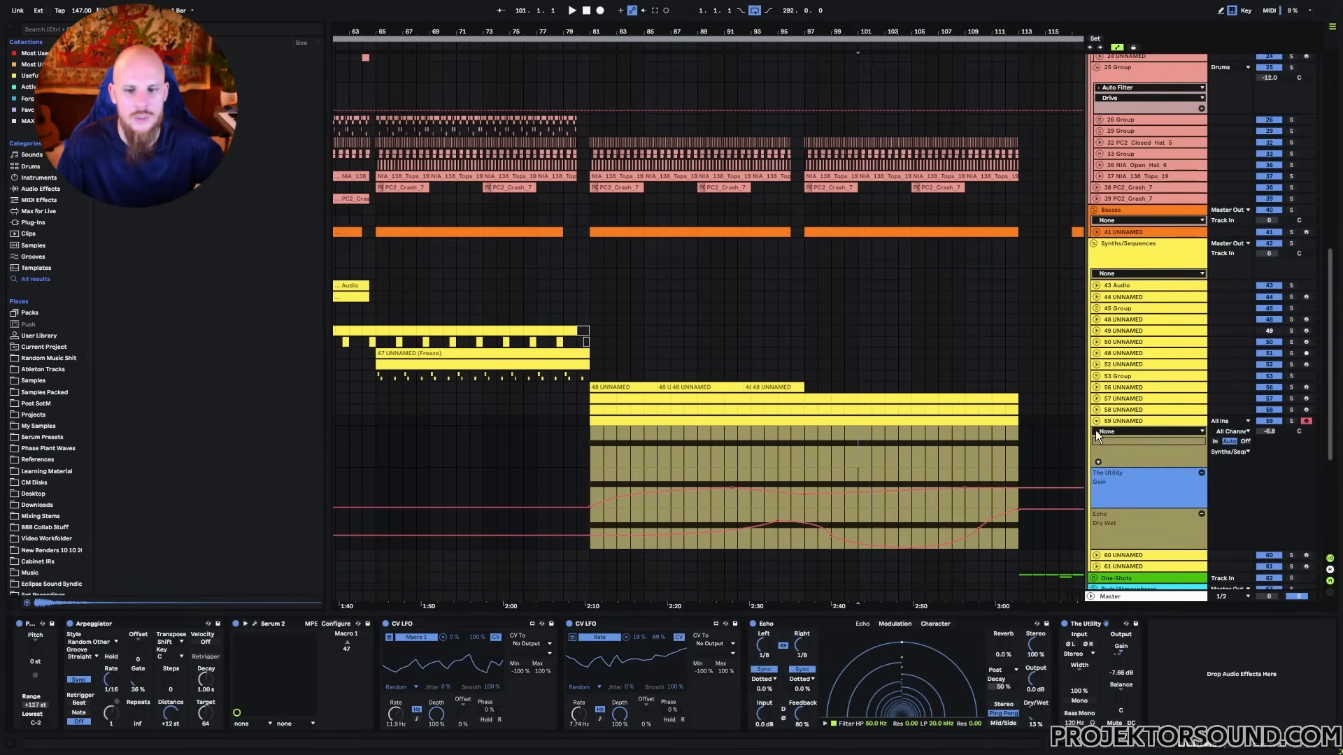
pyautogui.moveTo(700, 501); pyautogui.dragTo(874, 529)
pyautogui.click(854, 518)
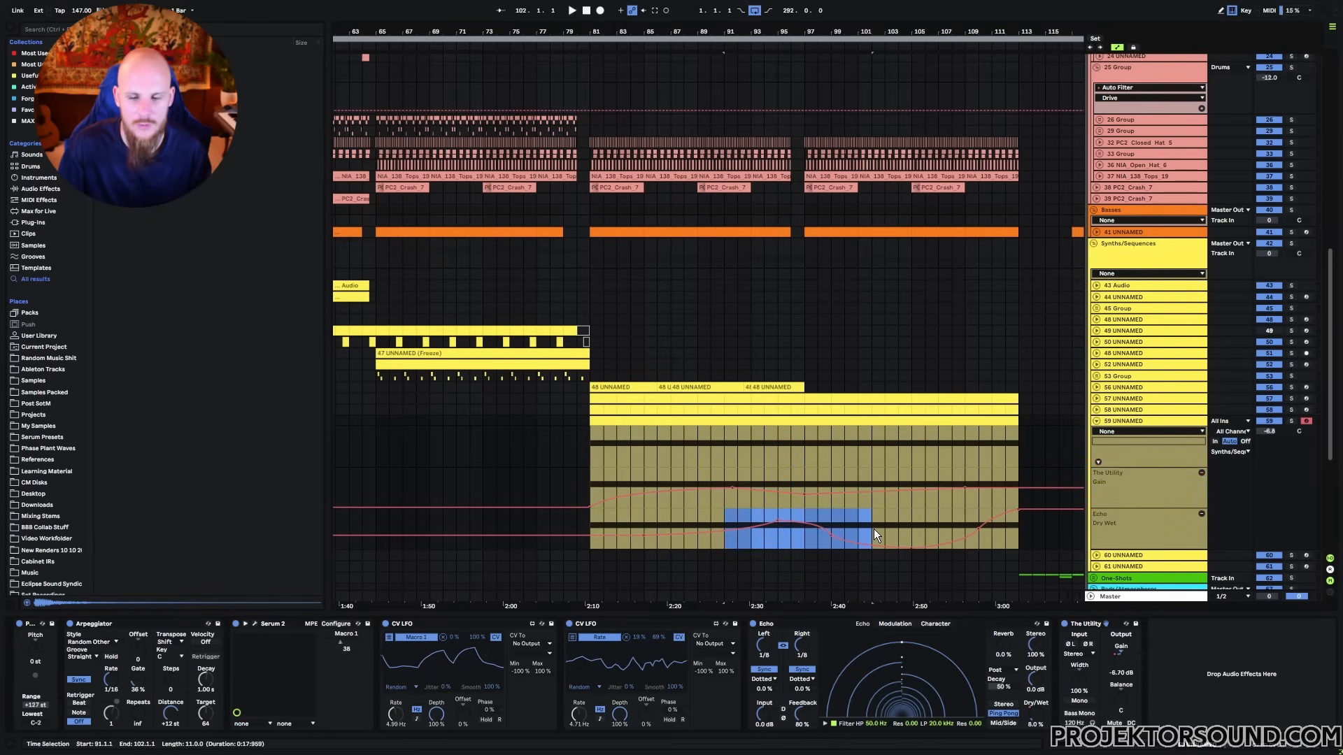
pyautogui.click(736, 472)
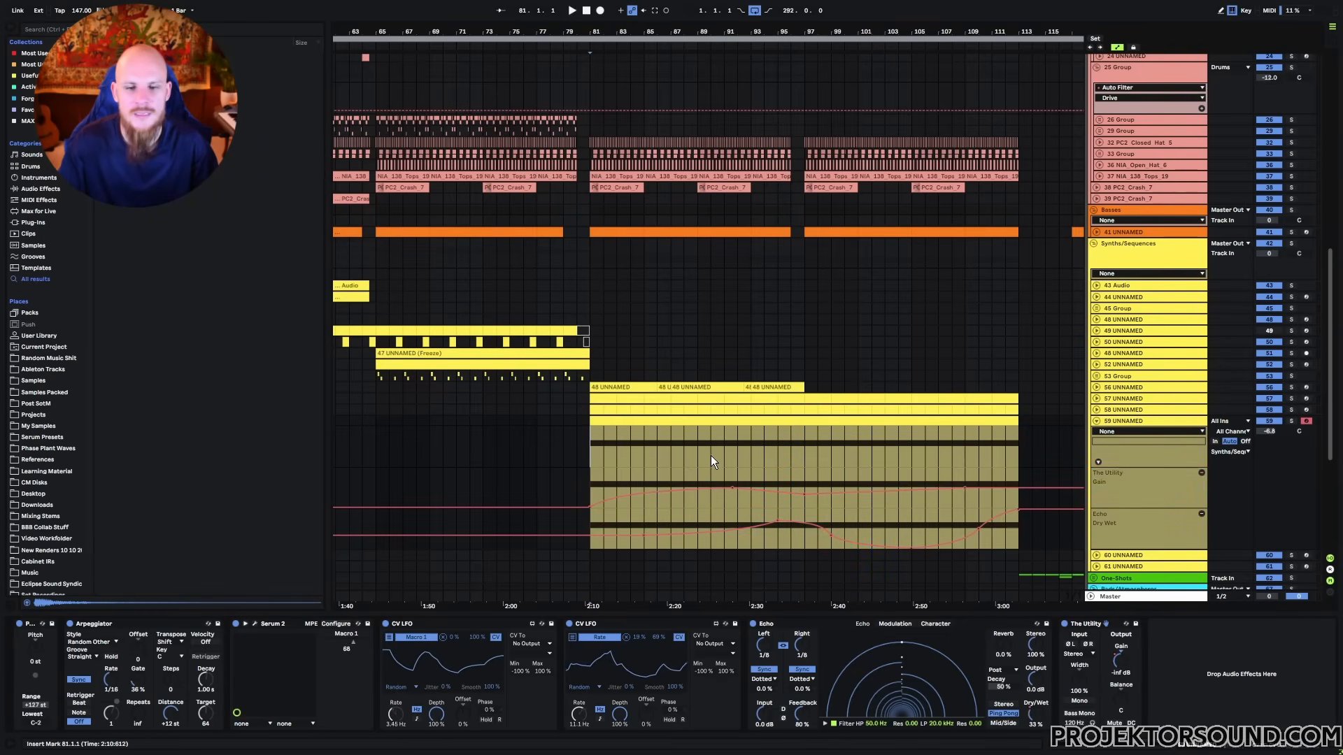
pyautogui.moveTo(664, 446); pyautogui.dragTo(937, 455)
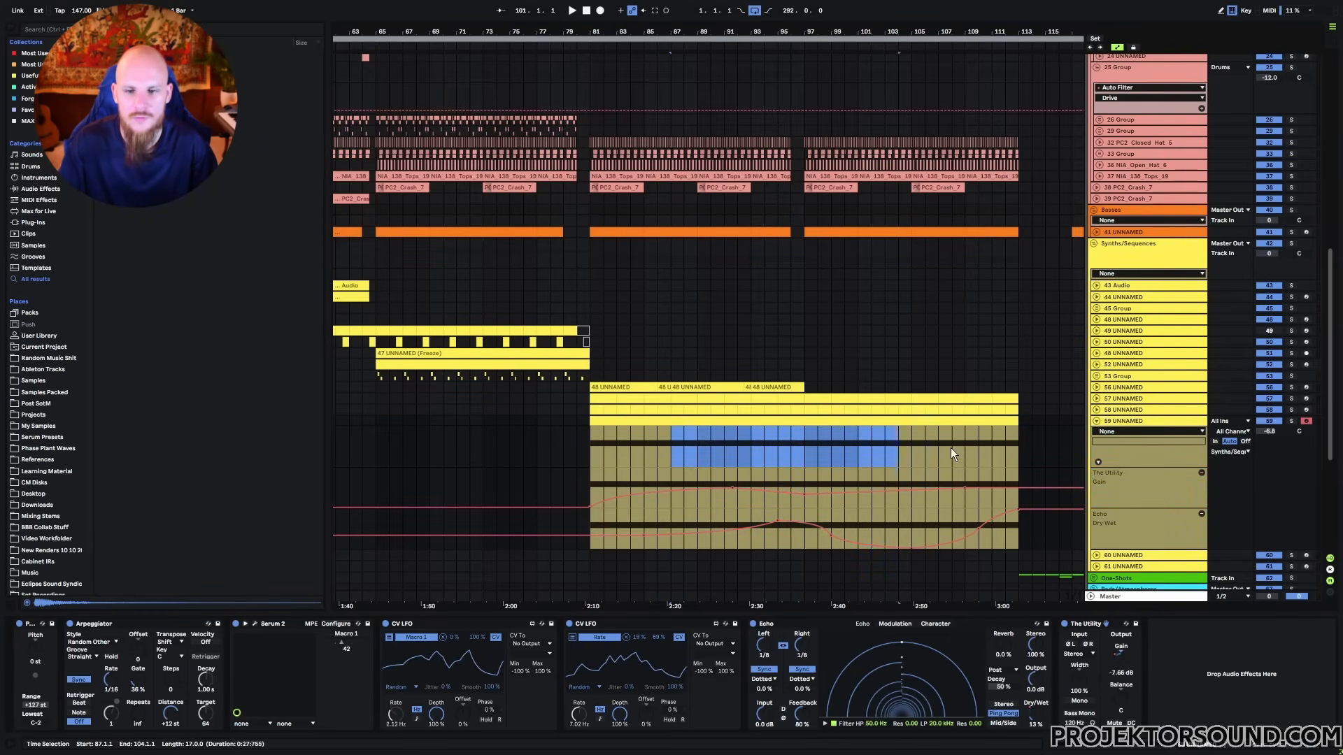
pyautogui.click(951, 454)
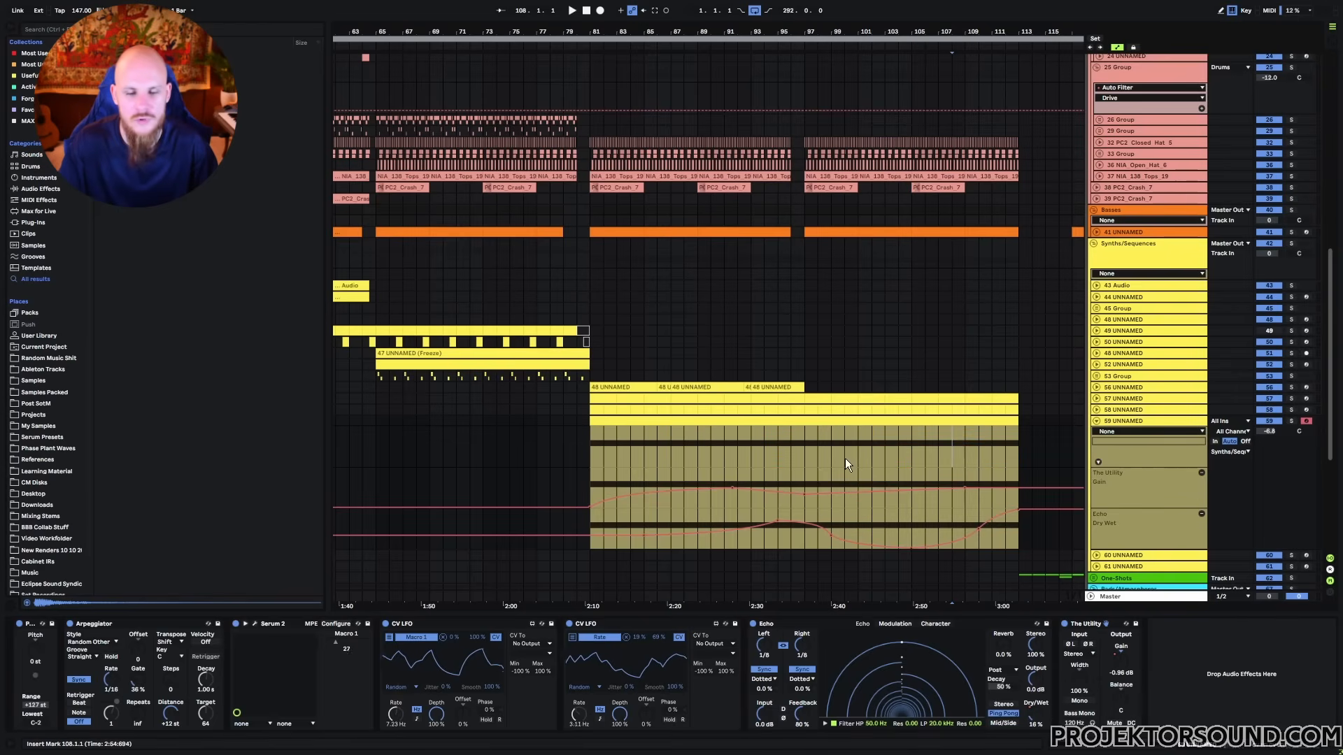
pyautogui.click(697, 454)
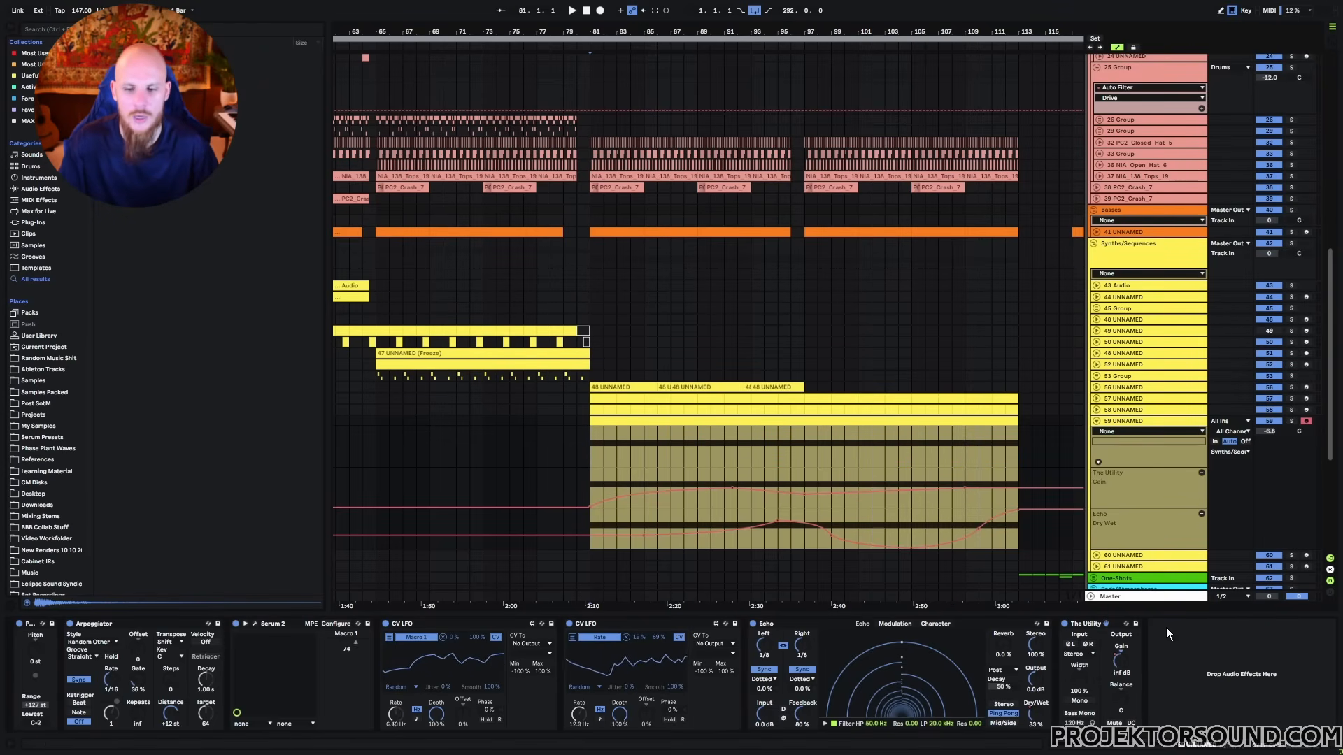
# Audition the other synth layers from bar 81 by soloing track 57 and track 56 in turn.
pyautogui.click(1096, 398)
pyautogui.click(1135, 399)
pyautogui.click(1291, 398)
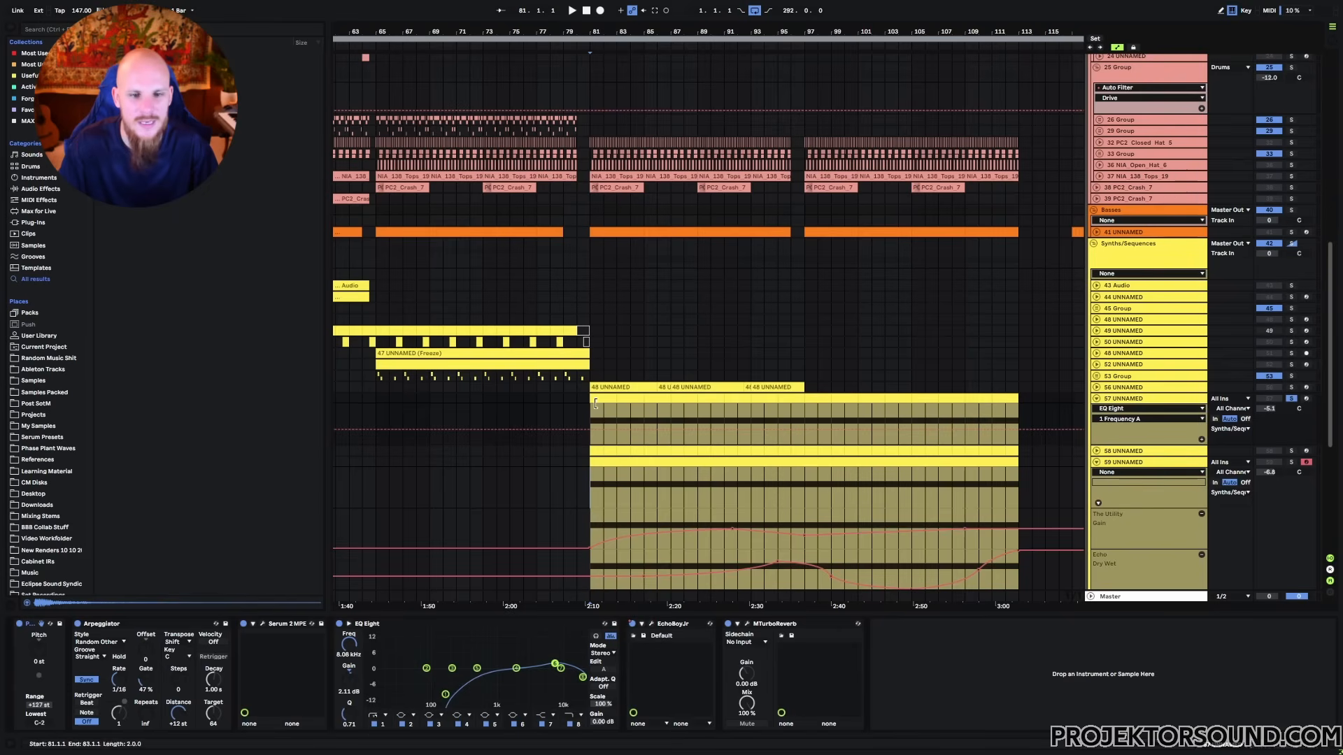
pyautogui.press('space')
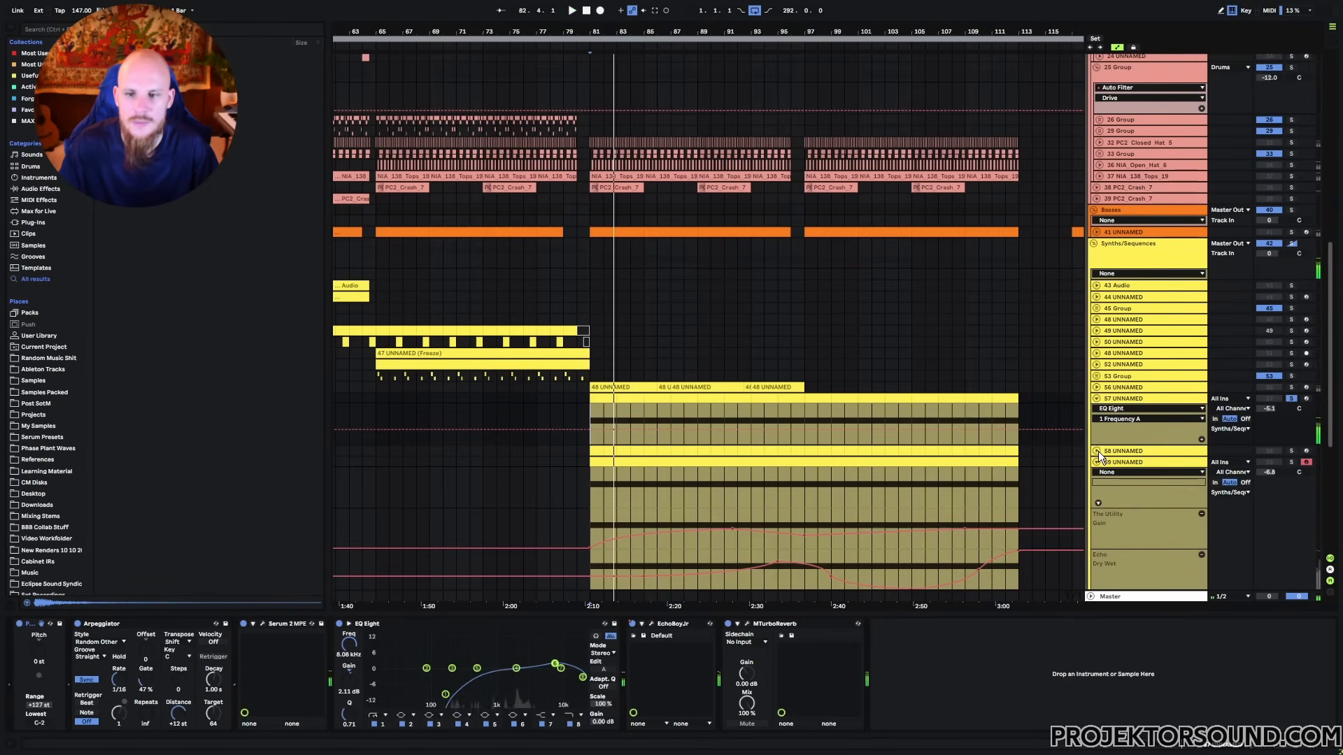
pyautogui.click(1097, 399)
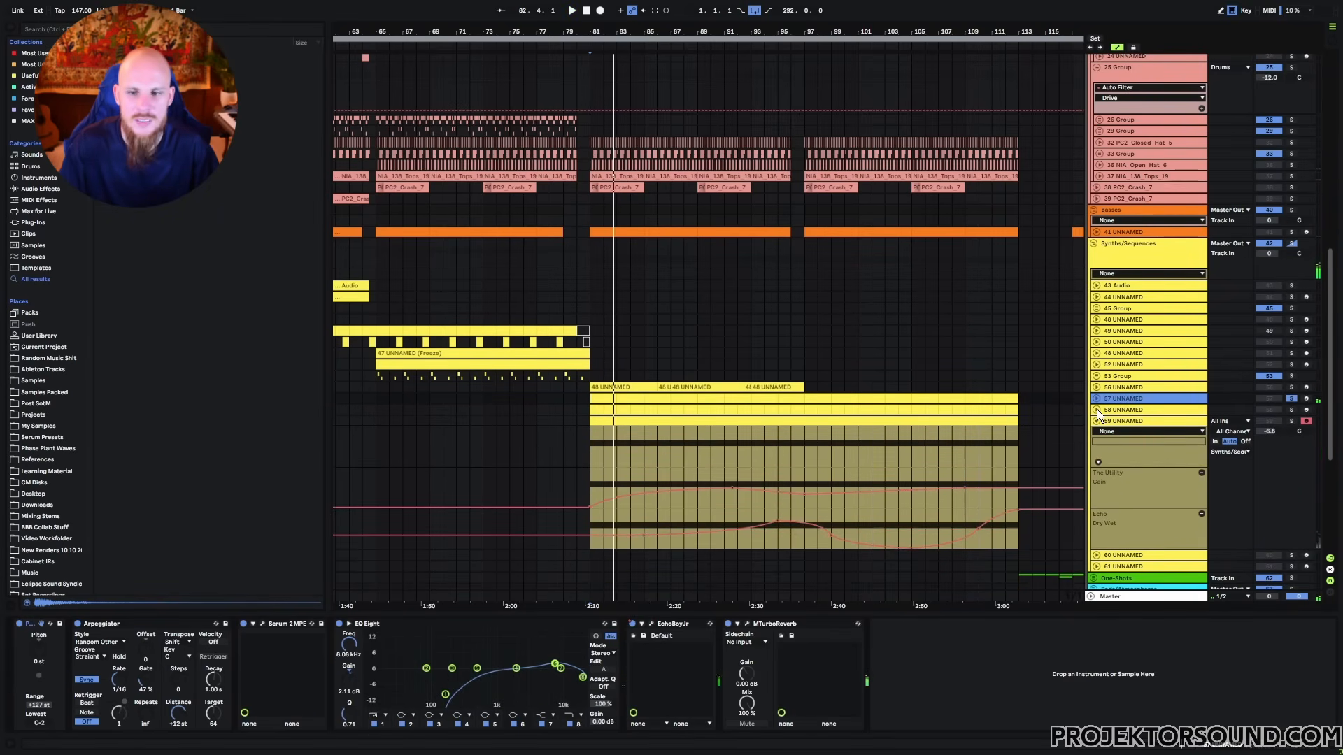
pyautogui.click(1291, 387)
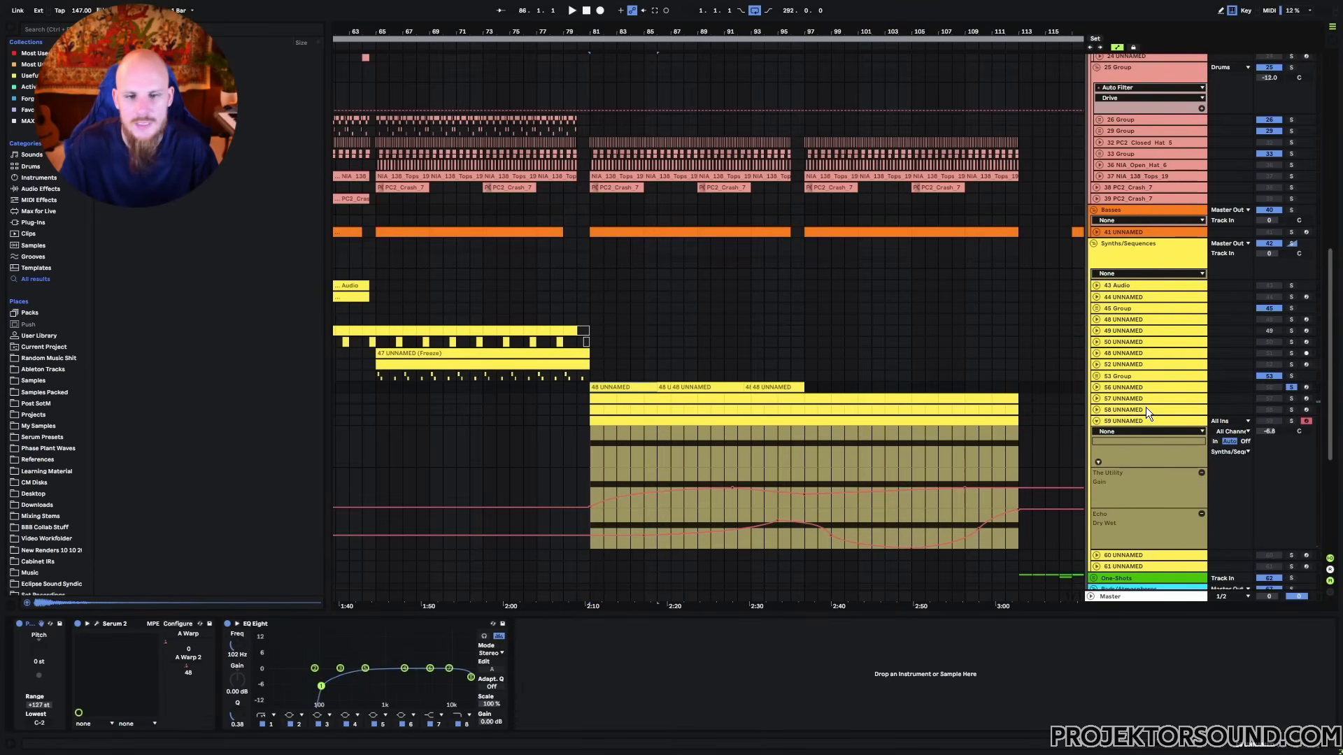
# Play the synth layers and solo track 58, examining its enlarged automation lanes around bar 97.
pyautogui.press('space')
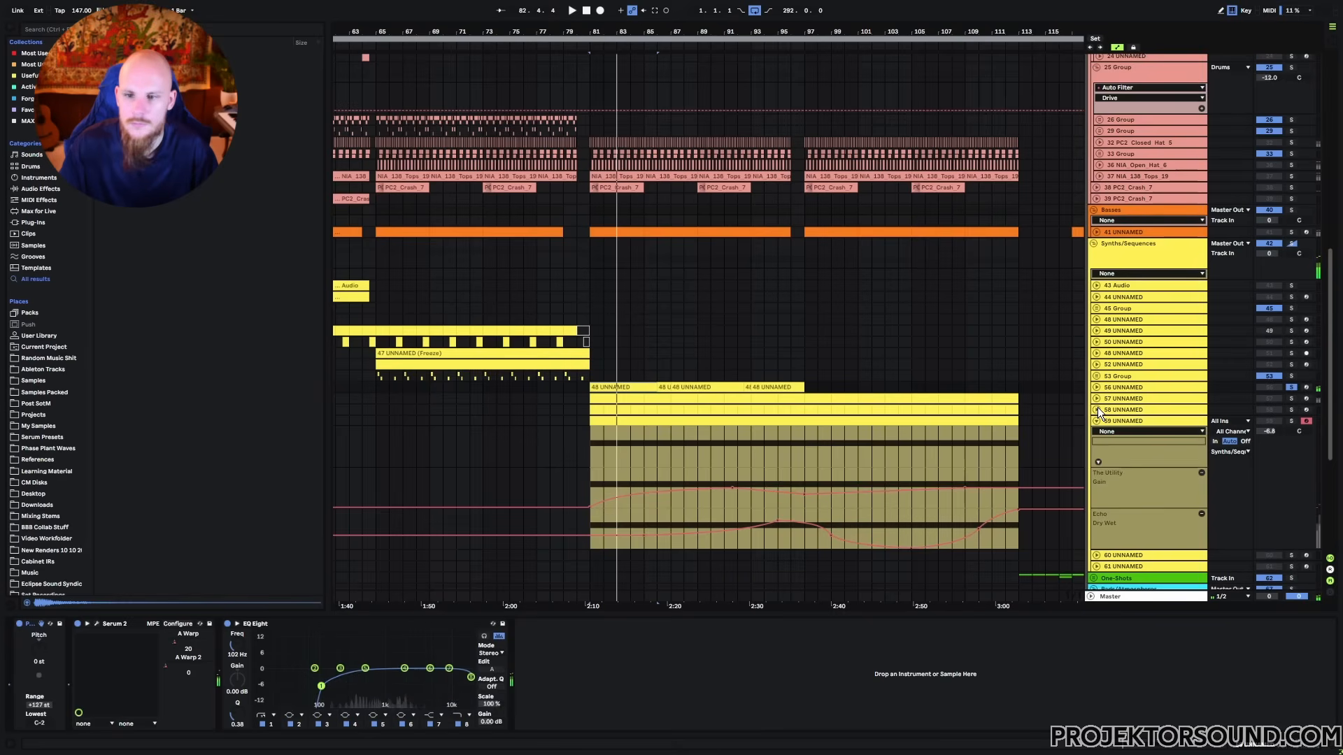
pyautogui.click(1097, 410)
pyautogui.click(1143, 409)
pyautogui.click(1292, 410)
pyautogui.click(809, 421)
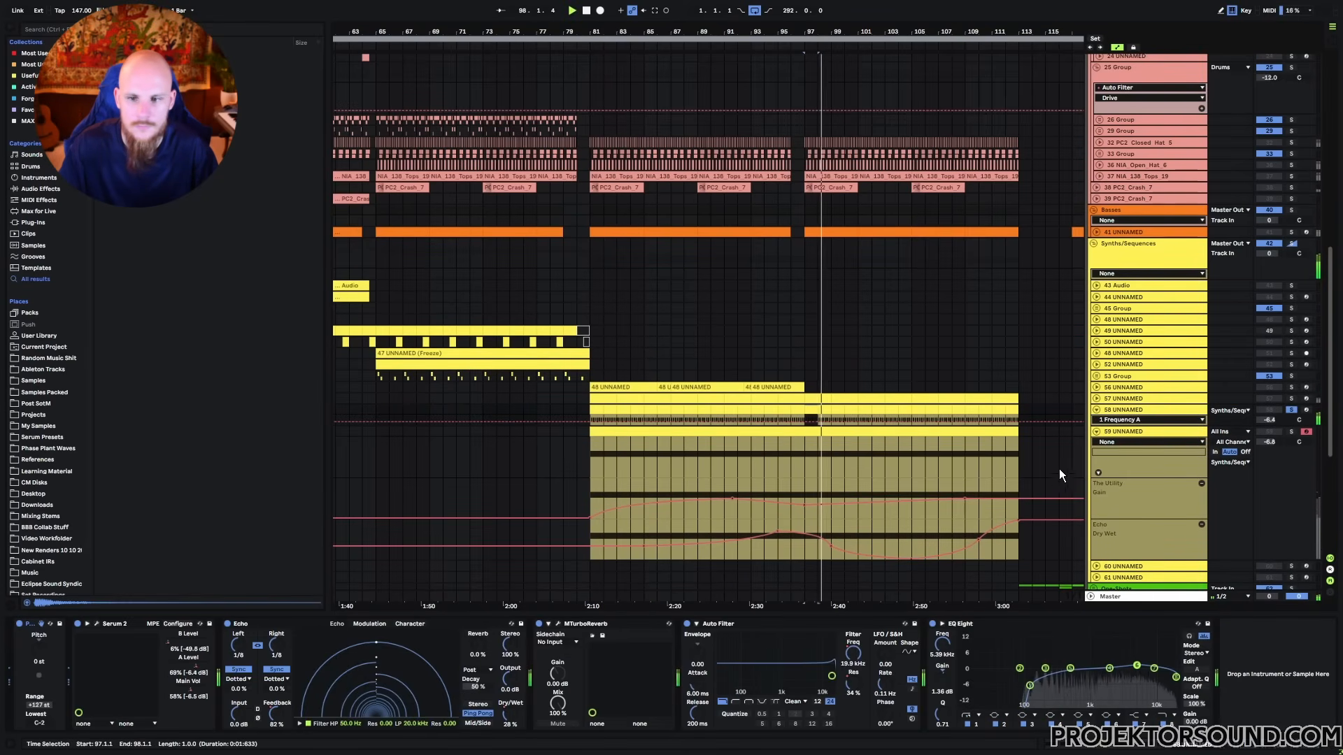
pyautogui.moveTo(1122, 425); pyautogui.dragTo(1120, 467)
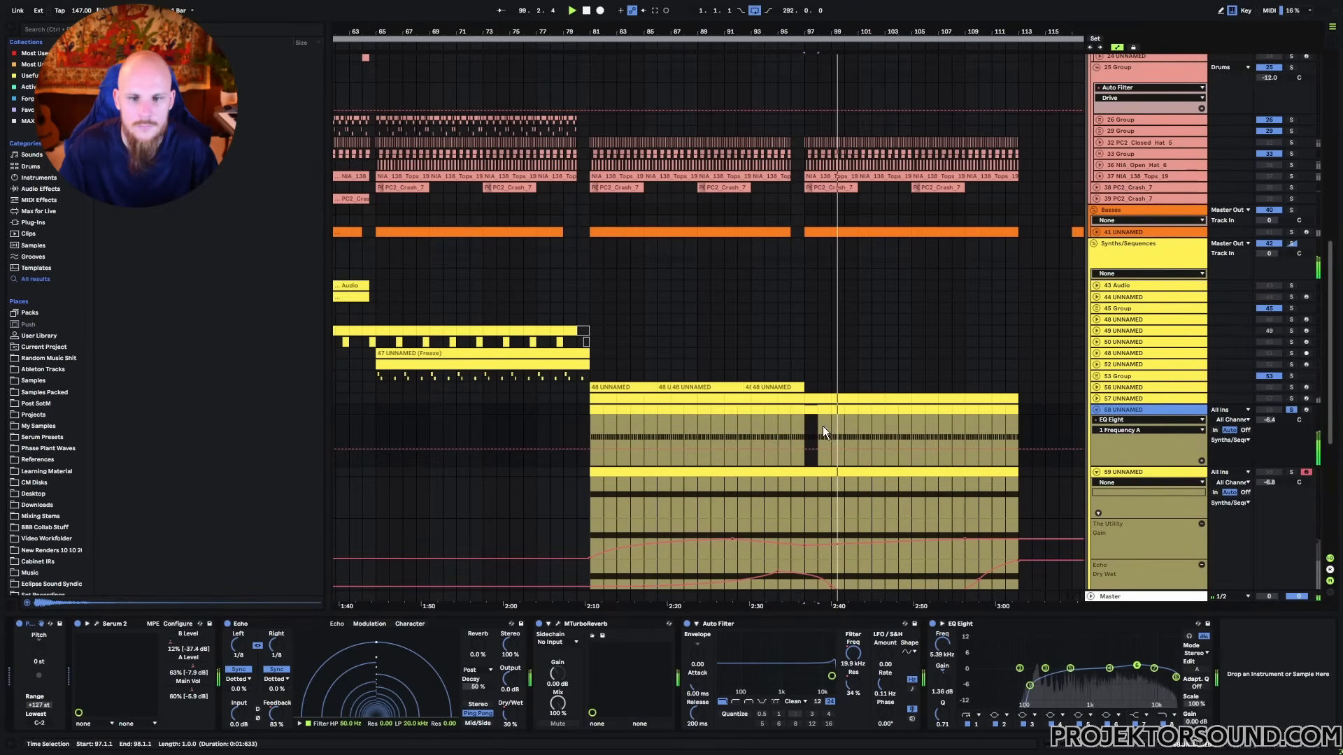
pyautogui.click(819, 438)
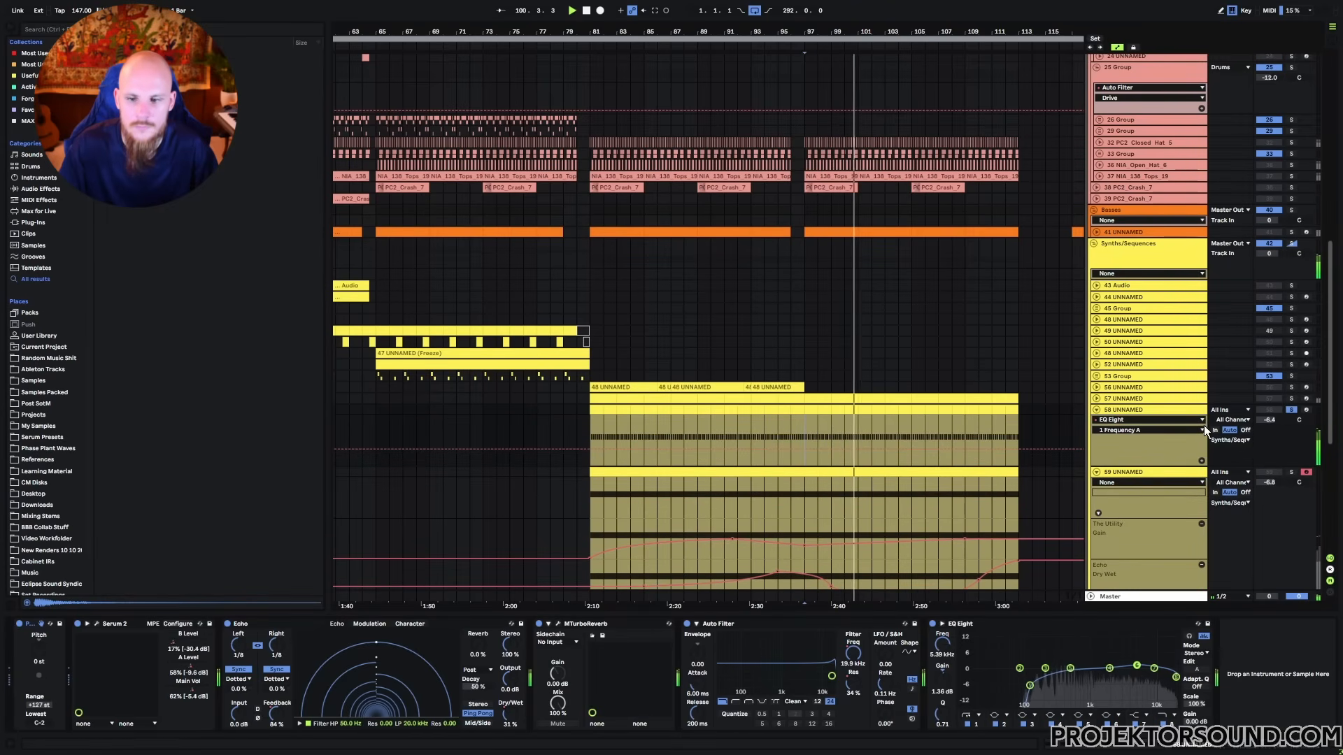
# Collapse track 58 and bring up track 59's automation lanes and device chain.
pyautogui.click(1095, 410)
pyautogui.click(1097, 421)
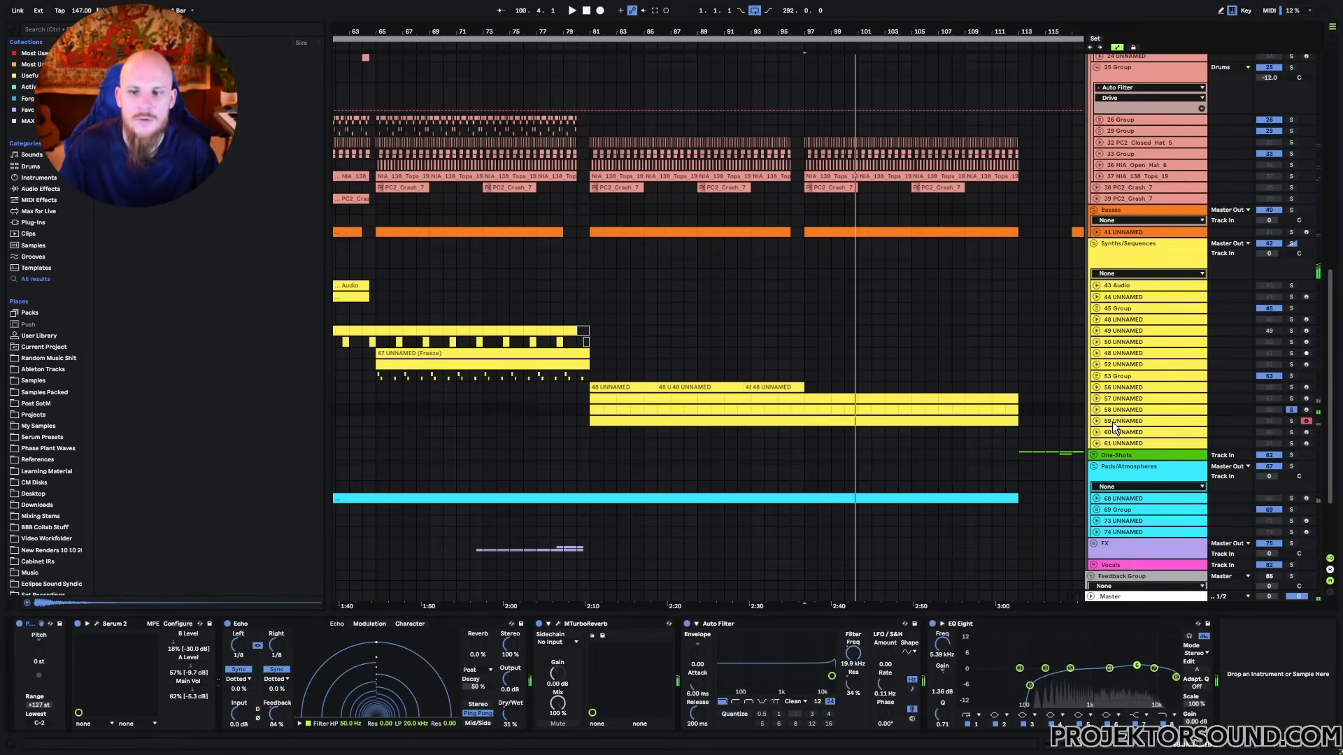
pyautogui.click(837, 398)
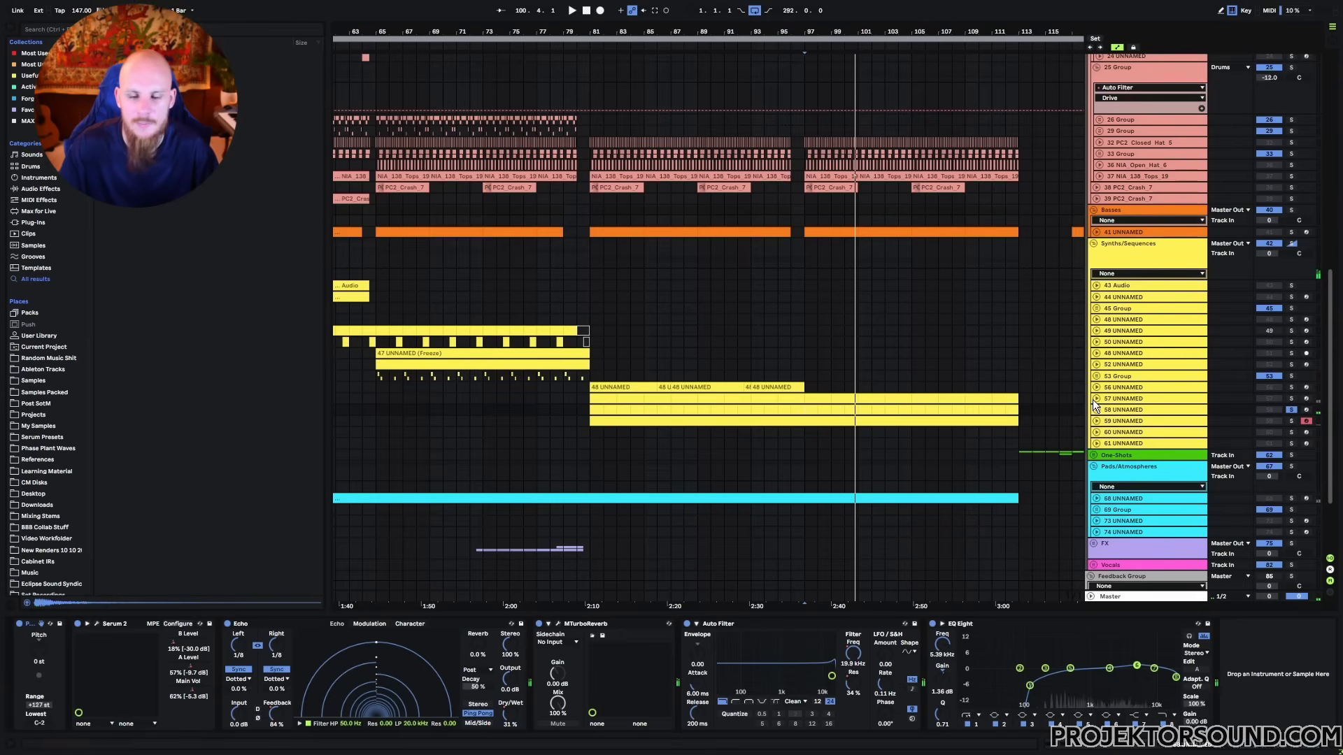
pyautogui.click(1096, 421)
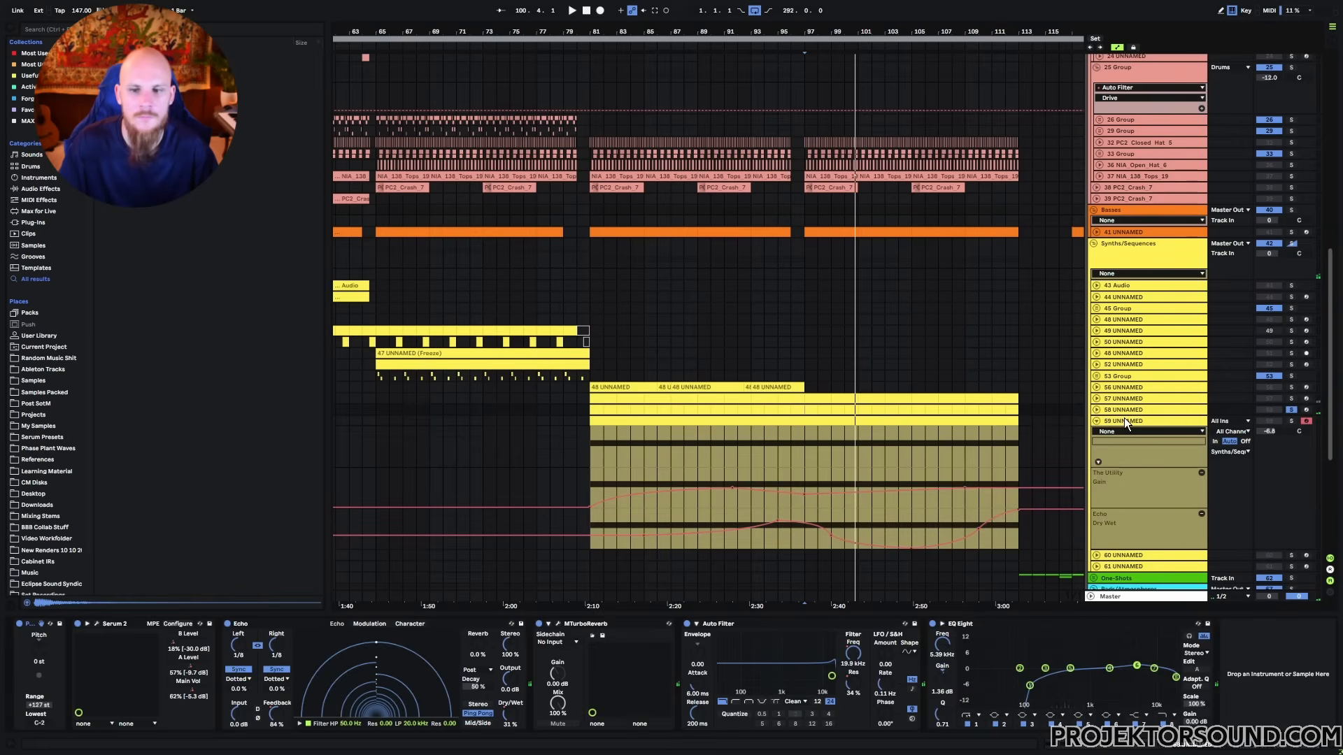
pyautogui.click(1123, 418)
# Add MStereoSpread at the end of track 59's device chain, increase its spectral spread and set 22 bands.
pyautogui.moveTo(699, 433); pyautogui.dragTo(881, 461)
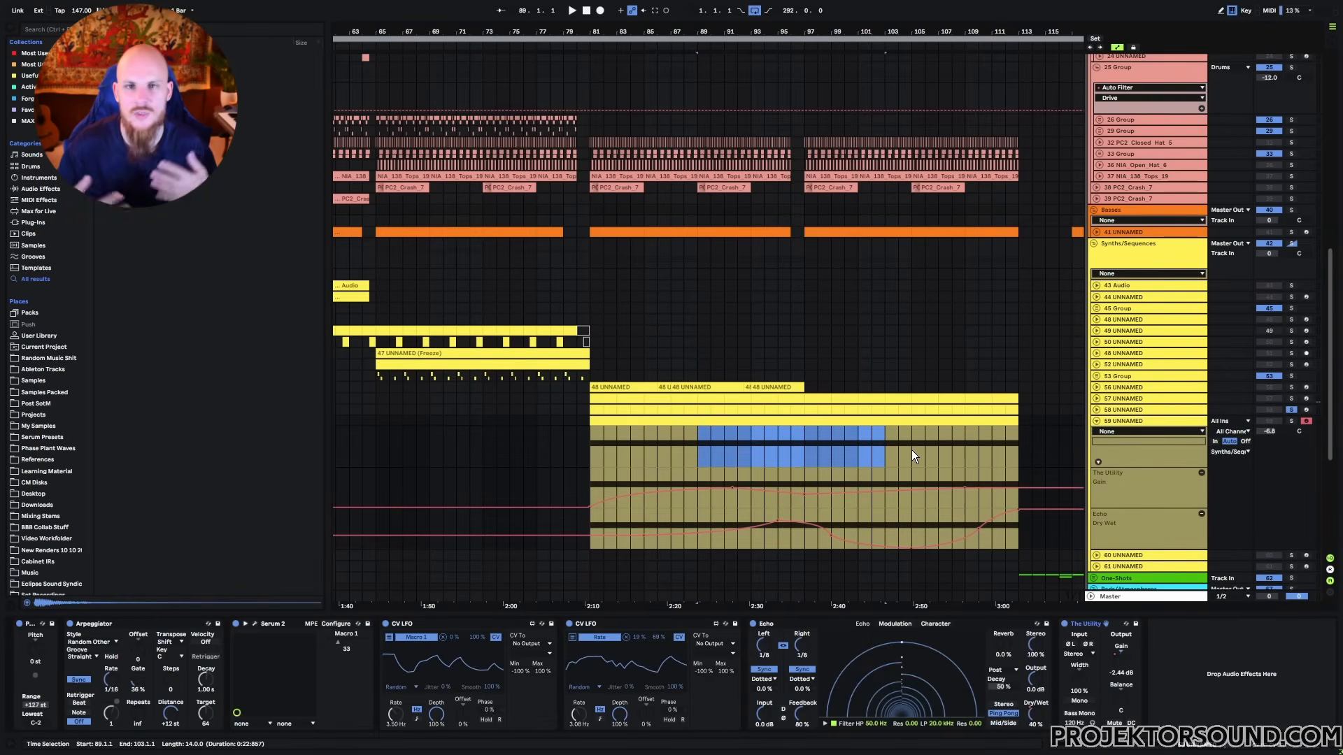
pyautogui.press('Delete')
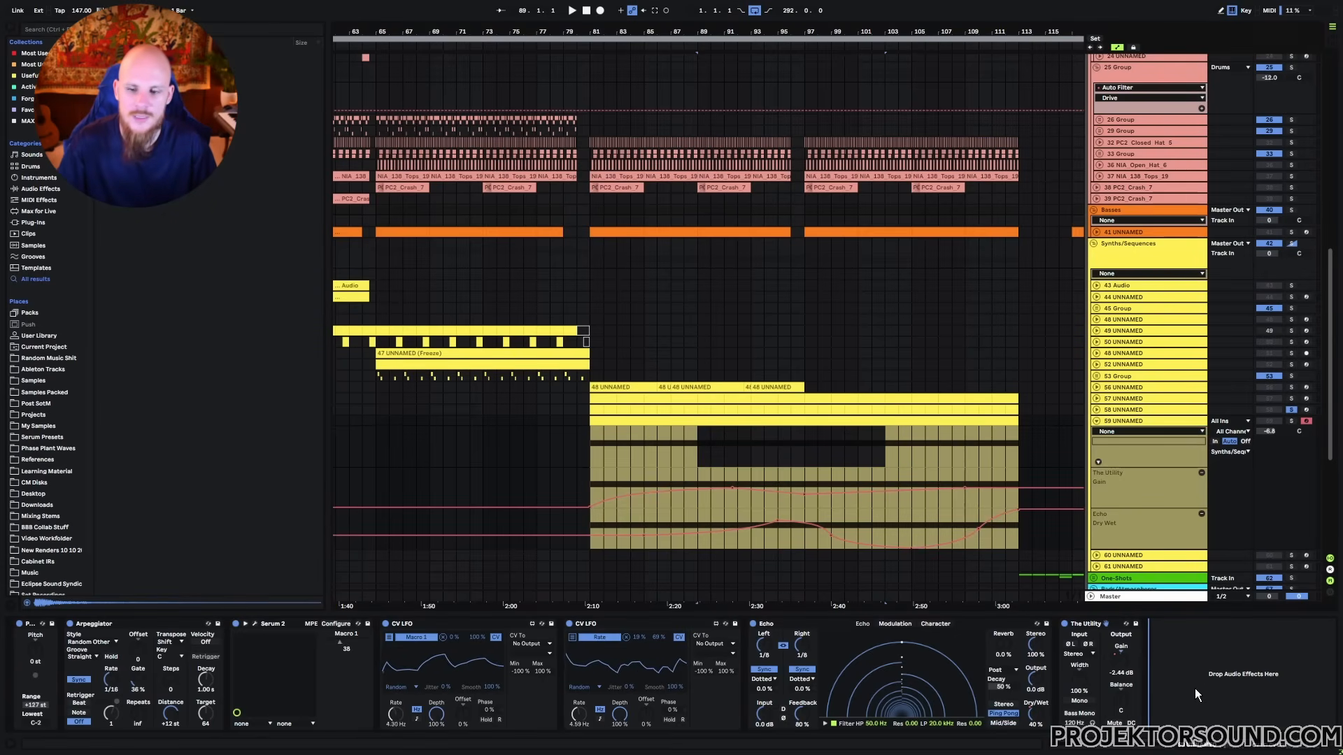
pyautogui.rightClick(1180, 678)
pyautogui.moveTo(1243, 451)
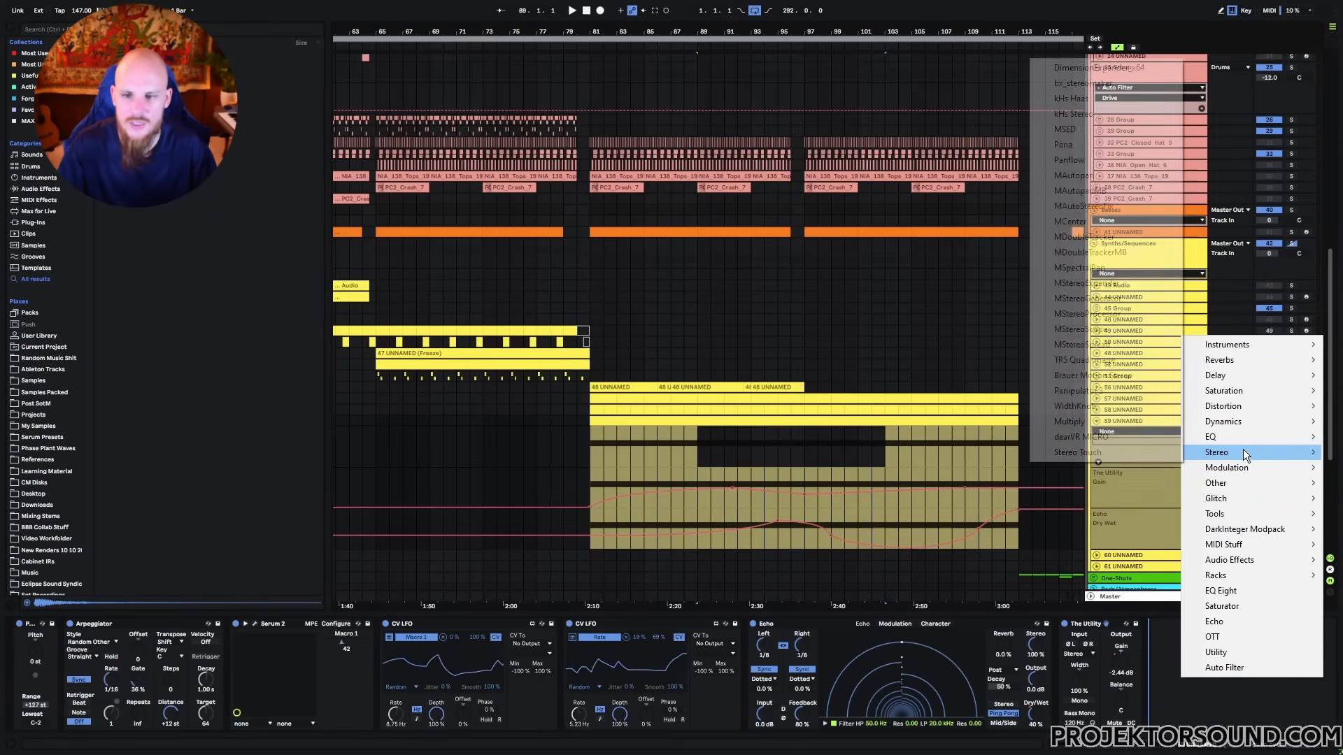
pyautogui.click(1114, 345)
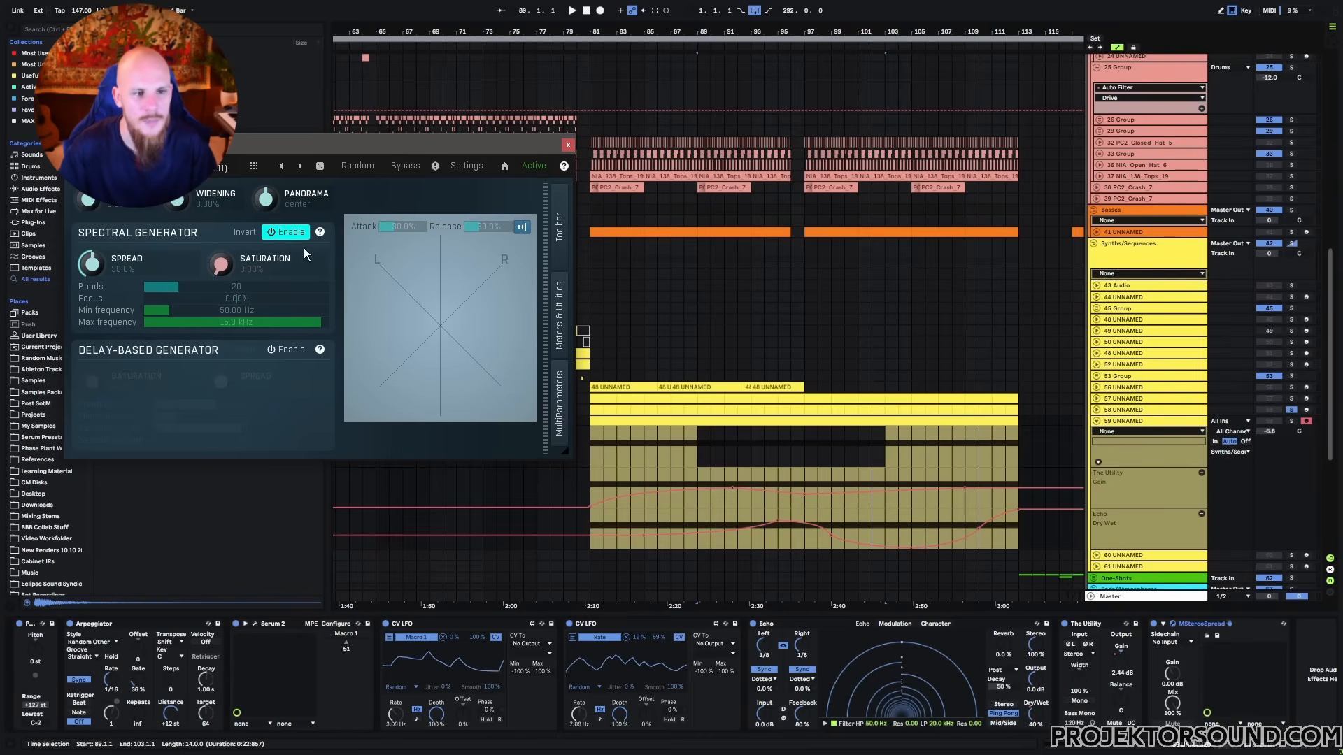
pyautogui.moveTo(92, 264); pyautogui.dragTo(91, 244)
pyautogui.moveTo(216, 285); pyautogui.dragTo(221, 285)
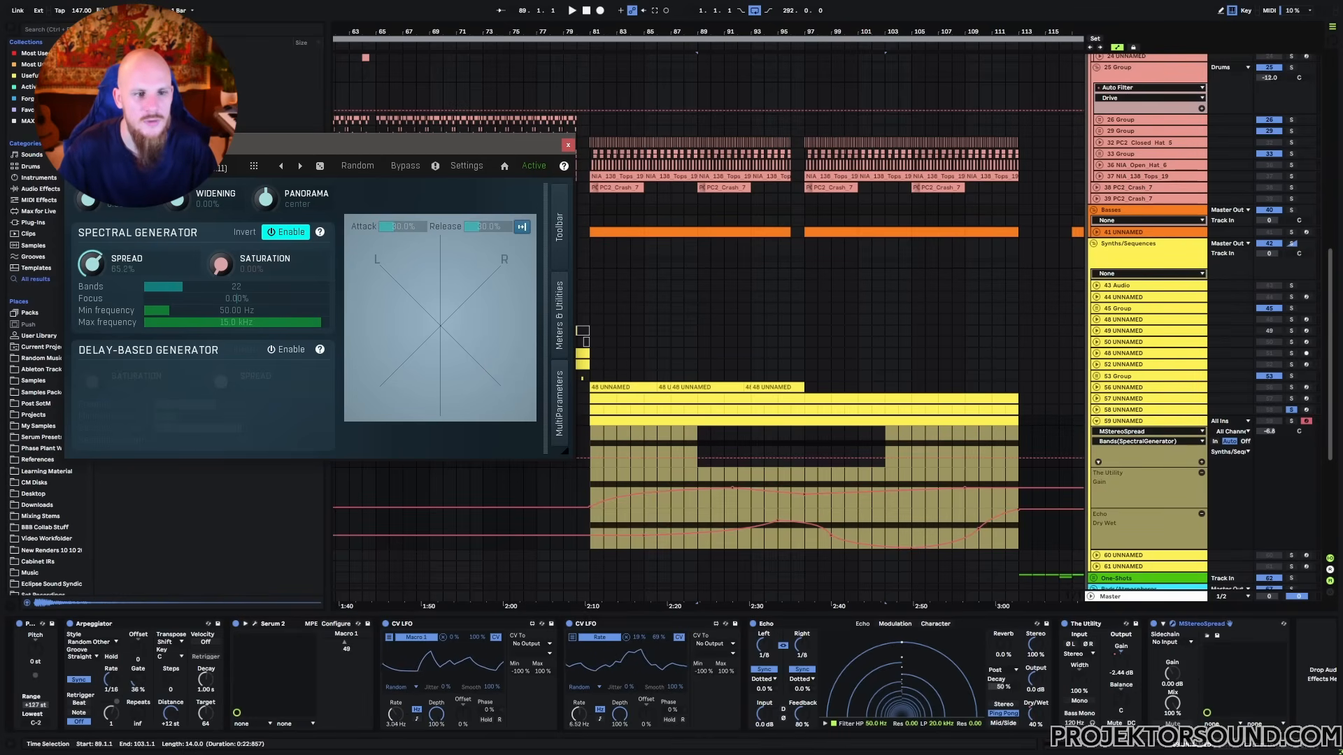
pyautogui.click(568, 146)
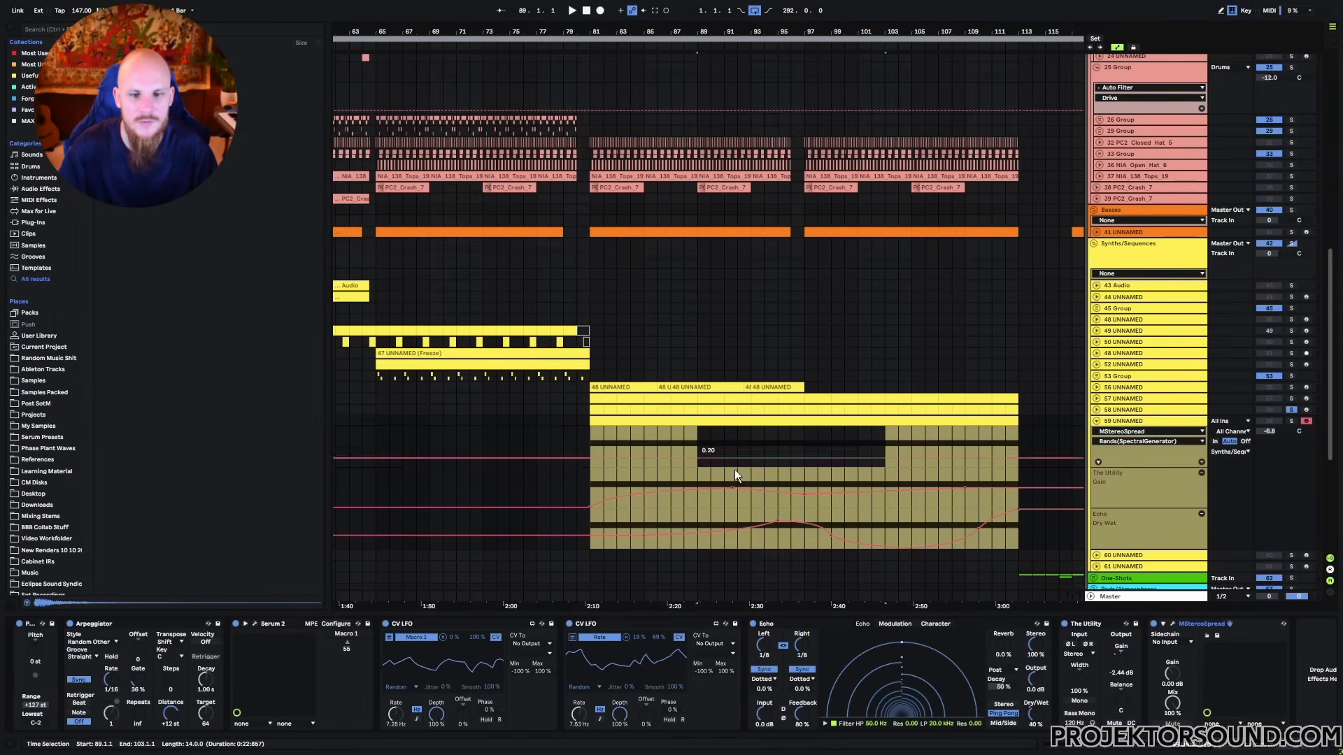
# Play the full arrangement from bar 88 and drop track 59's Echo dry/wet automation to its minimum around bar 116.
pyautogui.click(685, 438)
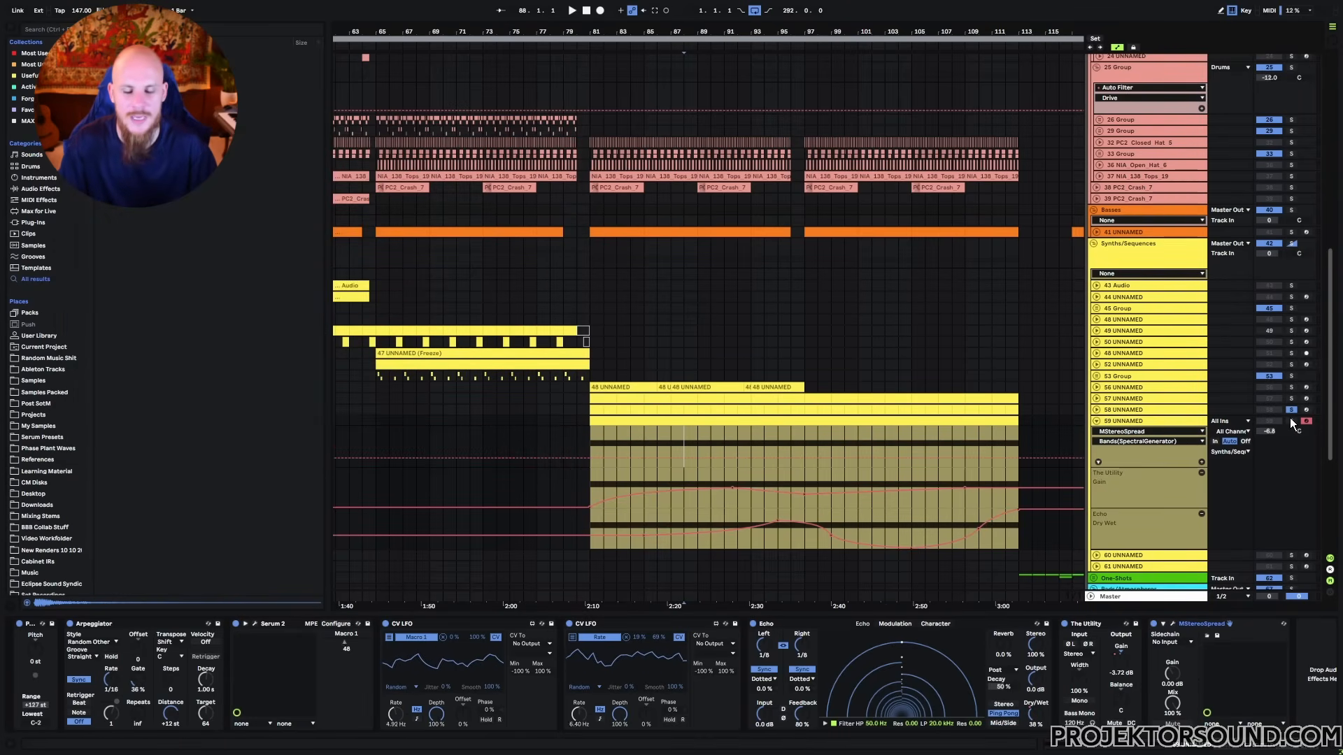
pyautogui.press('space')
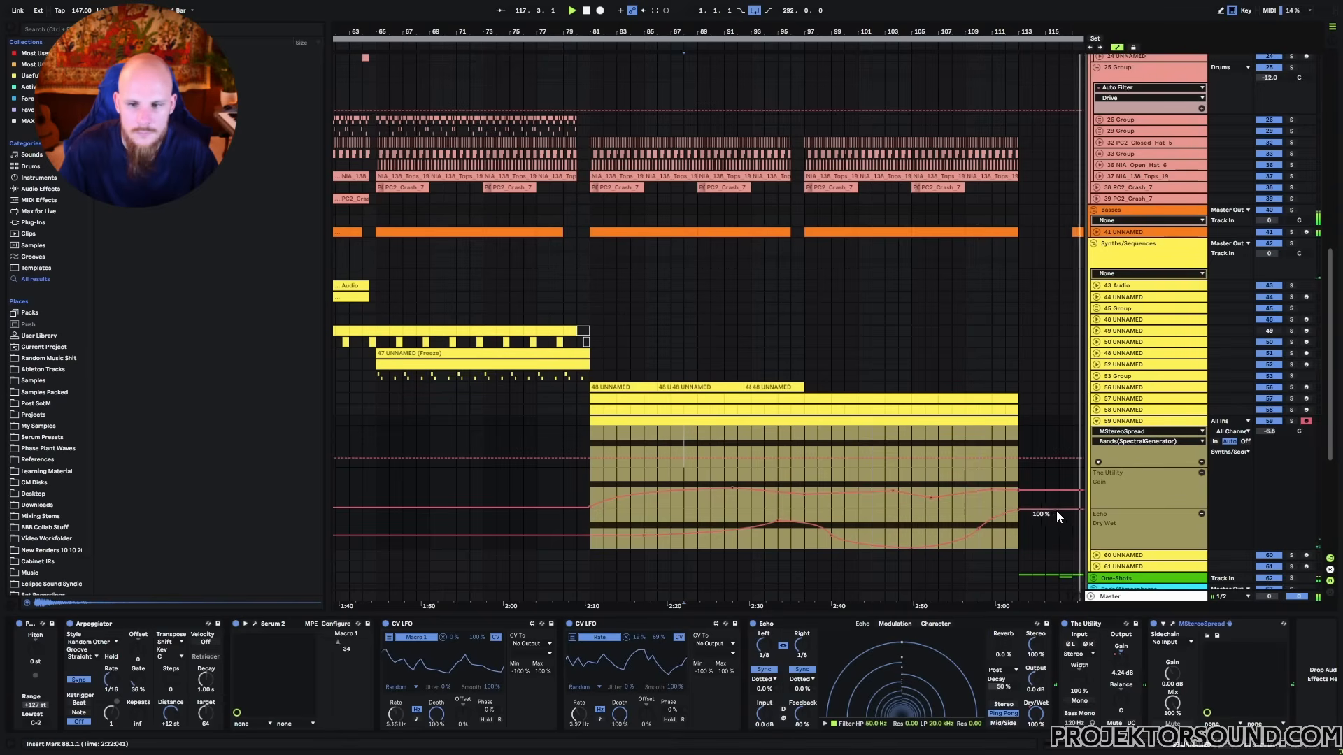
pyautogui.moveTo(1064, 511); pyautogui.dragTo(1064, 547)
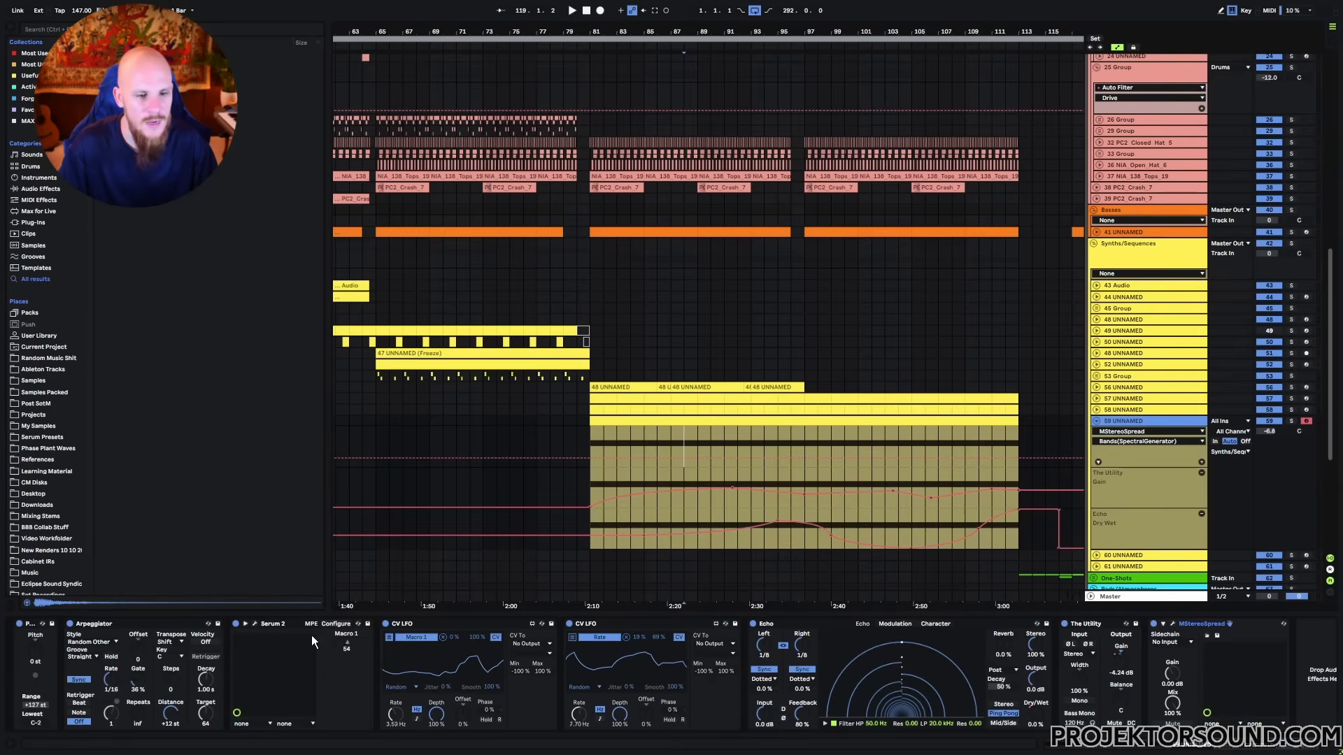
# Check Serum 2's macros and unmap the first CV LFO from Macro 1.
pyautogui.click(255, 625)
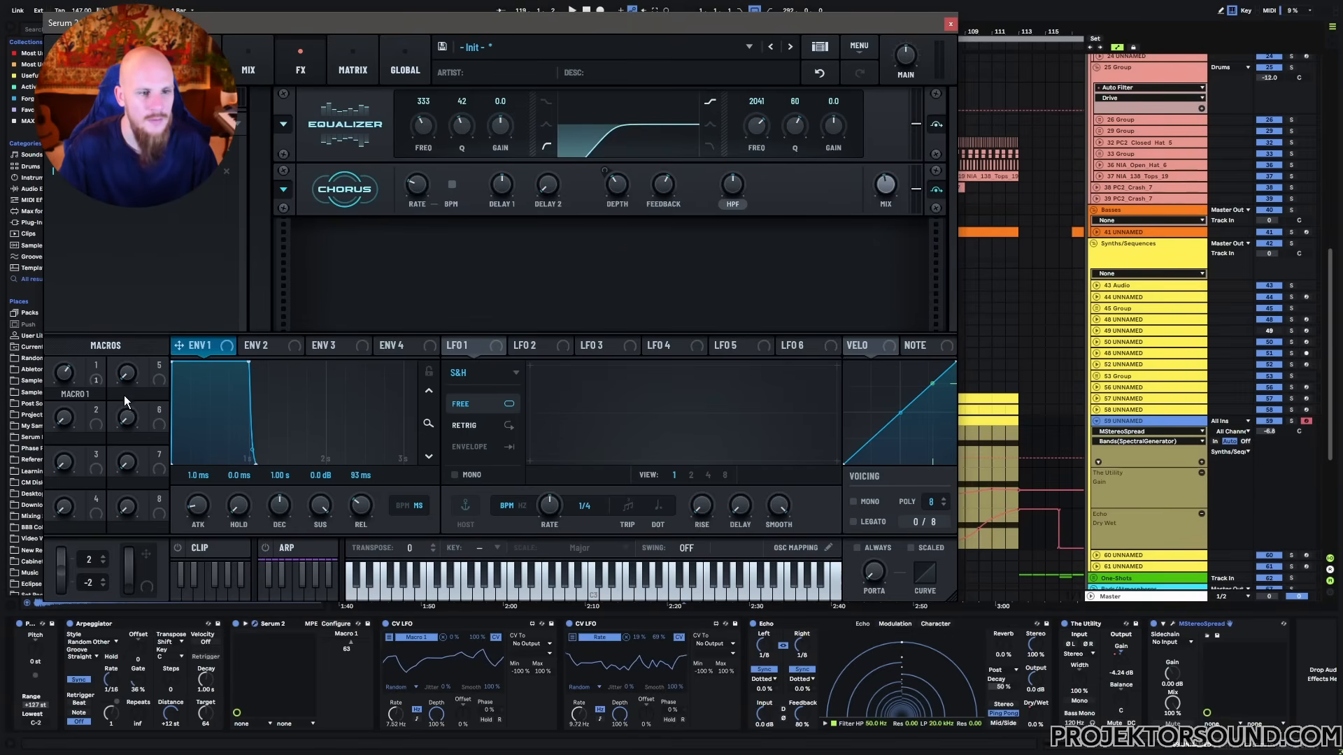
pyautogui.moveTo(156, 374); pyautogui.dragTo(158, 372)
pyautogui.click(950, 25)
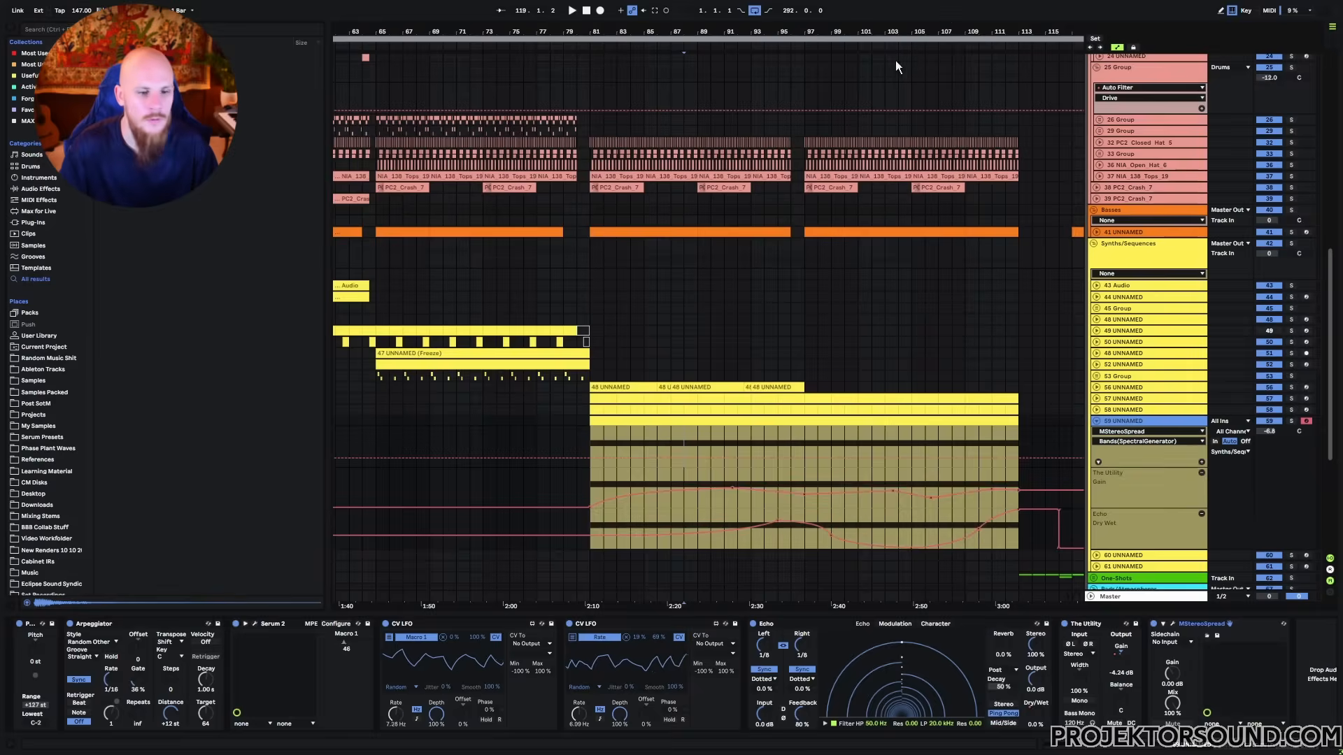
pyautogui.click(444, 638)
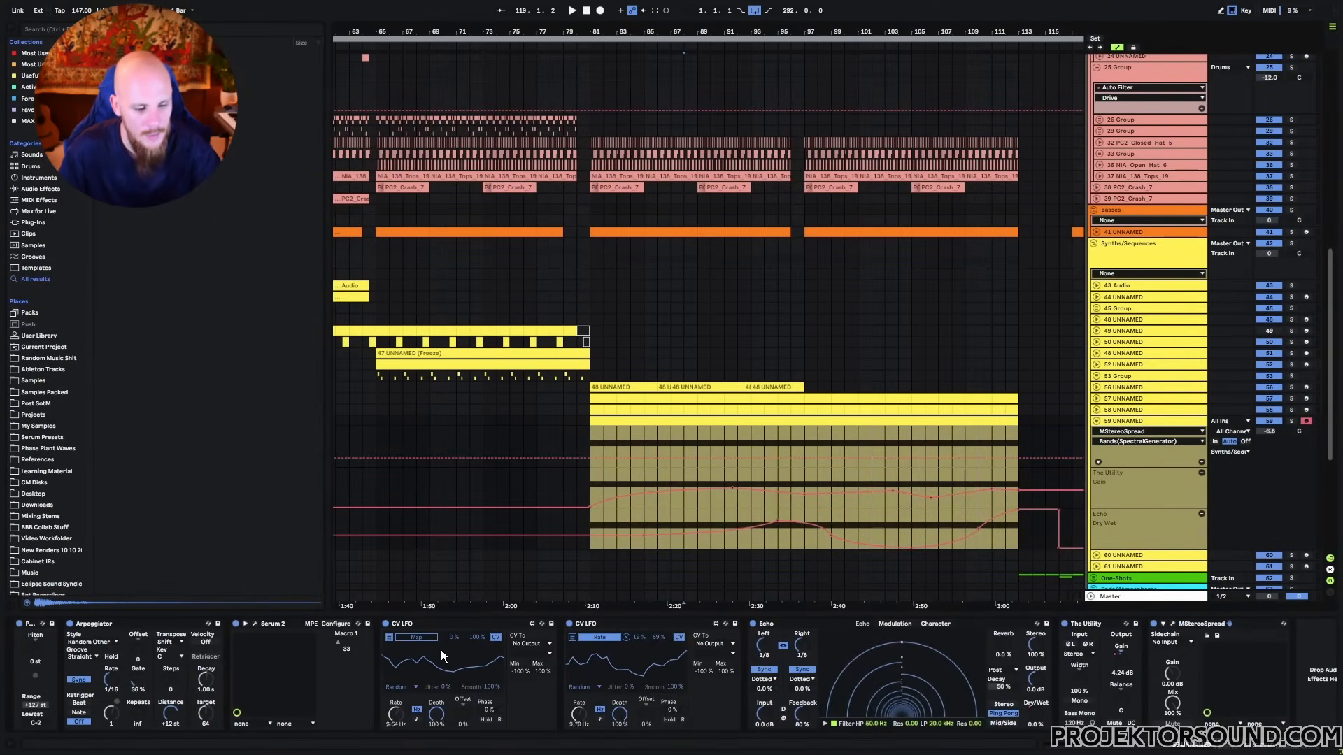
# Select Serum 2's Macro 1 in MIDI mapping mode to assign it to a controller.
pyautogui.hotkey('ctrl', 'm')
pyautogui.click(351, 645)
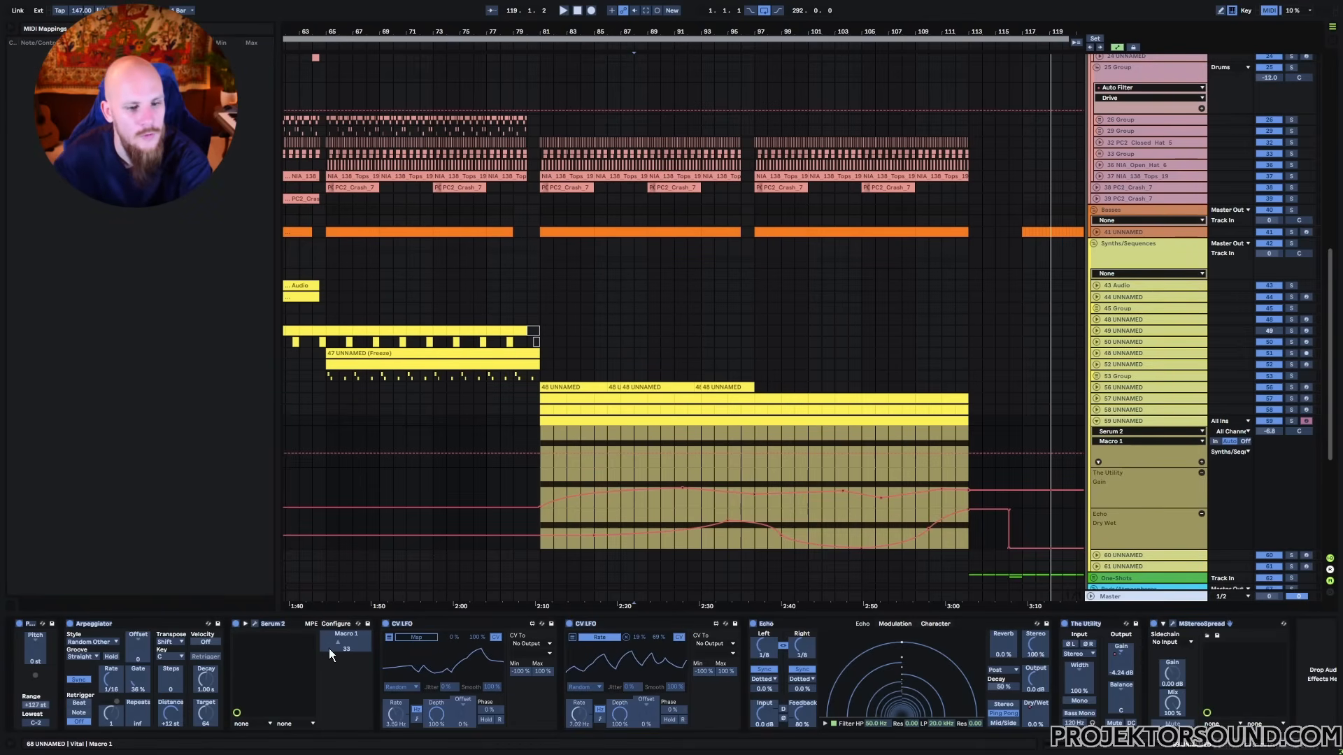
pyautogui.hotkey('ctrl', 'm')
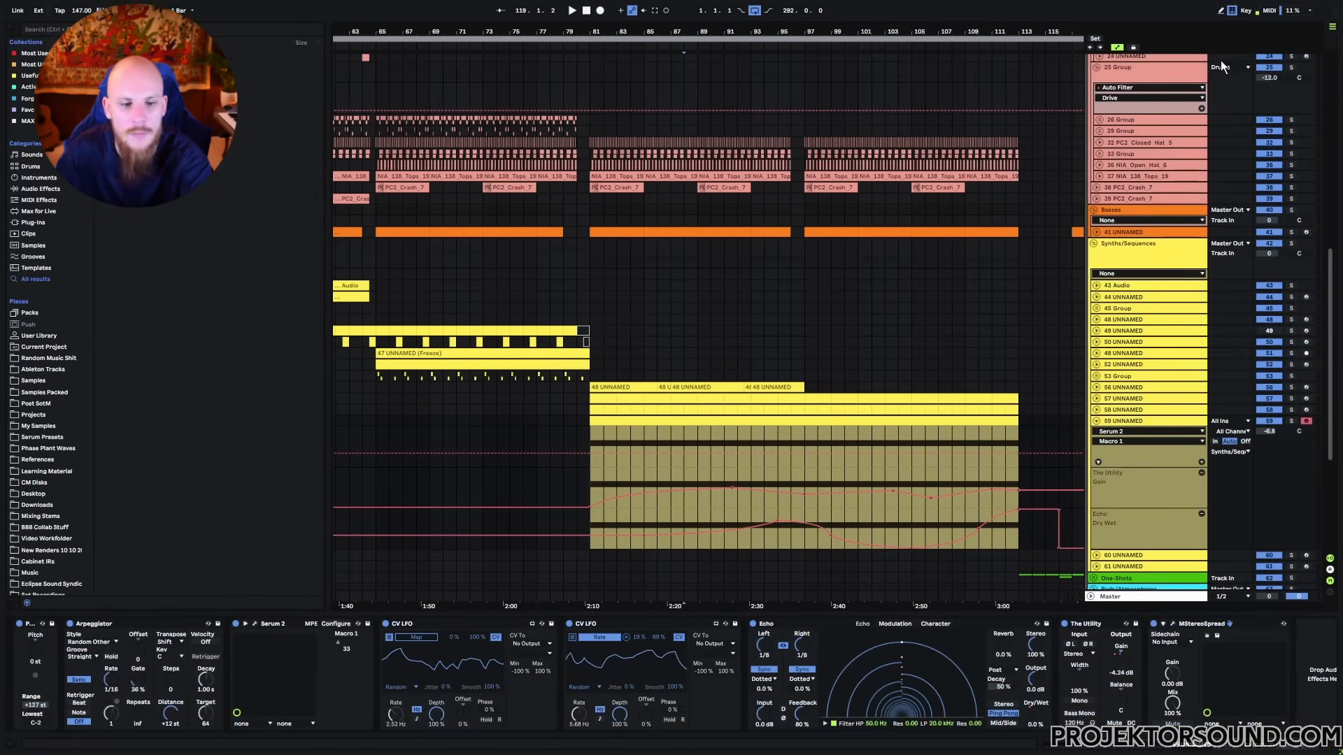
# Disarm track 59 and record Macro 1 automation from bar 81 to just past bar 113.
pyautogui.click(589, 458)
pyautogui.click(1305, 421)
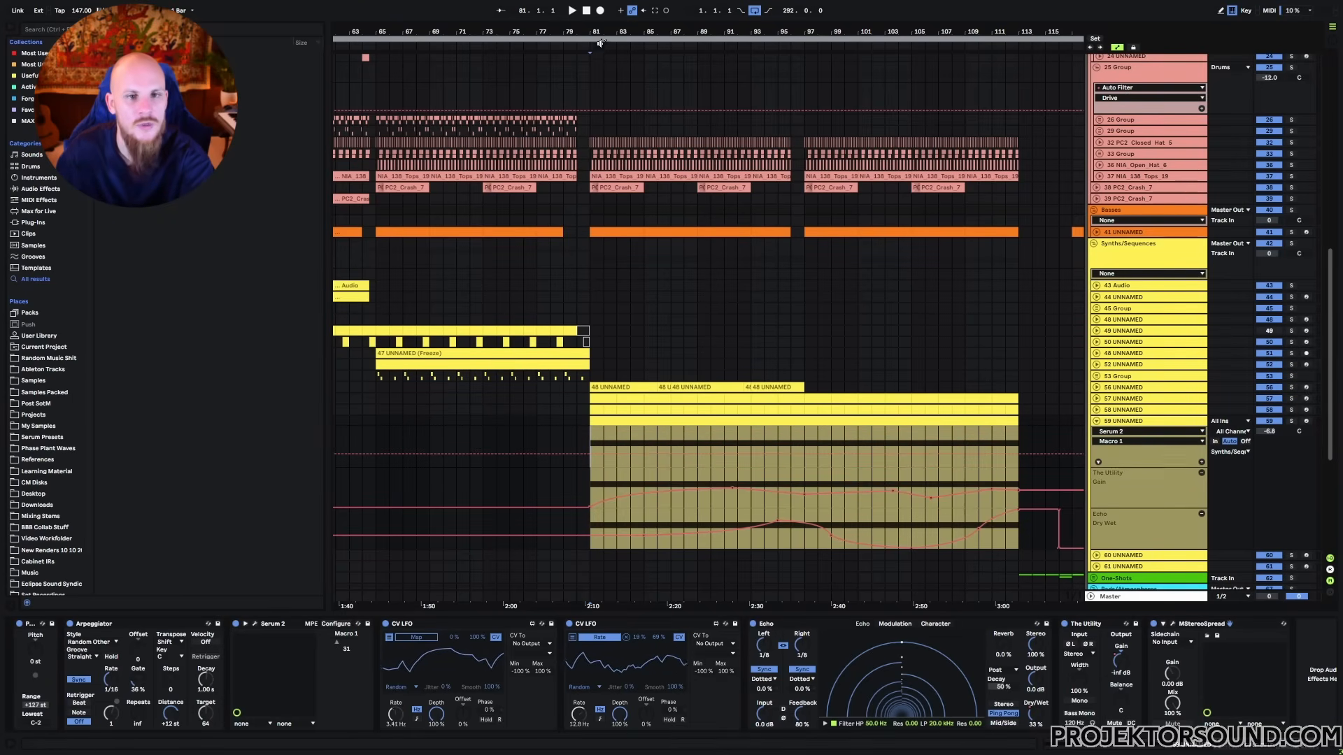
pyautogui.click(600, 11)
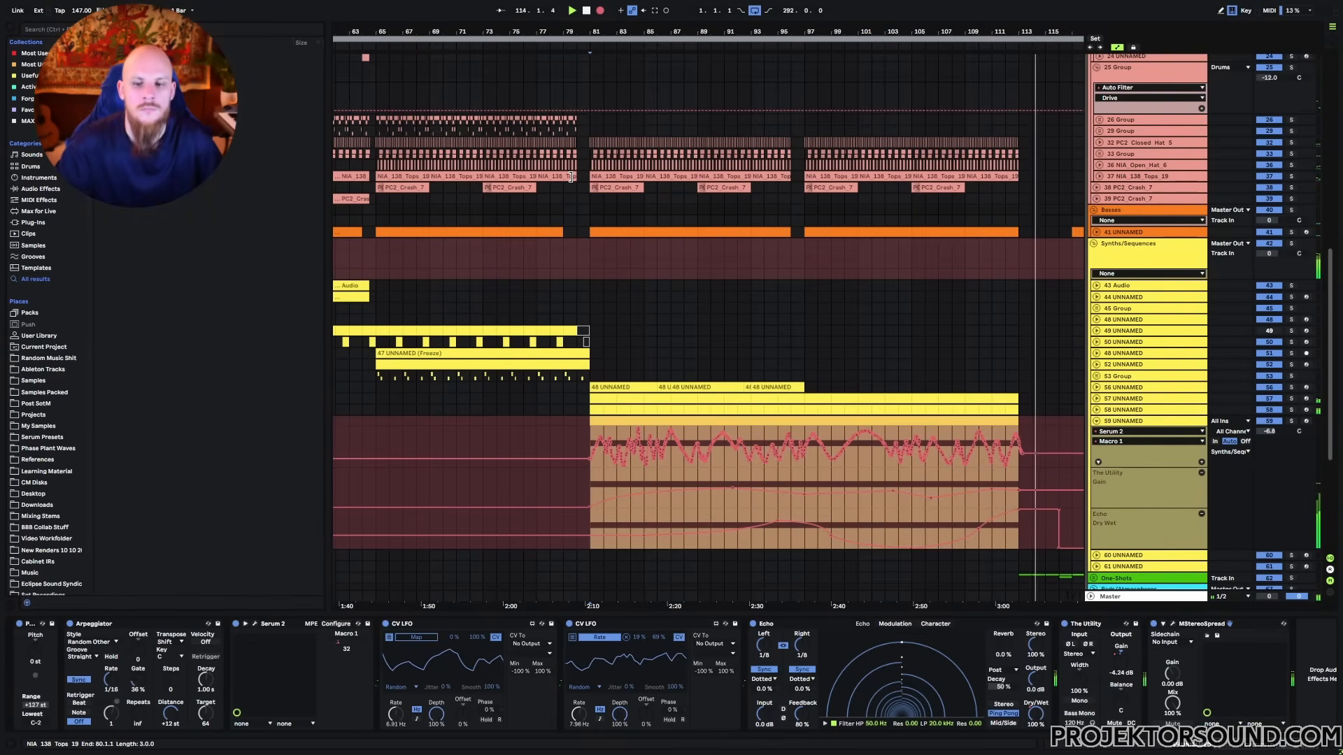
pyautogui.click(570, 468)
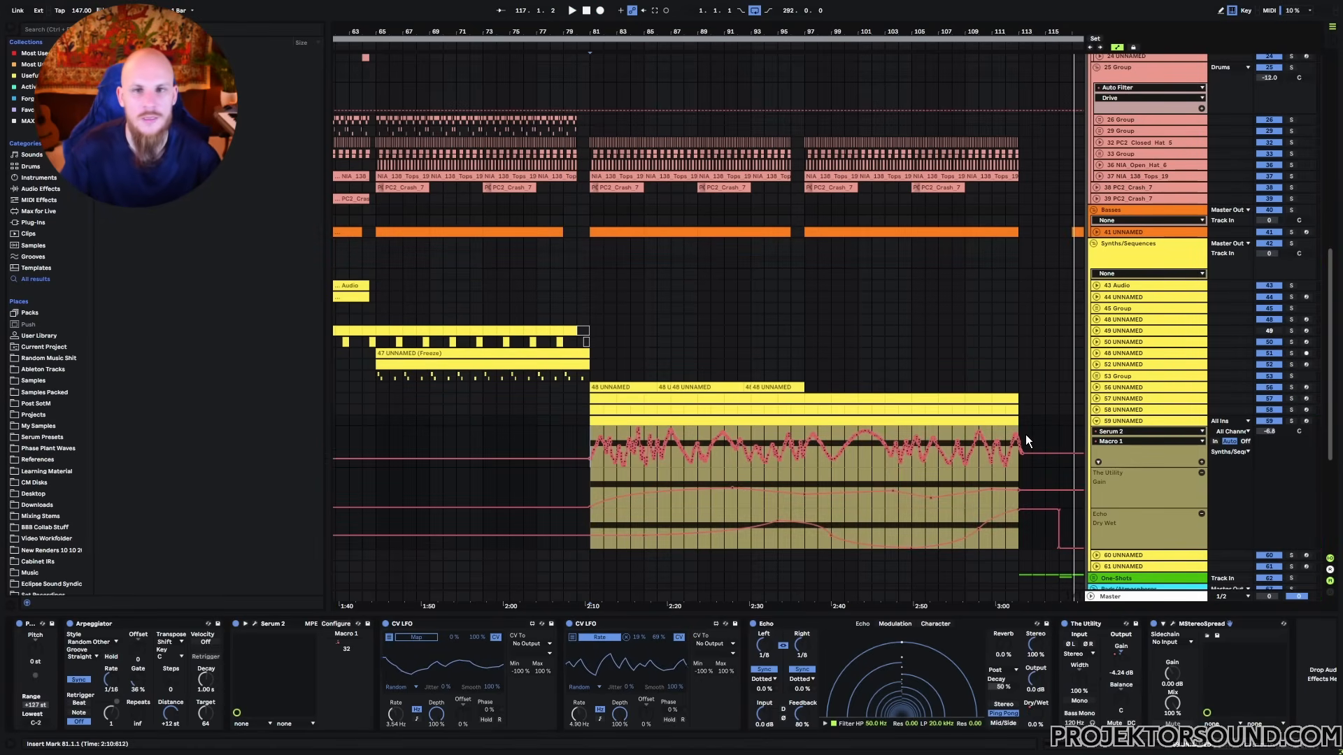
# Simplify the recorded Macro 1 automation envelope from bar 81 to about bar 114.
pyautogui.click(591, 445)
pyautogui.rightClick(777, 455)
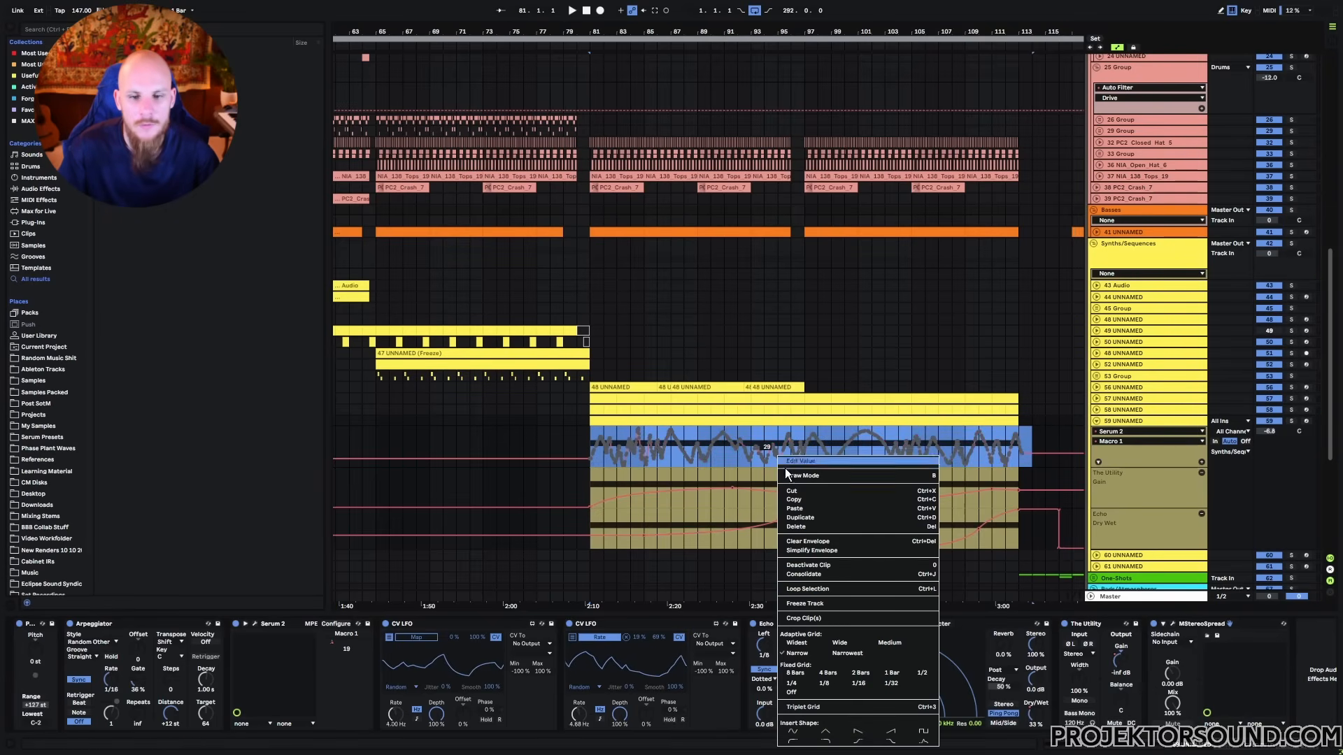
pyautogui.click(807, 551)
pyautogui.click(593, 451)
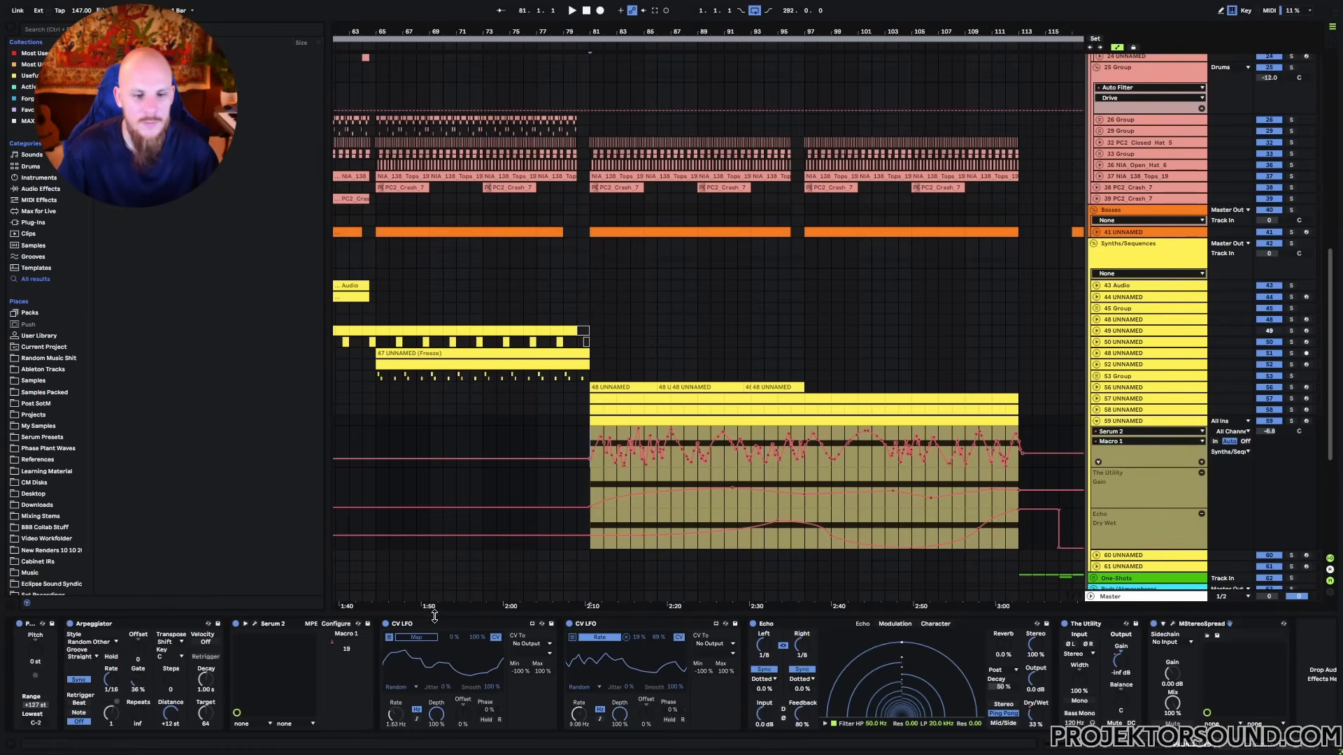
# Delete both CV LFO devices from track 59's device chain.
pyautogui.click(505, 624)
pyautogui.keyDown('ctrl'); pyautogui.click(606, 622); pyautogui.keyUp('ctrl')
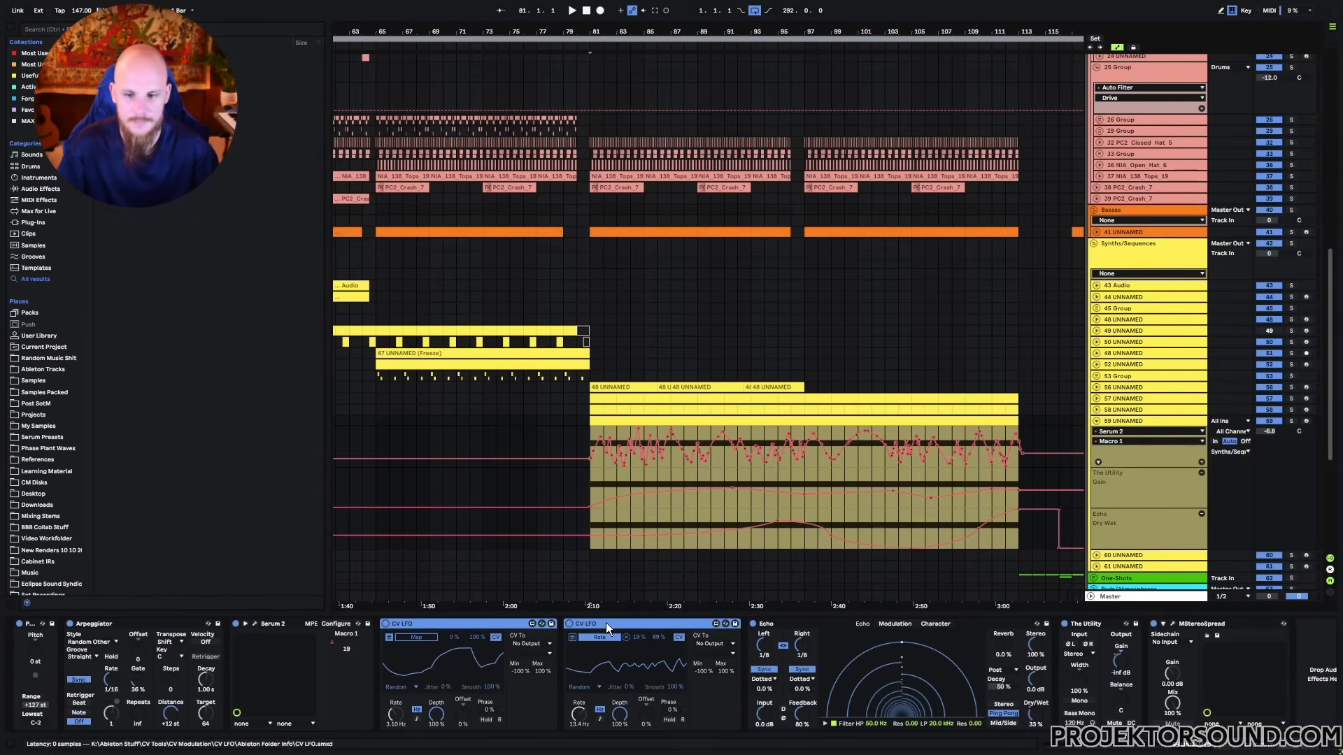
pyautogui.press('Delete')
# Add MTurboReverb with the Studio preset at the end of track 59's device chain.
pyautogui.rightClick(1049, 665)
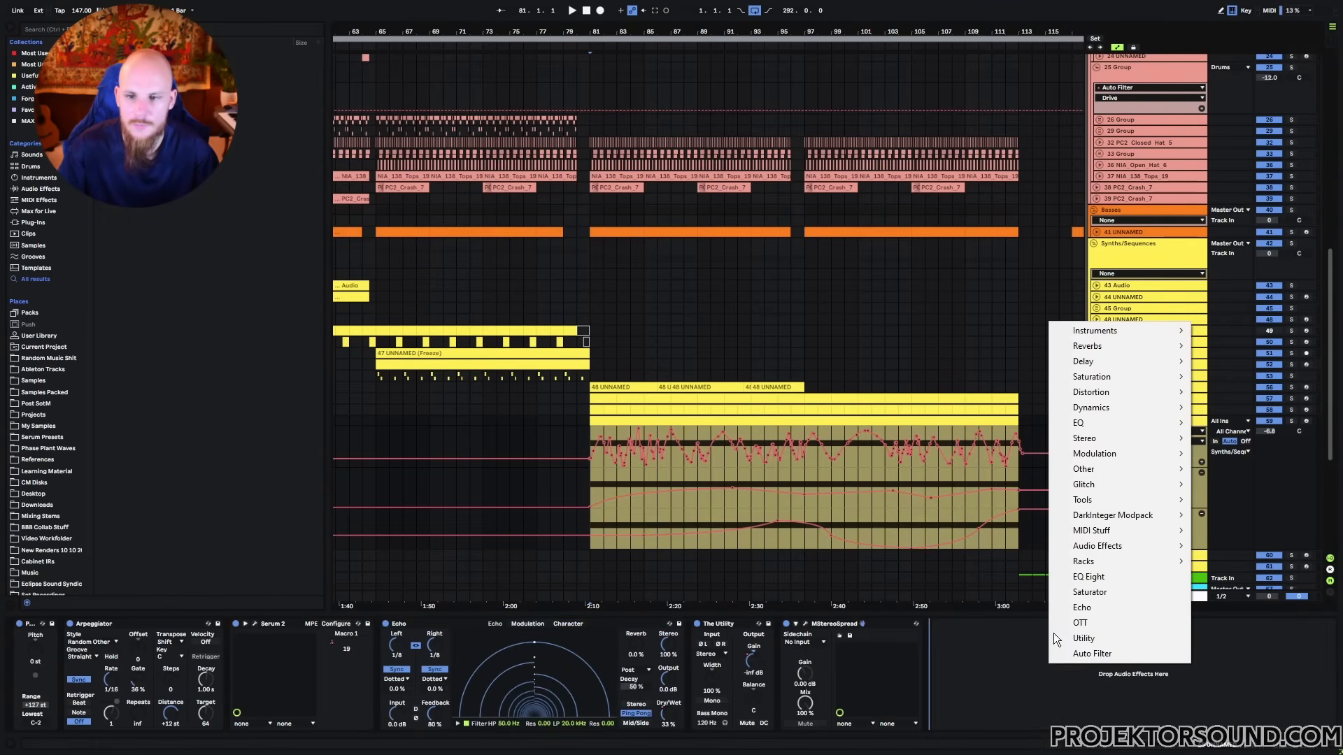
pyautogui.moveTo(1110, 347)
pyautogui.click(1248, 392)
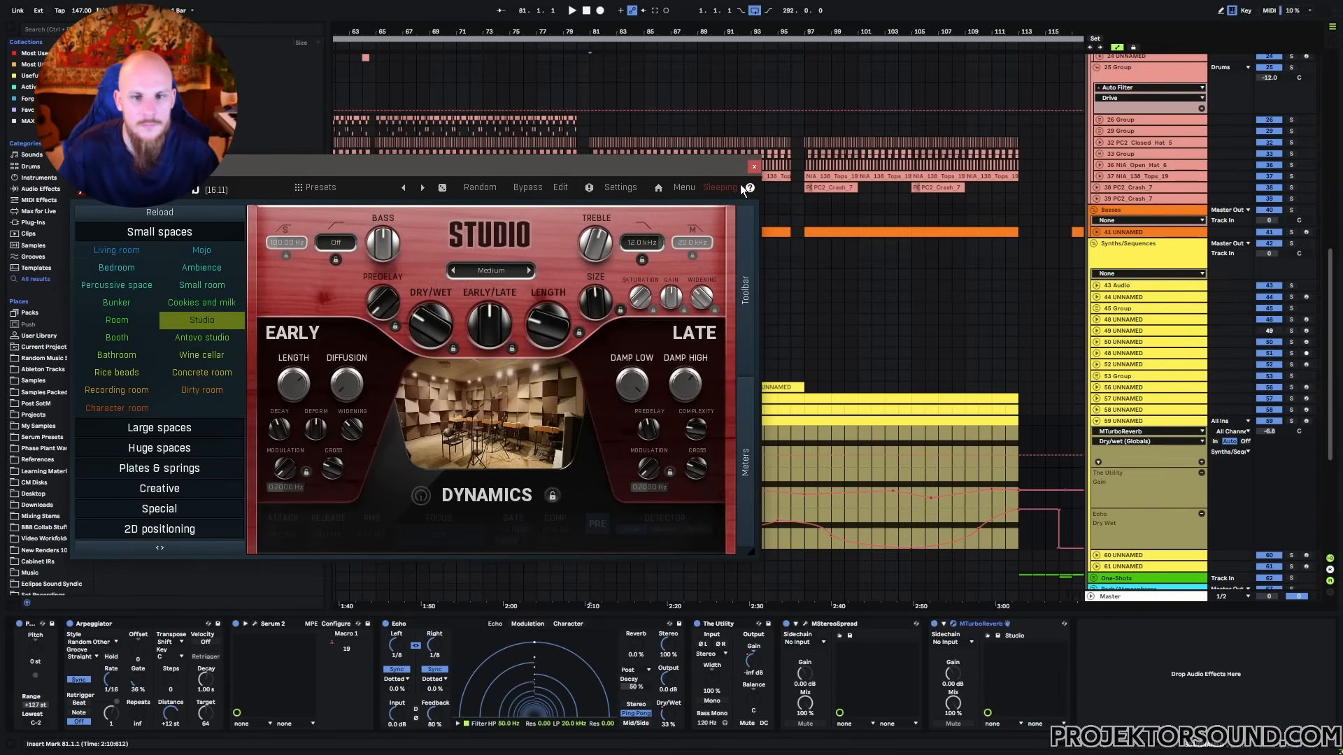
pyautogui.click(754, 166)
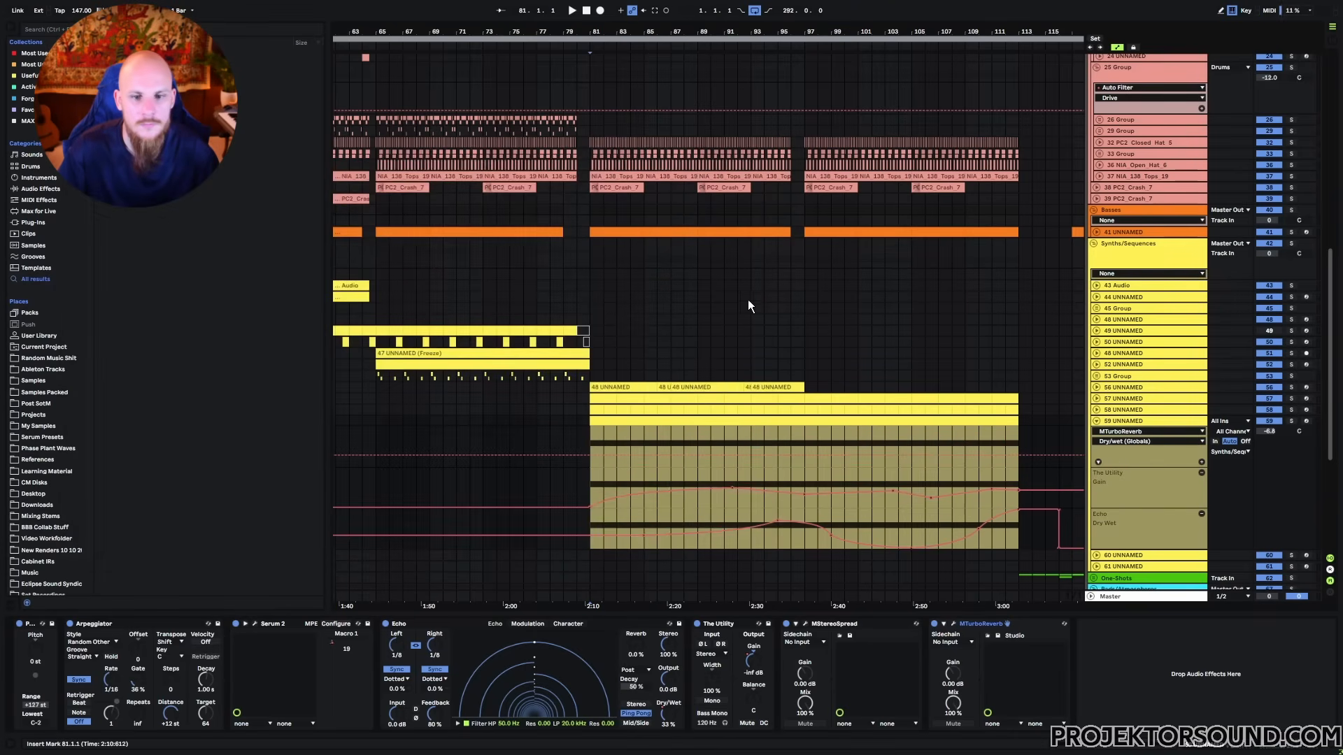
# Collapse track 59 and play the full arrangement from bar 81.
pyautogui.click(1098, 421)
pyautogui.press('space')
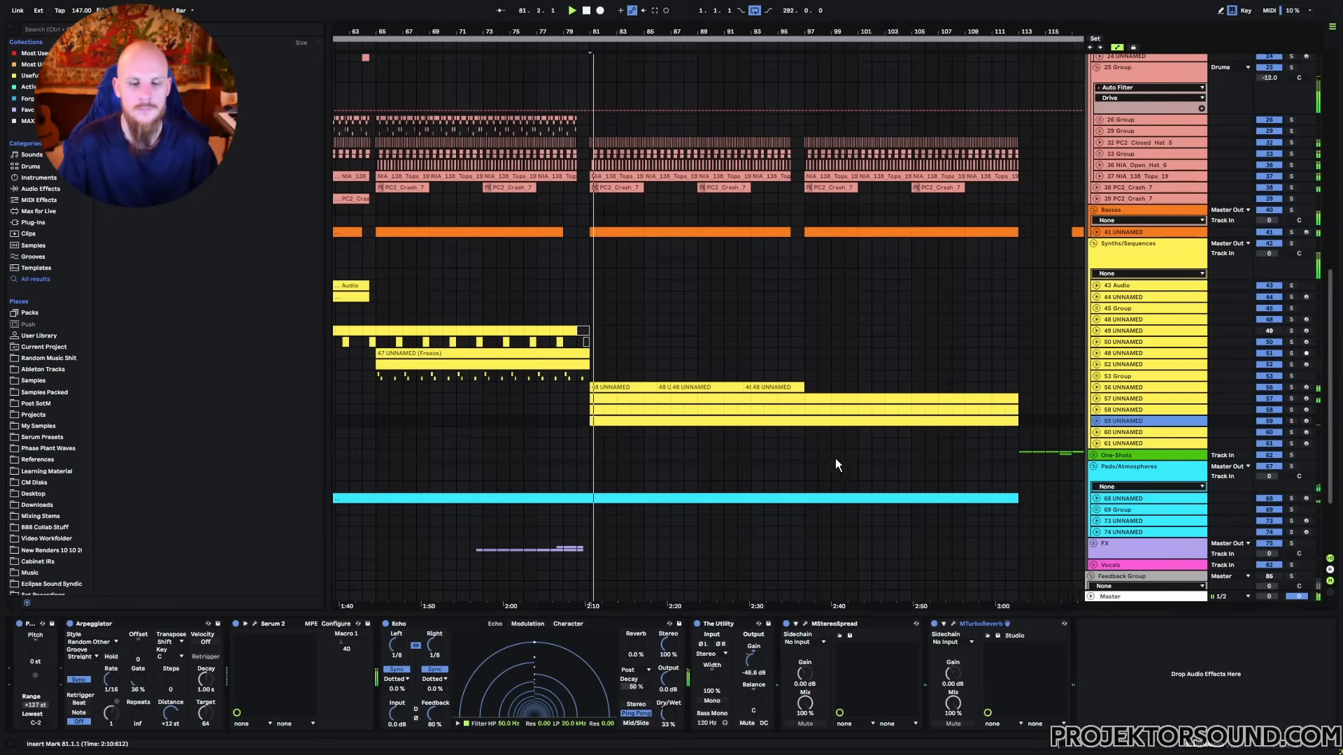